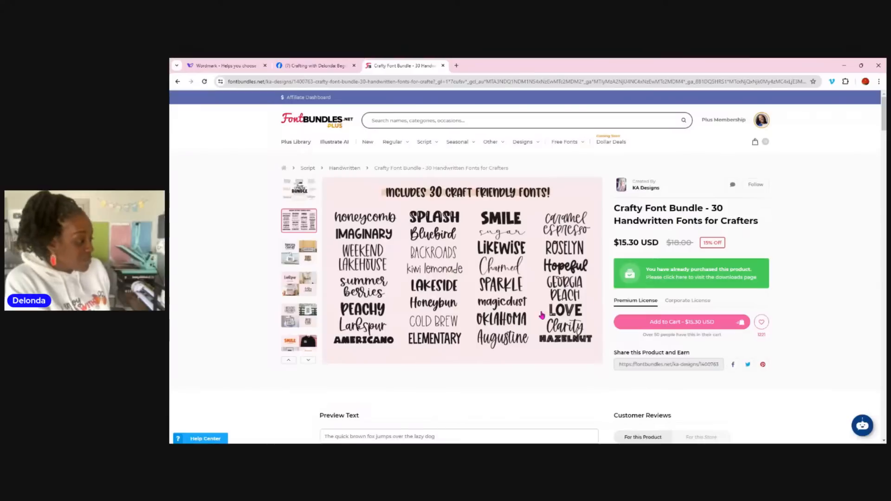
Look through the preview images of the Crafty Font Bundle to examine its handwritten font samples.
{"action": "left_click", "coordinate": [299, 199]}
{"action": "left_click", "coordinate": [302, 261]}
{"action": "left_click", "coordinate": [301, 284]}
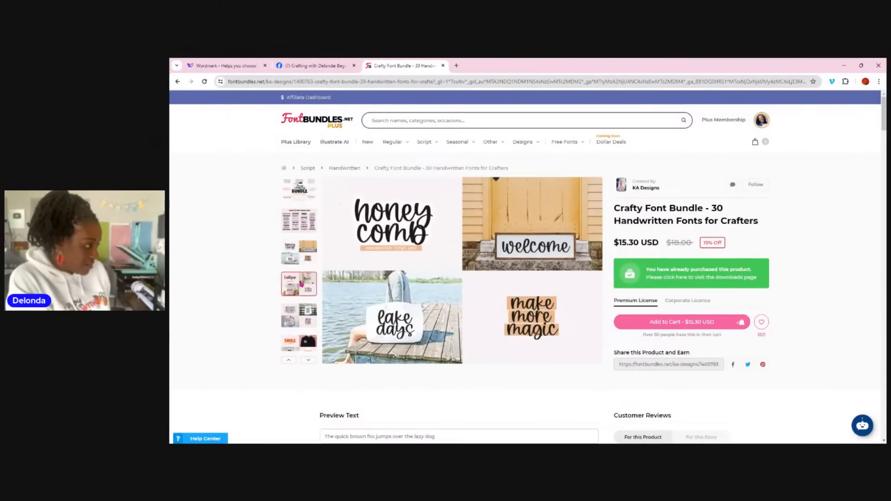
{"action": "left_click", "coordinate": [299, 312]}
{"action": "left_click", "coordinate": [301, 348]}
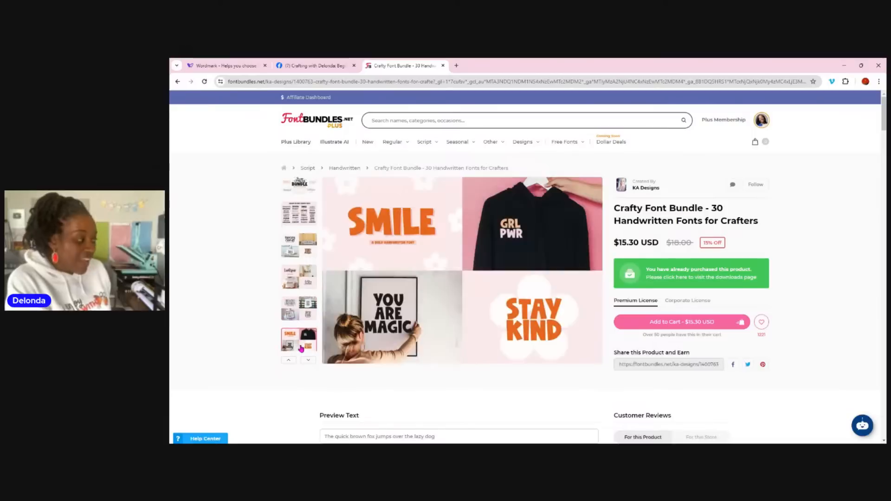
{"action": "scroll", "coordinate": [315, 316], "scroll_direction": "down", "scroll_amount": 1}
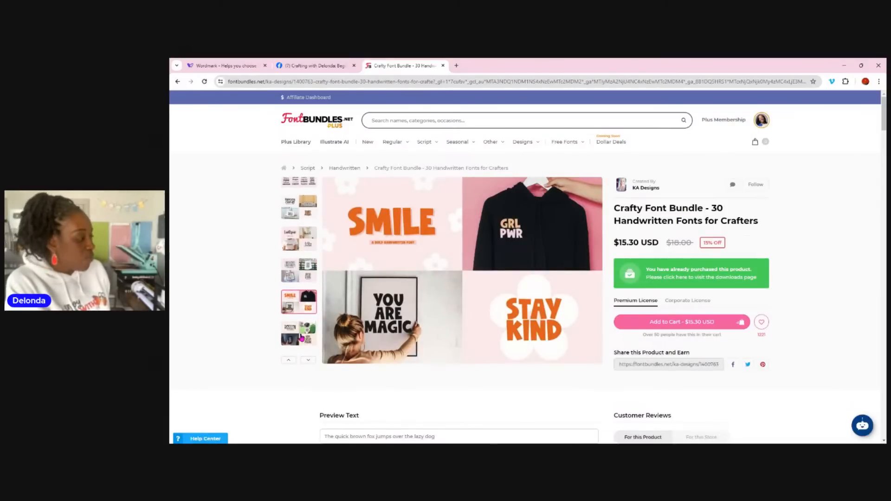
{"action": "left_click", "coordinate": [301, 337]}
{"action": "scroll", "coordinate": [302, 336], "scroll_direction": "down", "scroll_amount": 1}
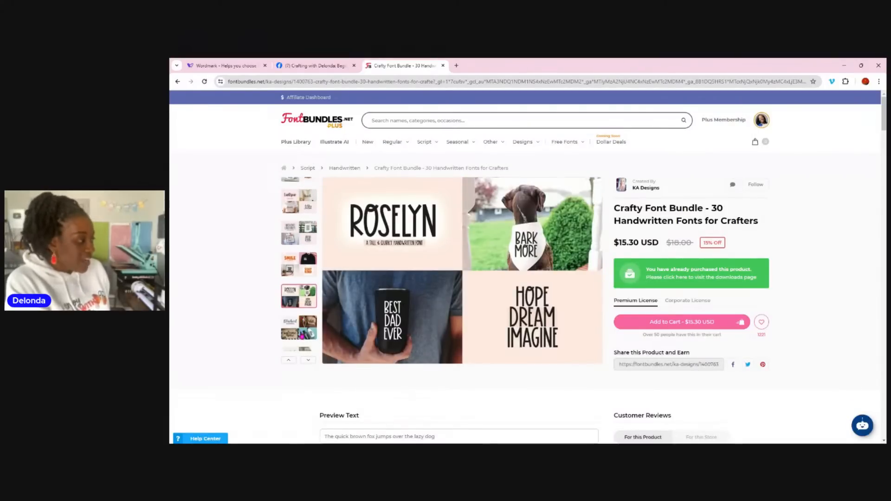
{"action": "left_click", "coordinate": [300, 331]}
{"action": "scroll", "coordinate": [301, 331], "scroll_direction": "down", "scroll_amount": 1}
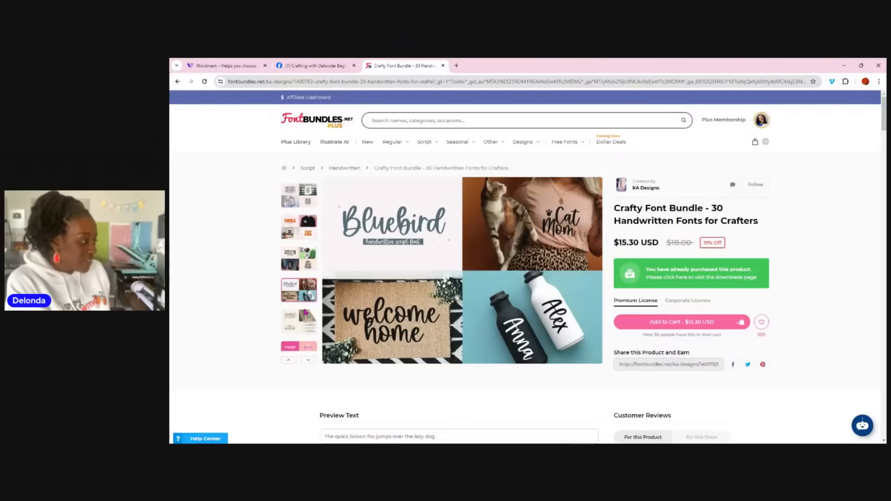
{"action": "left_click", "coordinate": [303, 321]}
{"action": "scroll", "coordinate": [302, 320], "scroll_direction": "down", "scroll_amount": 1}
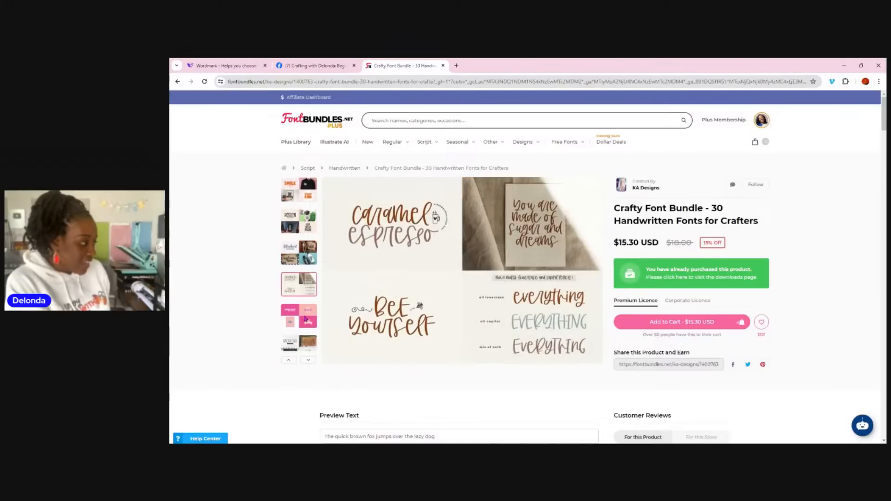
{"action": "left_click", "coordinate": [300, 315]}
{"action": "scroll", "coordinate": [301, 314], "scroll_direction": "down", "scroll_amount": 1}
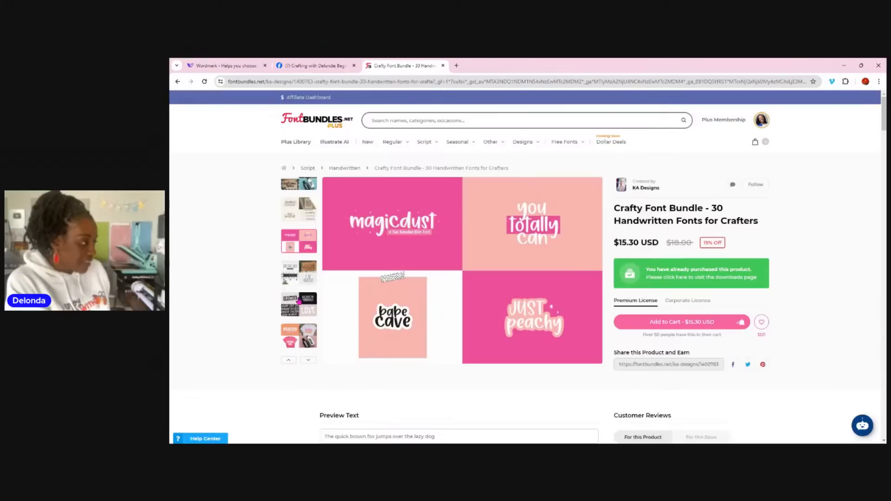
{"action": "left_click", "coordinate": [300, 307]}
{"action": "scroll", "coordinate": [300, 300], "scroll_direction": "down", "scroll_amount": 1}
{"action": "left_click", "coordinate": [299, 301]}
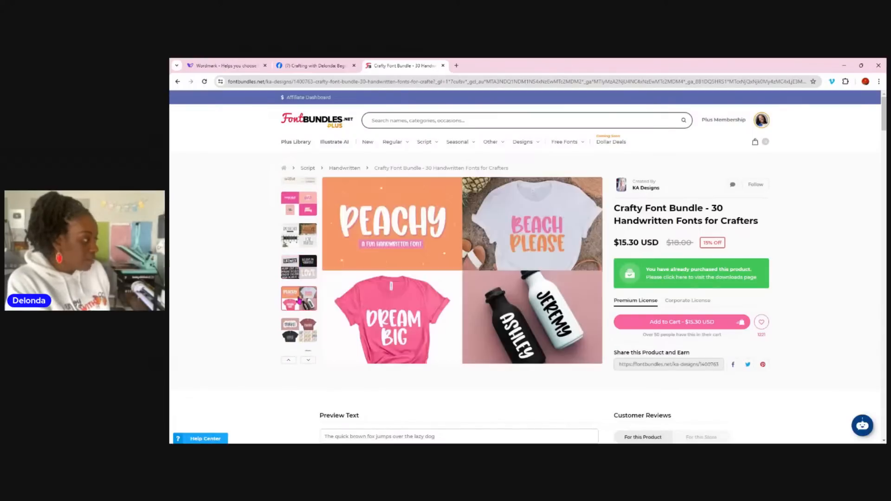
{"action": "left_click", "coordinate": [298, 331]}
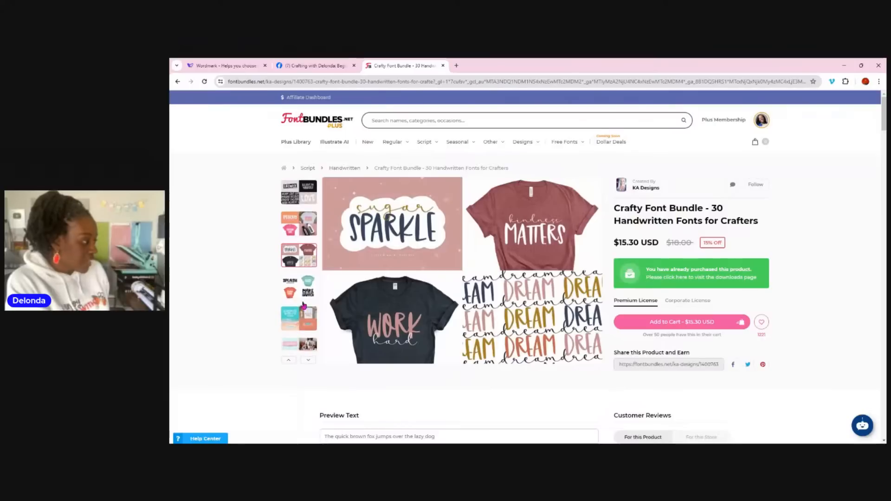
{"action": "scroll", "coordinate": [309, 320], "scroll_direction": "down", "scroll_amount": 1}
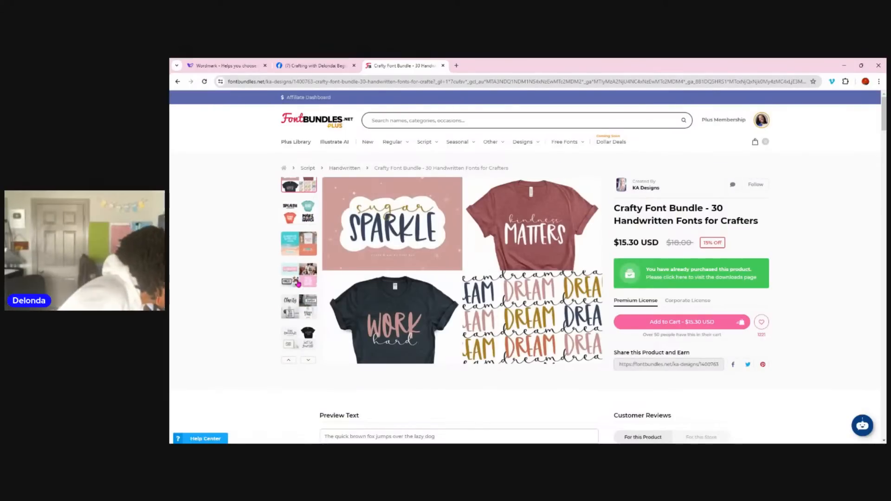
{"action": "left_click", "coordinate": [295, 308]}
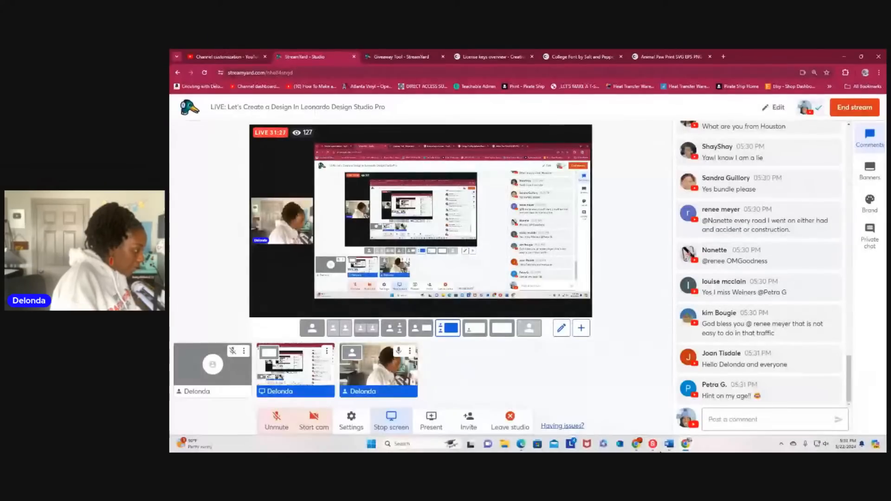
Switch to Leonardo Design Studio Pro and enter the word TIGER as new text for the blank design.
{"action": "left_click", "coordinate": [653, 444]}
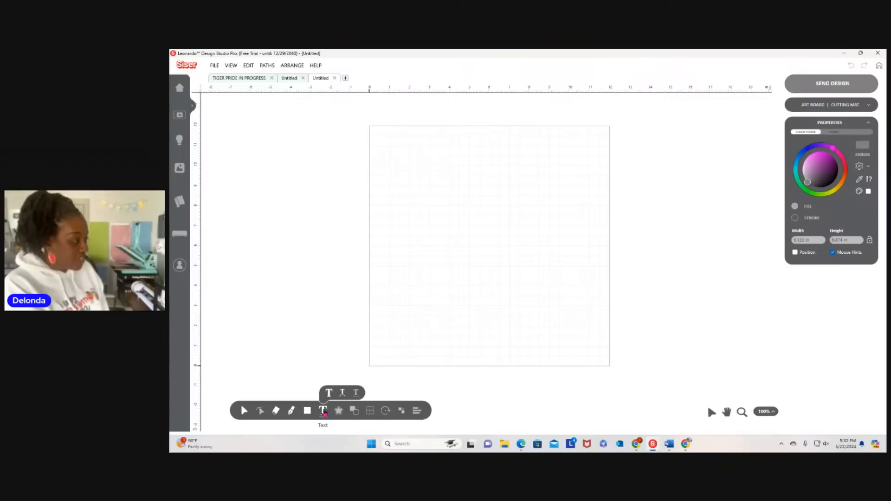
{"action": "left_click", "coordinate": [323, 412]}
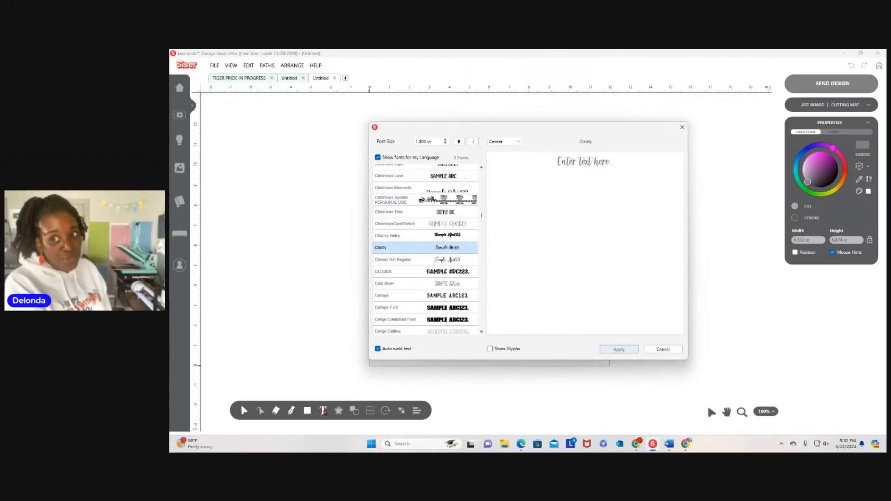
{"action": "left_click", "coordinate": [571, 194]}
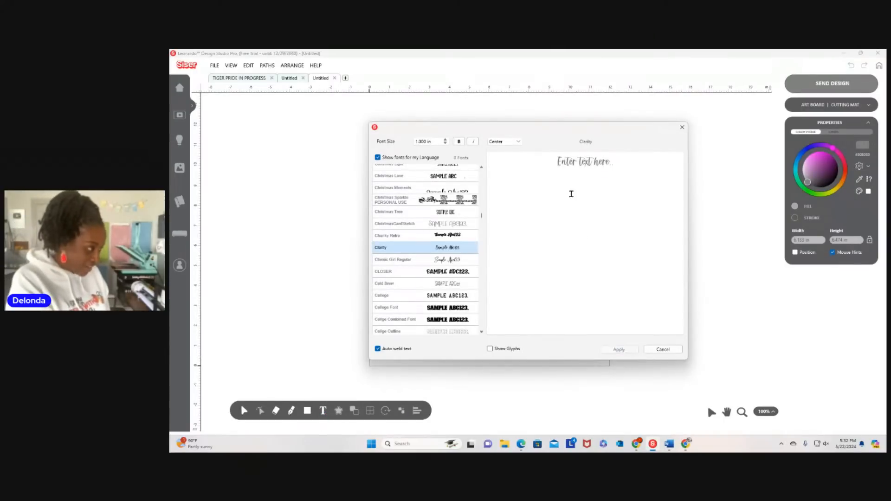
{"action": "left_click", "coordinate": [584, 169]}
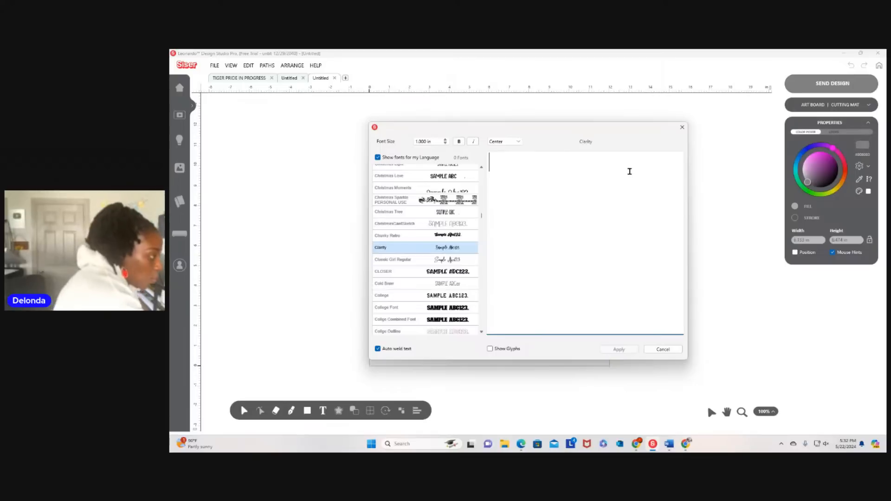
{"action": "type", "text": "TIGER"}
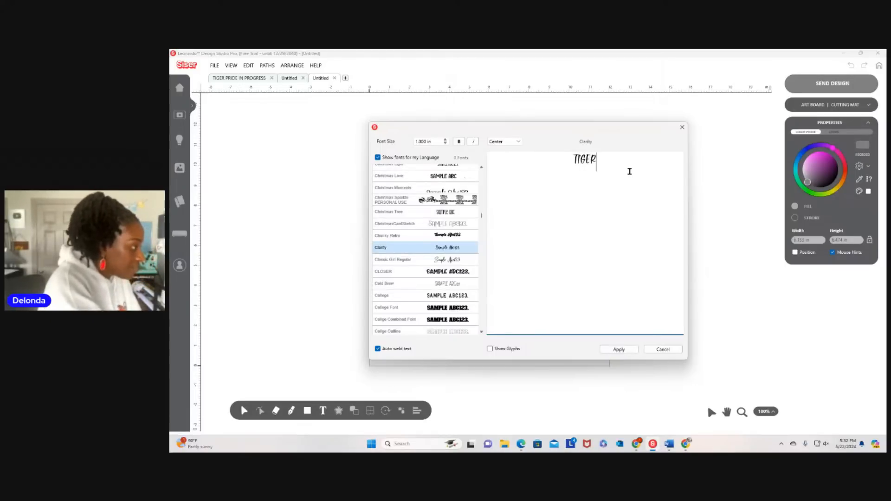
Set the TIGER text in Collge Combined Font and place it on the artboard.
{"action": "scroll", "coordinate": [424, 259], "scroll_direction": "down", "scroll_amount": 3}
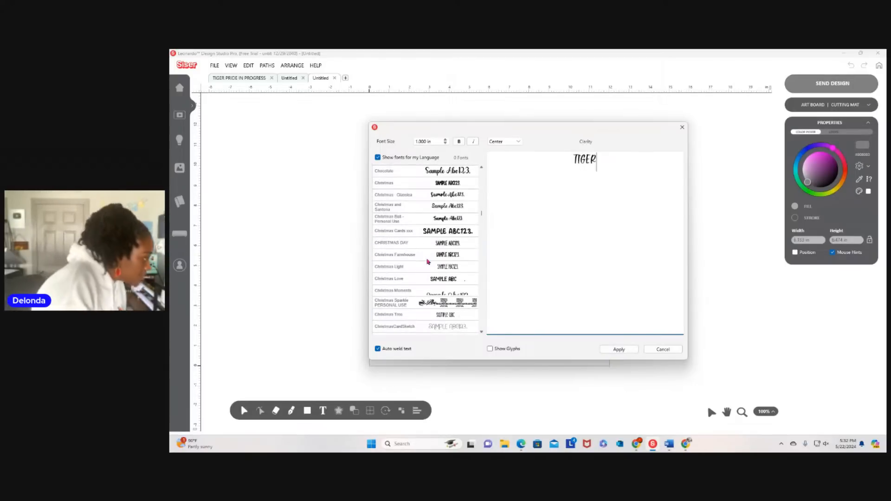
{"action": "scroll", "coordinate": [426, 261], "scroll_direction": "up", "scroll_amount": 3}
{"action": "scroll", "coordinate": [428, 261], "scroll_direction": "down", "scroll_amount": 3}
{"action": "left_click", "coordinate": [430, 251]}
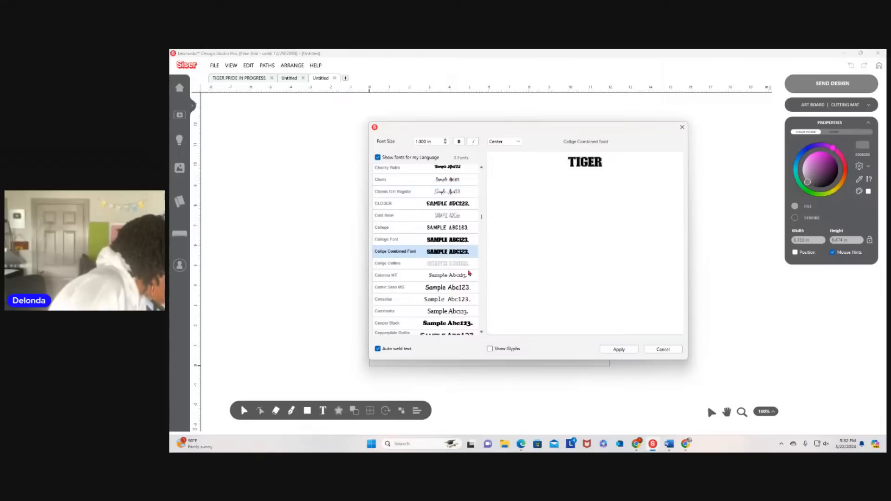
{"action": "left_click", "coordinate": [628, 350]}
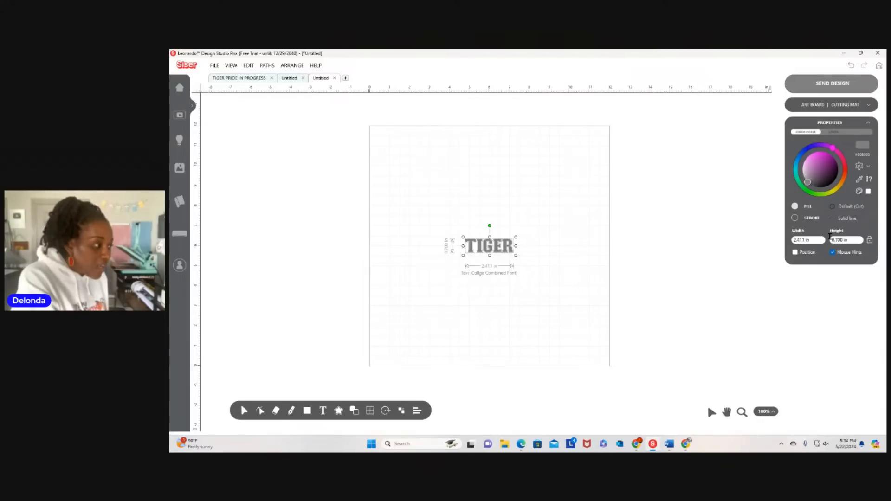
Resize the TIGER text to 10.5 in wide and 2 in high, and reposition it in the upper half of the artboard.
{"action": "left_click", "coordinate": [800, 240]}
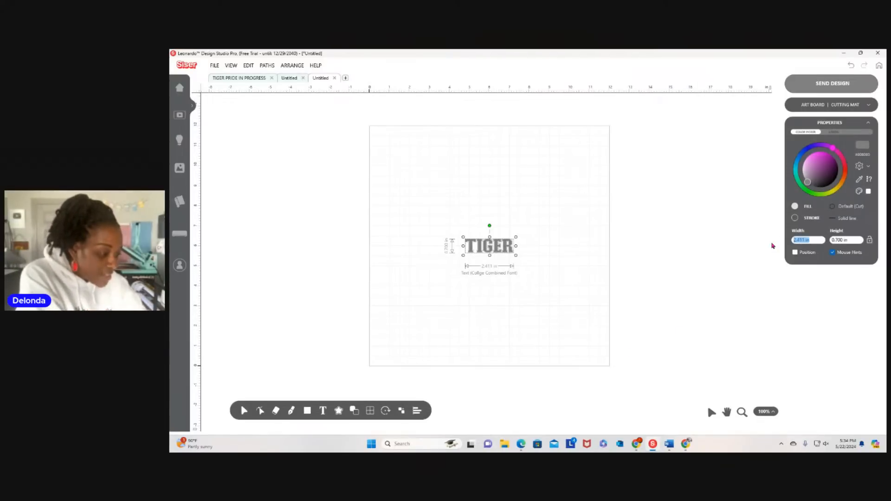
{"action": "type", "text": "10.5"}
{"action": "key", "text": "Tab"}
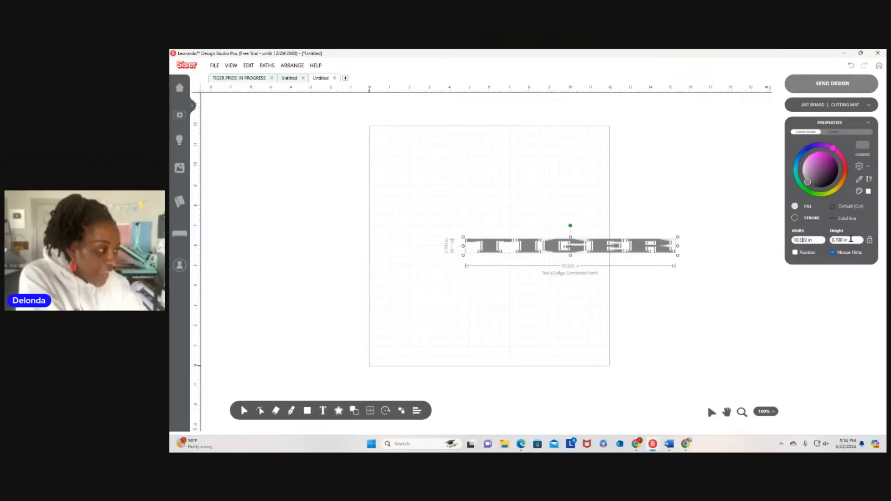
{"action": "type", "text": "2"}
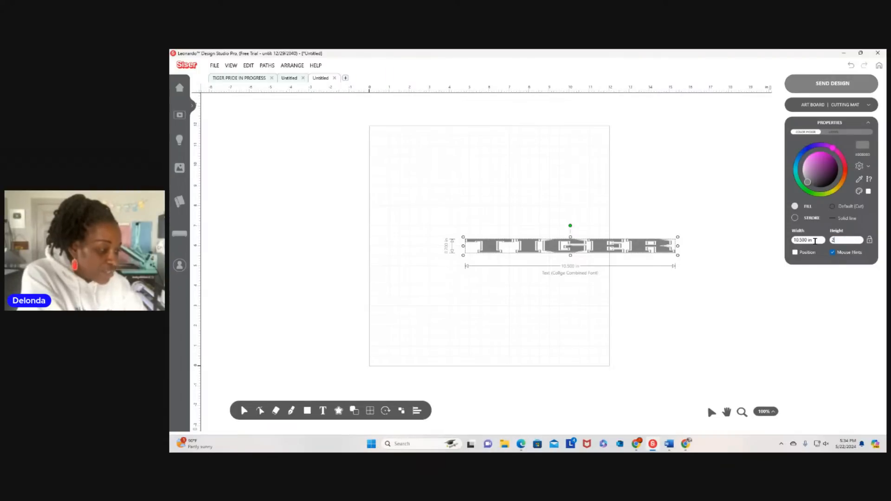
{"action": "key", "text": "Return"}
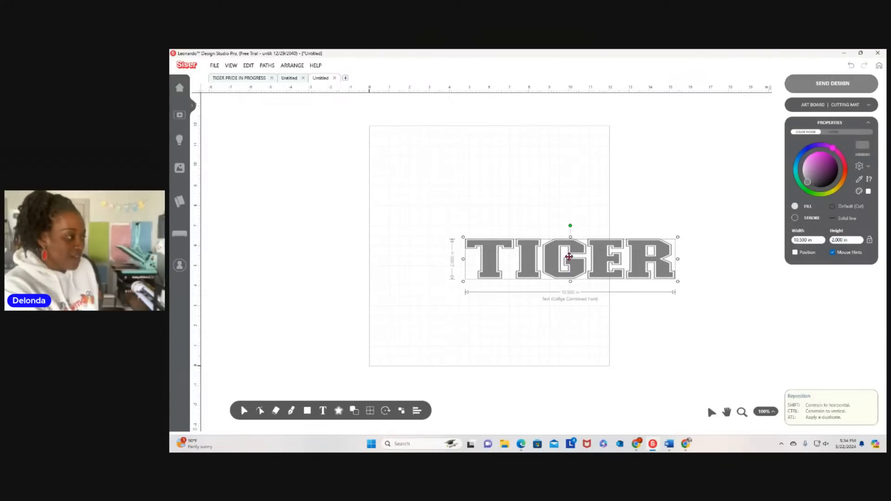
{"action": "left_click_drag", "start_coordinate": [569, 257], "coordinate": [493, 197]}
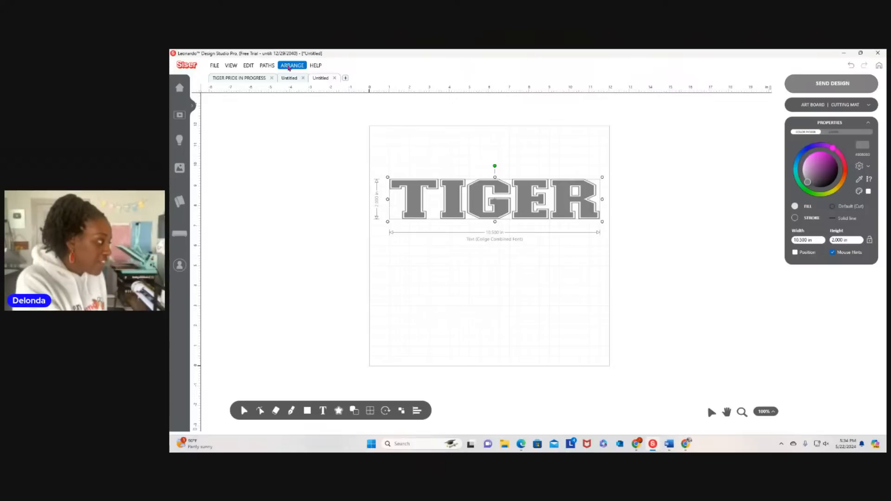
Start a Tile Array of the TIGER text and set its vertical quantity to 1.
{"action": "left_click", "coordinate": [290, 66]}
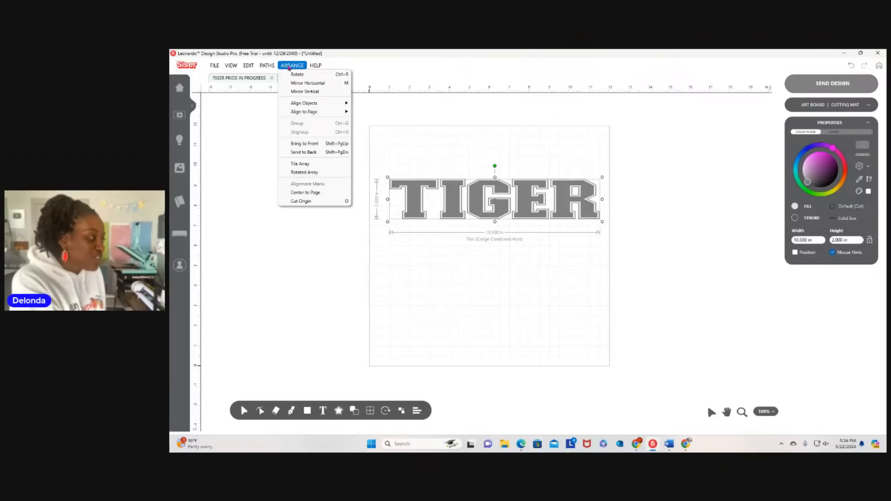
{"action": "left_click", "coordinate": [309, 167]}
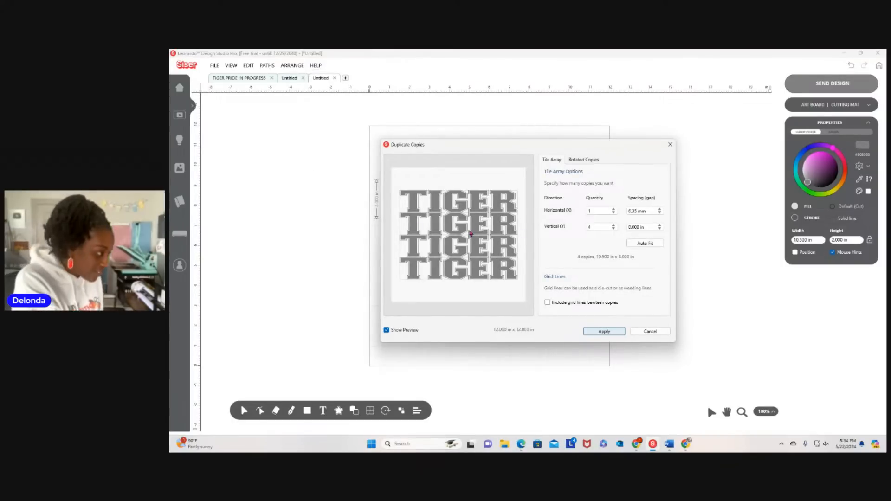
{"action": "left_click", "coordinate": [613, 229]}
{"action": "left_click", "coordinate": [613, 229]}
{"action": "left_click", "coordinate": [613, 229]}
{"action": "left_click", "coordinate": [613, 229]}
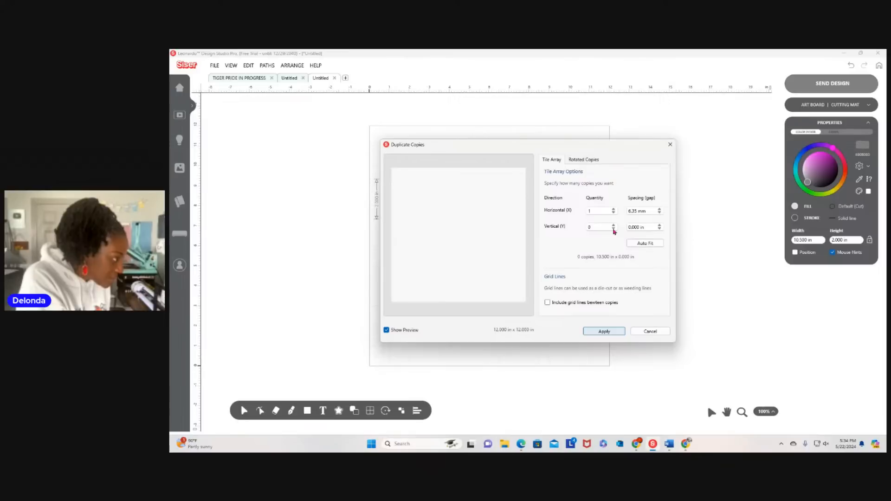
{"action": "left_click", "coordinate": [613, 225]}
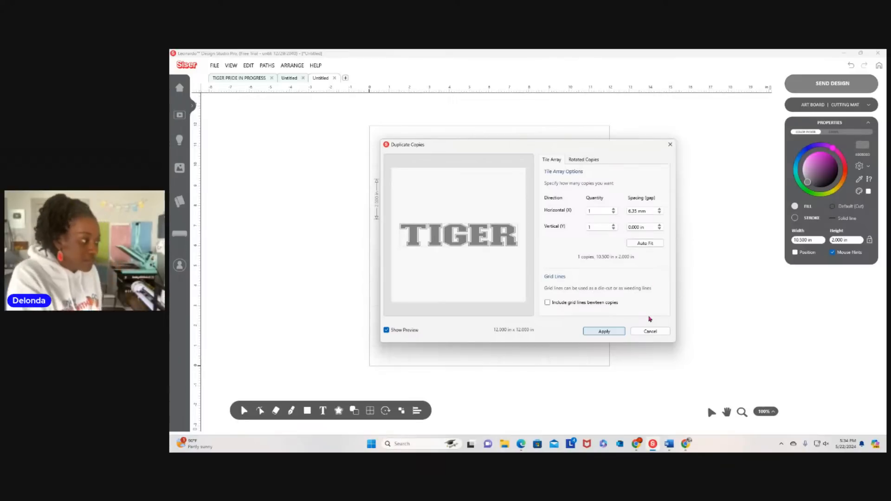
Try a 6.35 mm vertical spacing for the tile array, and return the spacing to 0.000 in.
{"action": "left_click", "coordinate": [659, 225]}
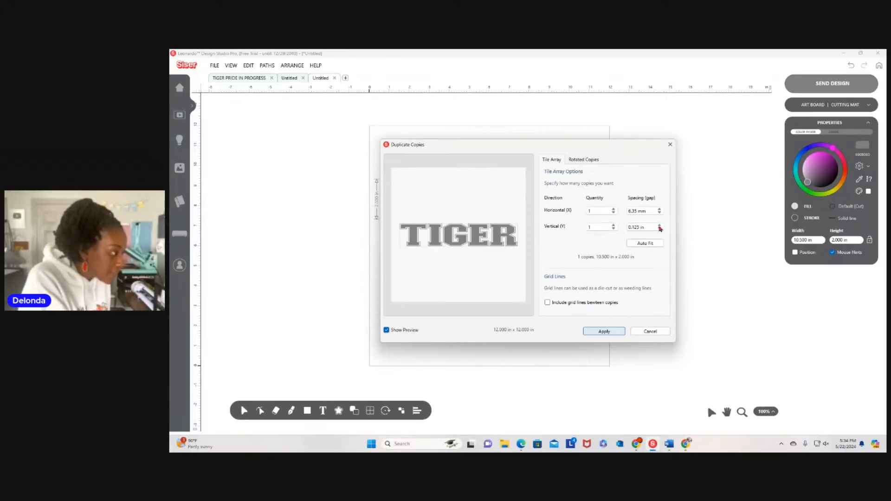
{"action": "left_click", "coordinate": [660, 229]}
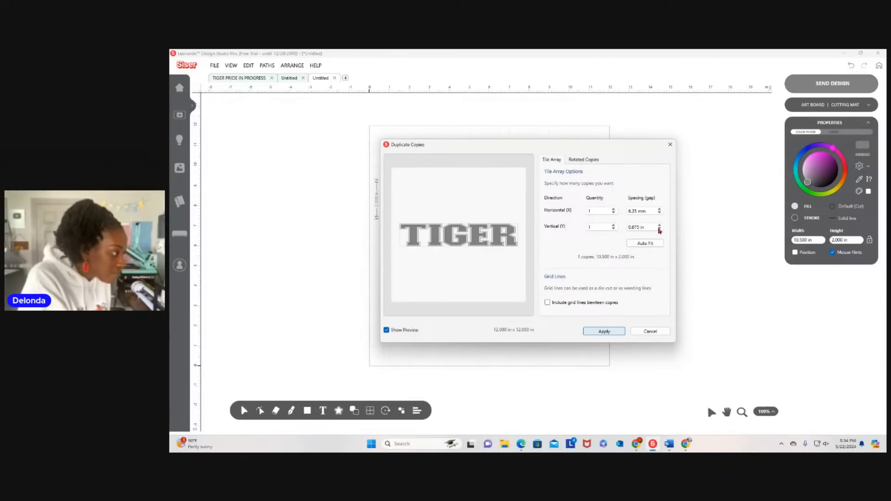
{"action": "left_click", "coordinate": [659, 230]}
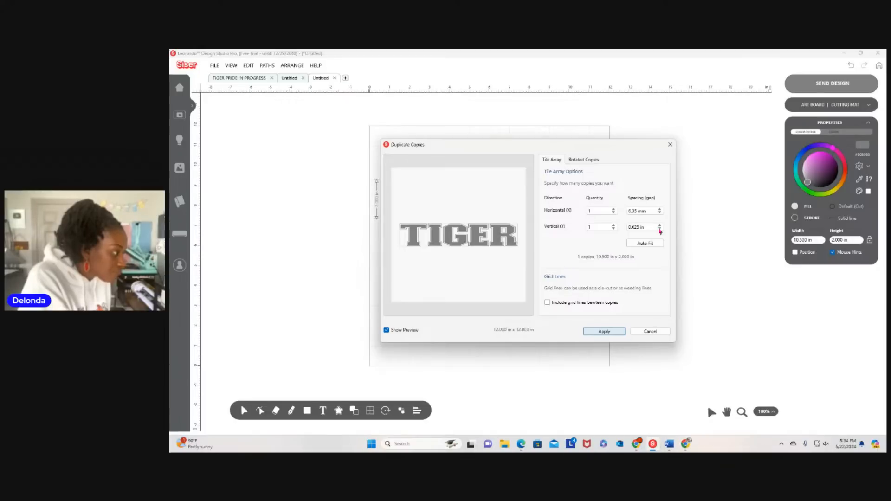
{"action": "left_click_drag", "start_coordinate": [653, 228], "coordinate": [624, 229]}
{"action": "type", "text": "6.35"}
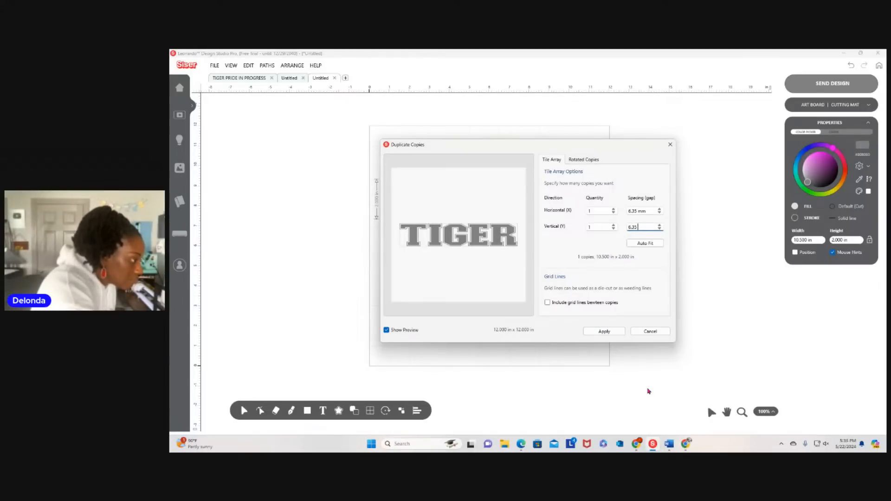
{"action": "type", "text": " MM"}
{"action": "key", "text": "BackSpace"}
{"action": "key", "text": "BackSpace"}
{"action": "key", "text": "BackSpace"}
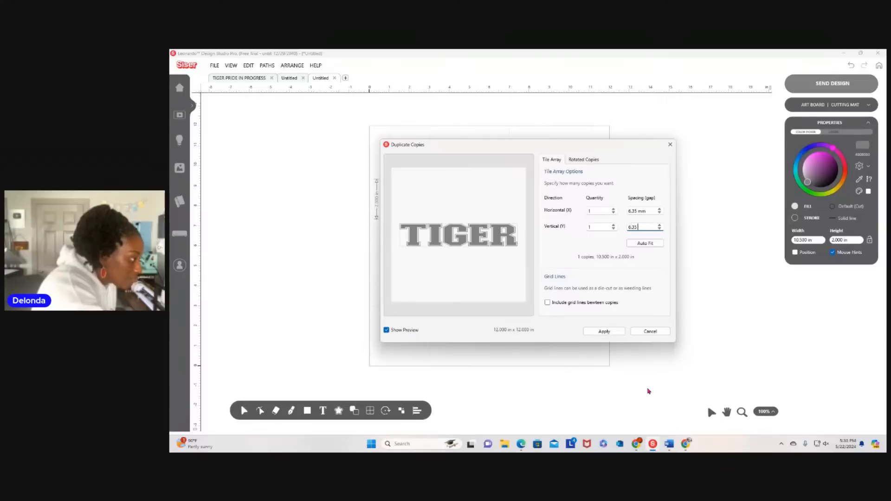
{"action": "type", "text": "mm"}
{"action": "key", "text": "Return"}
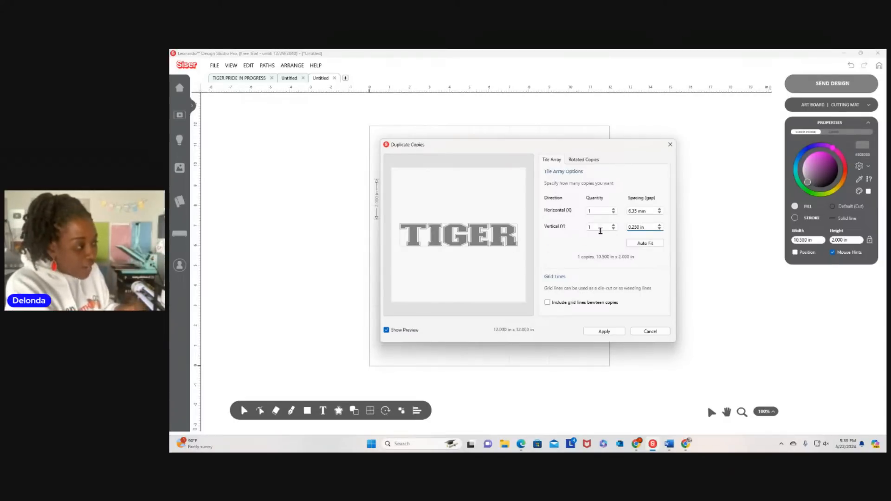
{"action": "left_click", "coordinate": [659, 229]}
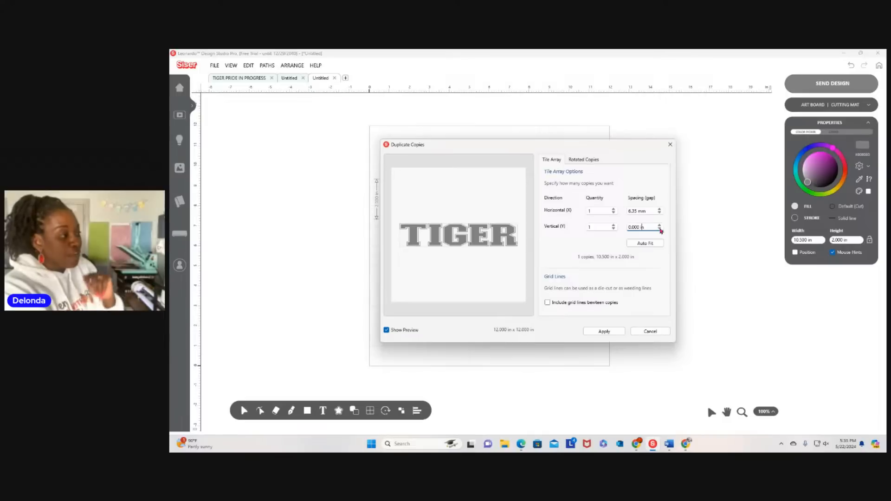
Set the tile array's vertical quantity to 4 and apply the array to the TIGER text.
{"action": "left_click", "coordinate": [614, 225]}
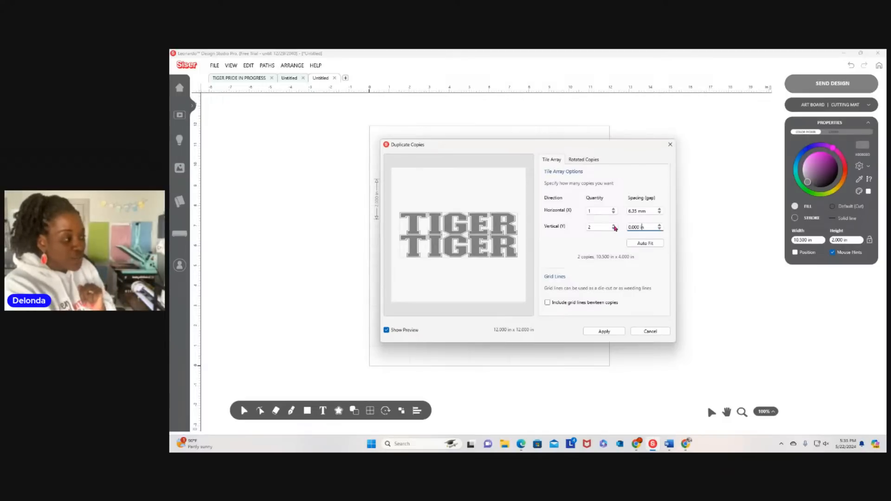
{"action": "left_click", "coordinate": [614, 226]}
{"action": "left_click", "coordinate": [614, 225]}
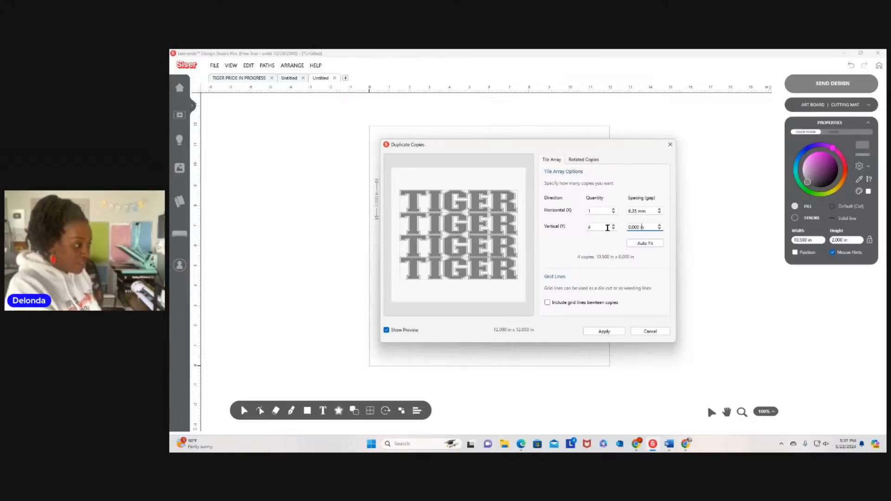
{"action": "left_click", "coordinate": [604, 332]}
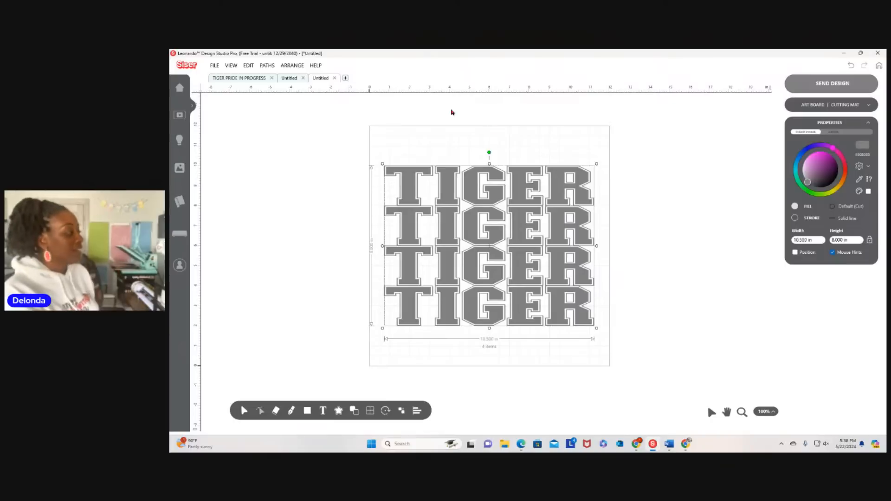
Import the huella paw print from the Animal Paw Prints folder in Creative Fabrica Files as Editable Artwork.
{"action": "left_click", "coordinate": [213, 65]}
{"action": "left_click", "coordinate": [225, 82]}
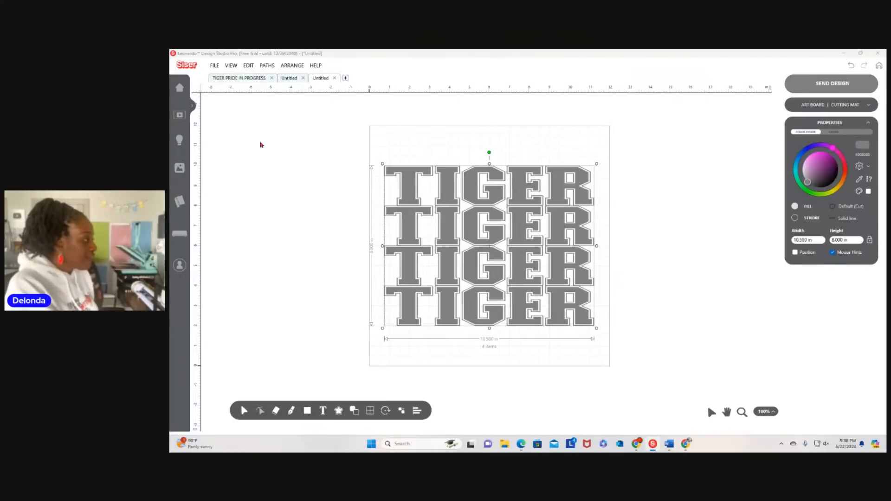
{"action": "left_click", "coordinate": [199, 214]}
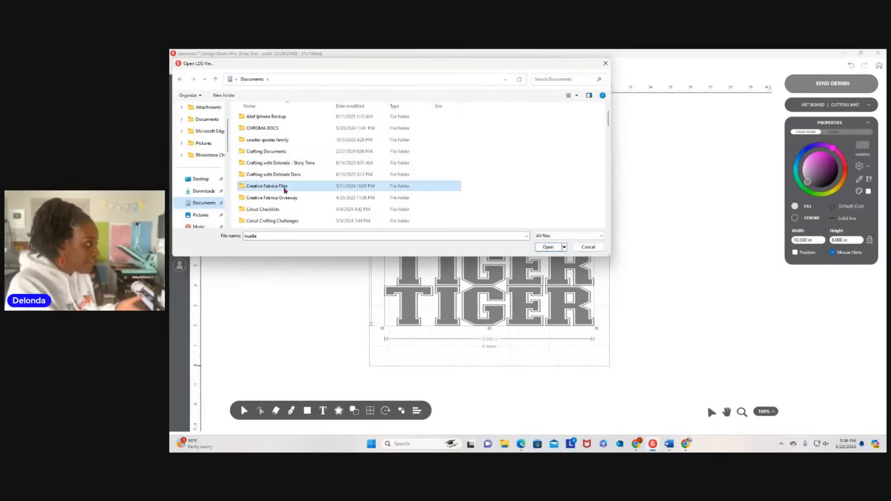
{"action": "double_click", "coordinate": [285, 191]}
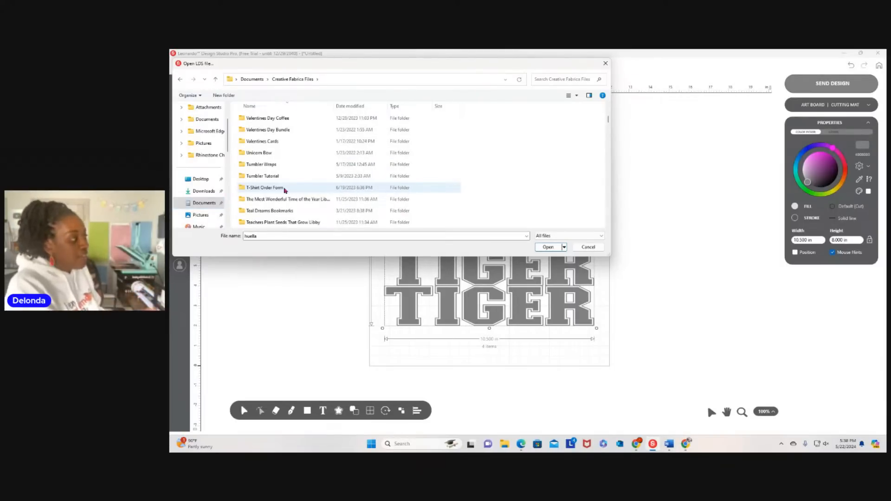
{"action": "scroll", "coordinate": [285, 190], "scroll_direction": "down", "scroll_amount": 10}
{"action": "scroll", "coordinate": [285, 190], "scroll_direction": "down", "scroll_amount": 5}
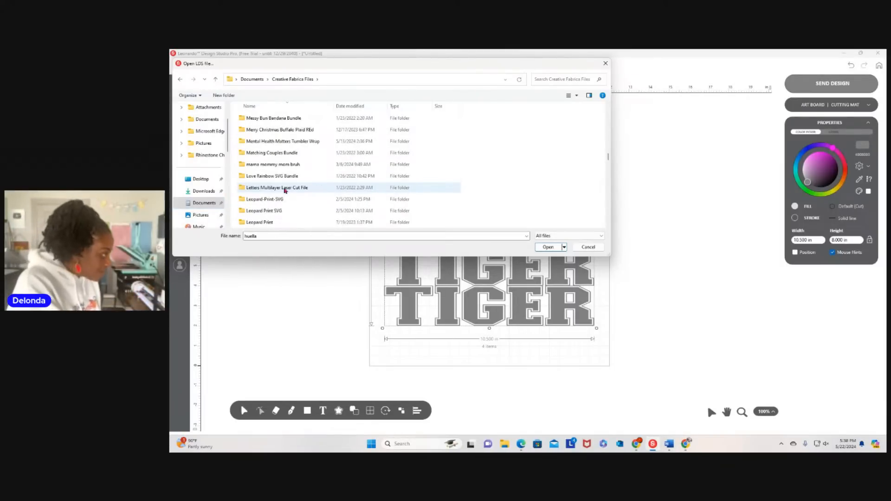
{"action": "scroll", "coordinate": [285, 190], "scroll_direction": "down", "scroll_amount": 15}
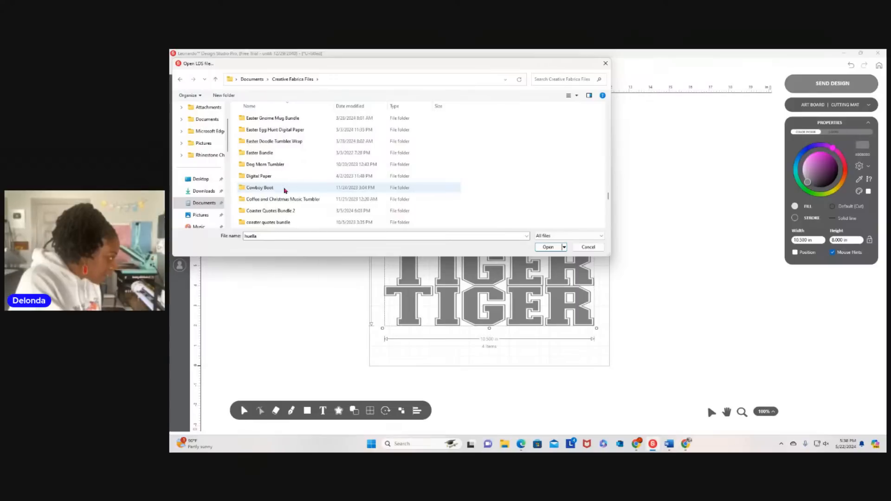
{"action": "scroll", "coordinate": [285, 191], "scroll_direction": "down", "scroll_amount": 5}
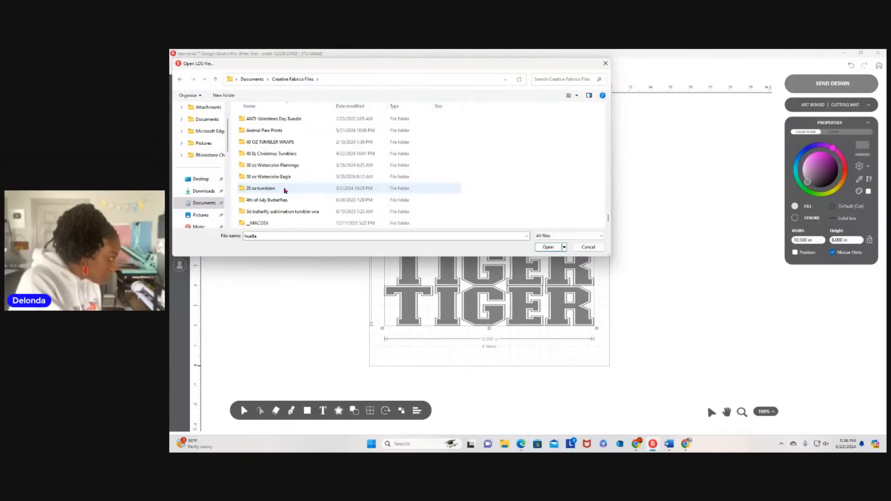
{"action": "double_click", "coordinate": [271, 131]}
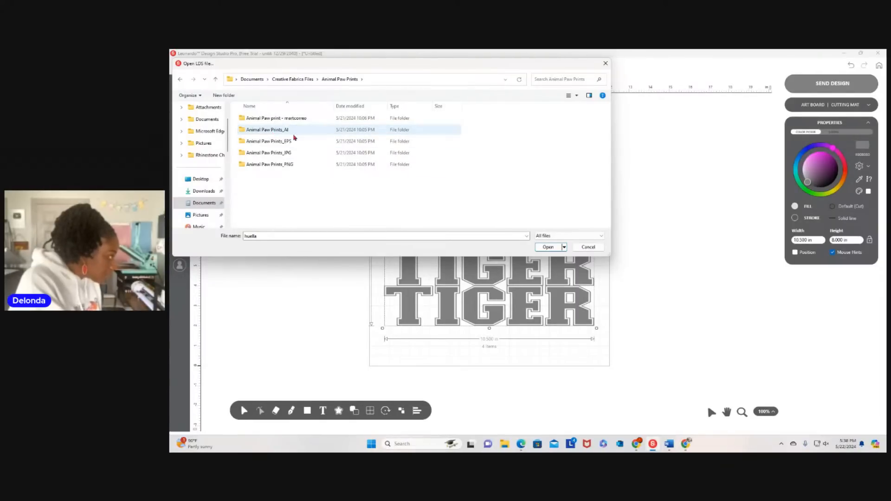
{"action": "double_click", "coordinate": [298, 118]}
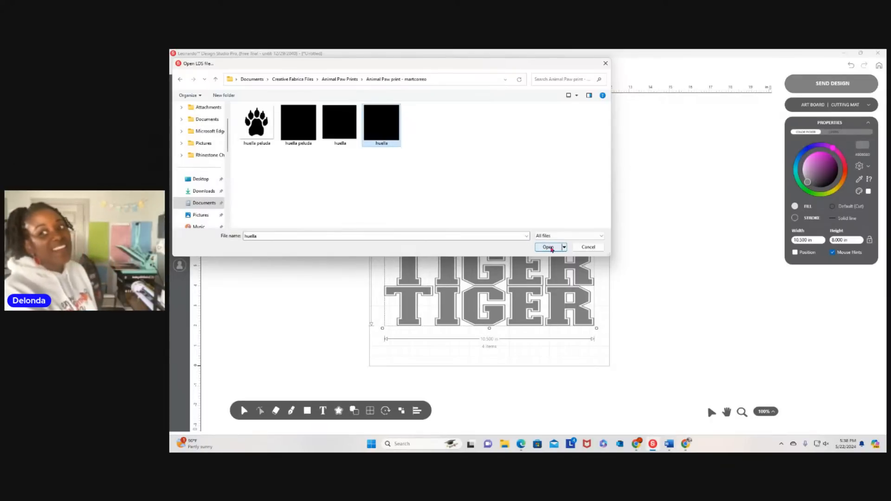
{"action": "left_click", "coordinate": [547, 247]}
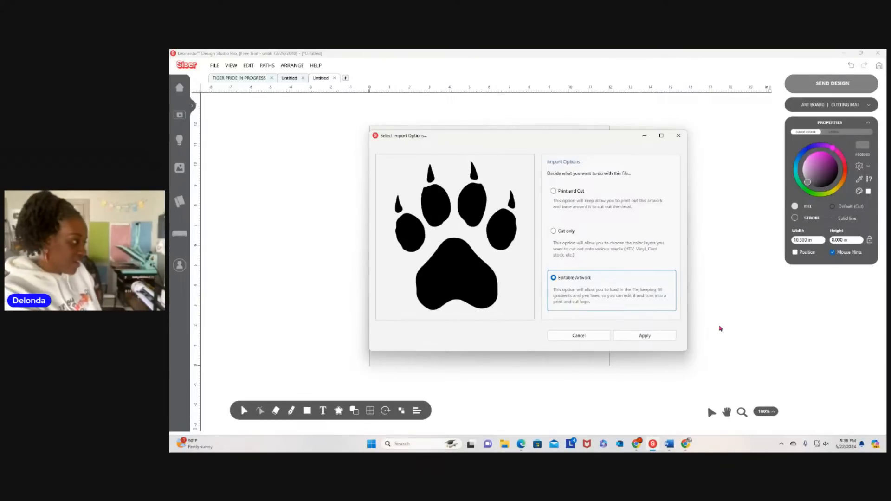
{"action": "left_click", "coordinate": [631, 336]}
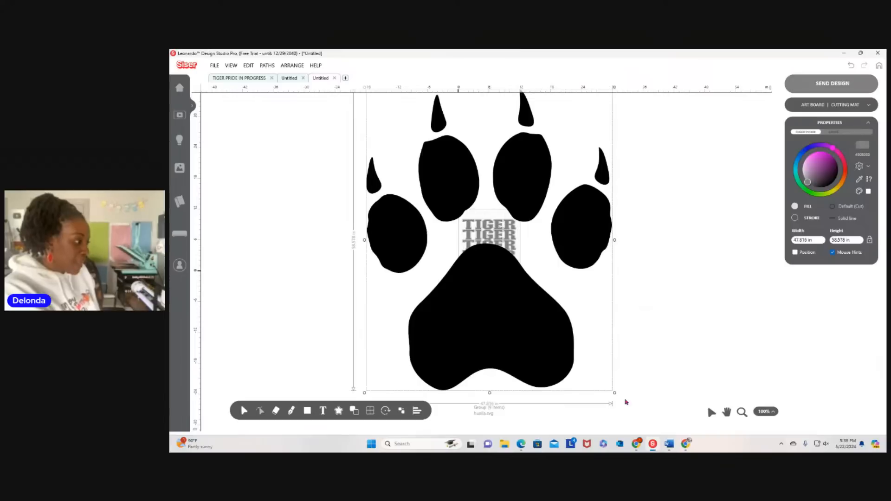
Shrink the imported paw print to about 6.9 in wide and 8.5 in high, and place it over the TIGER rows.
{"action": "left_click_drag", "start_coordinate": [614, 392], "coordinate": [502, 272]}
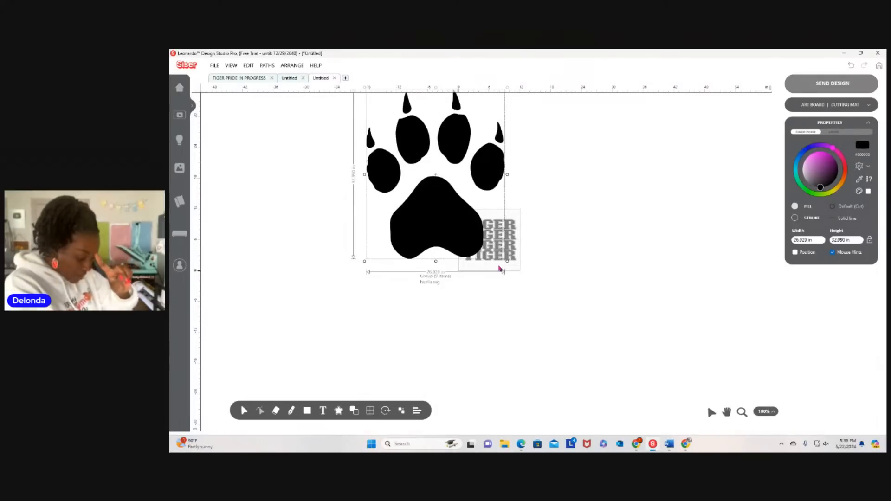
{"action": "left_click_drag", "start_coordinate": [505, 269], "coordinate": [427, 175]}
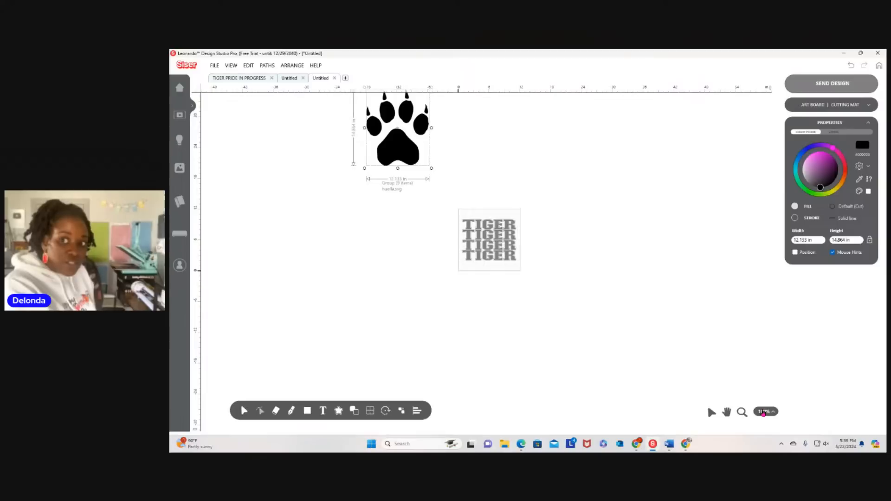
{"action": "left_click", "coordinate": [762, 413]}
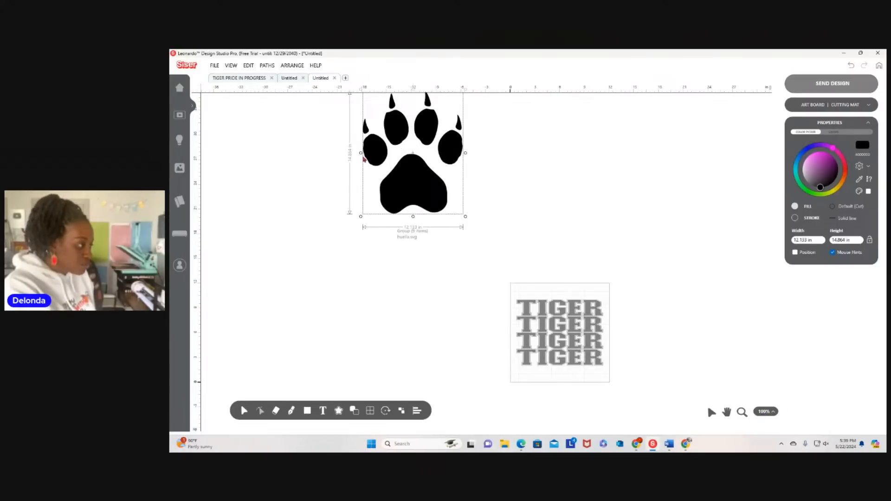
{"action": "left_click_drag", "start_coordinate": [465, 216], "coordinate": [422, 164]}
{"action": "left_click_drag", "start_coordinate": [391, 126], "coordinate": [556, 328]}
{"action": "left_click", "coordinate": [761, 411]}
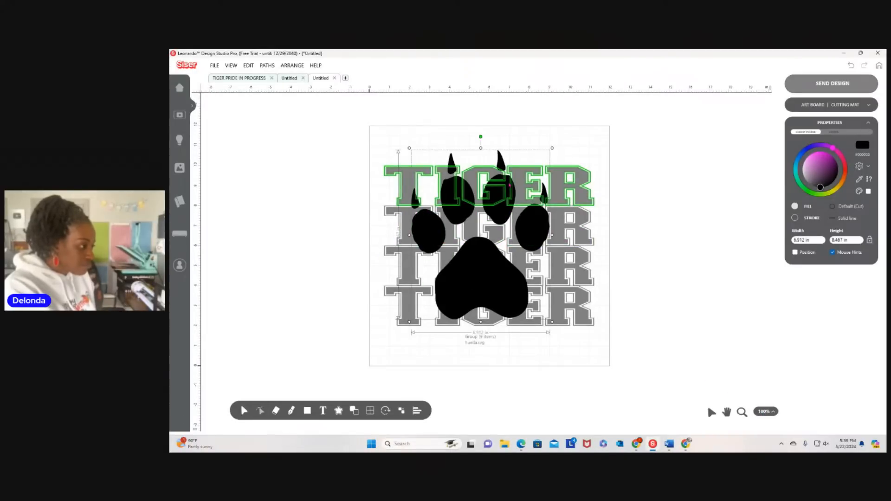
Bring the huella.svg paw print to the front of the layer order.
{"action": "left_click", "coordinate": [838, 133]}
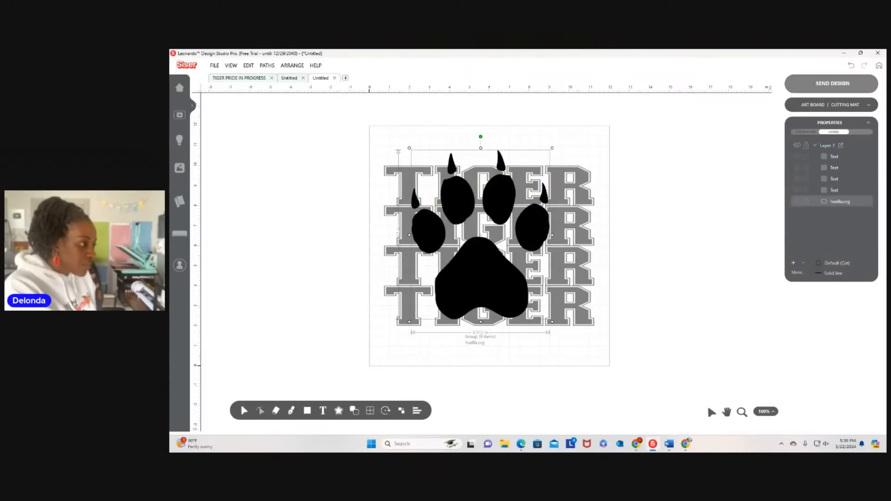
{"action": "right_click", "coordinate": [837, 204]}
{"action": "mouse_move", "coordinate": [857, 238]}
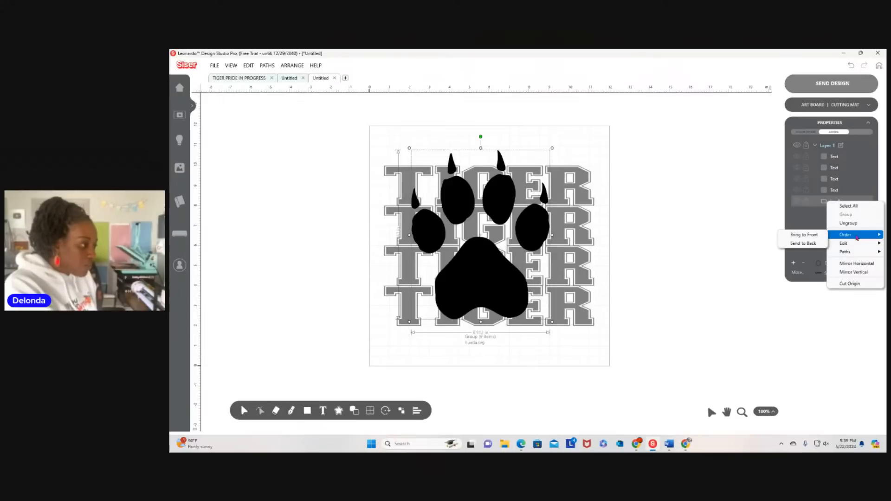
{"action": "left_click", "coordinate": [804, 235]}
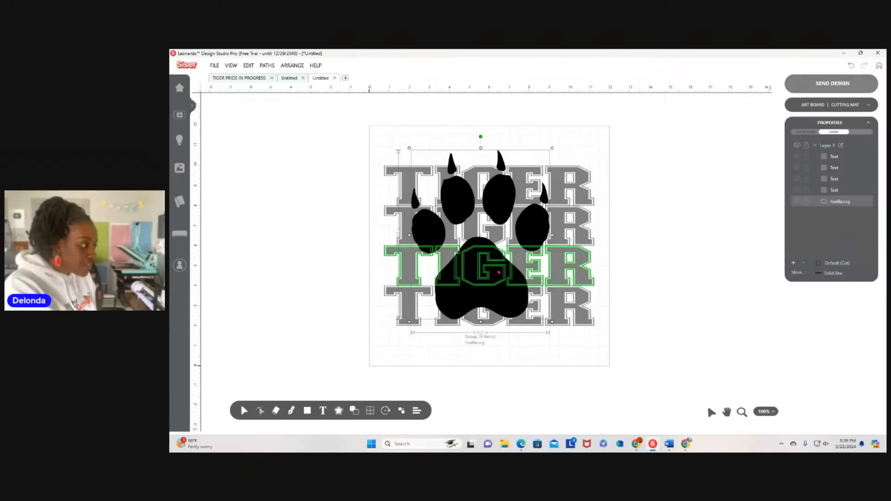
Resize the paw print to about 5.5 in wide centred over the TIGER rows, and tilt it slightly counterclockwise.
{"action": "left_click_drag", "start_coordinate": [500, 278], "coordinate": [514, 284]}
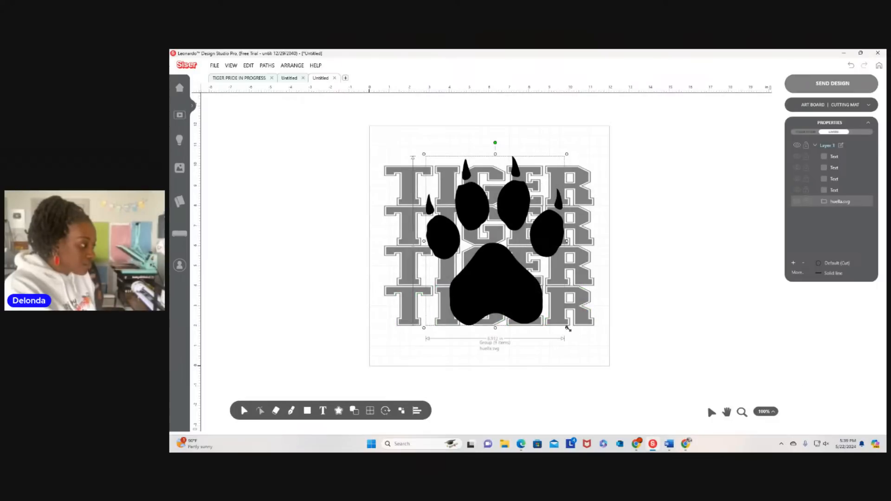
{"action": "left_click_drag", "start_coordinate": [566, 328], "coordinate": [527, 294]}
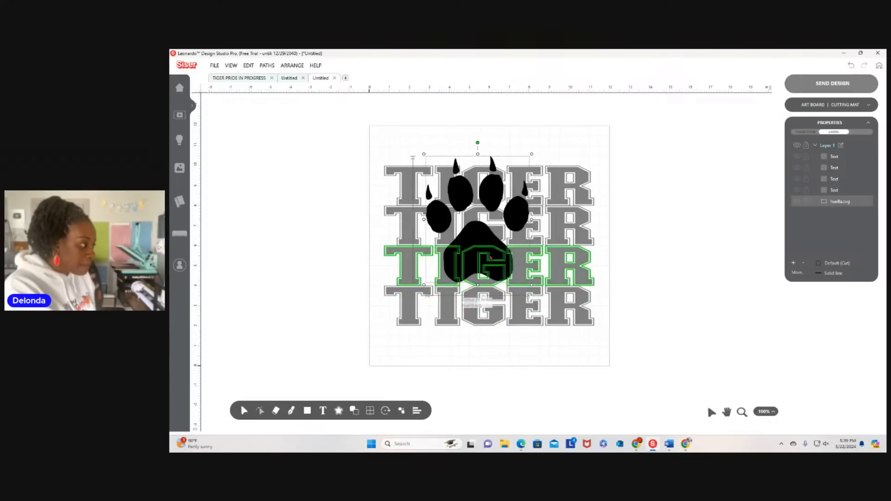
{"action": "left_click_drag", "start_coordinate": [476, 236], "coordinate": [486, 263]}
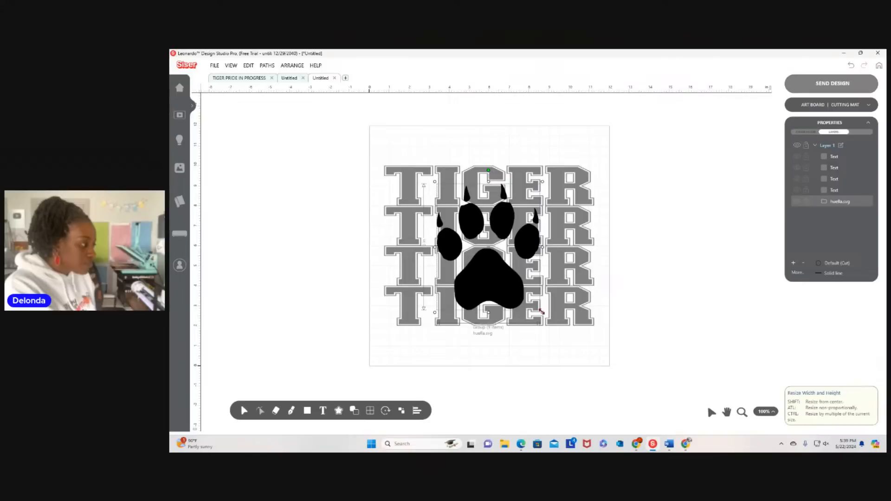
{"action": "left_click_drag", "start_coordinate": [542, 312], "coordinate": [552, 321]}
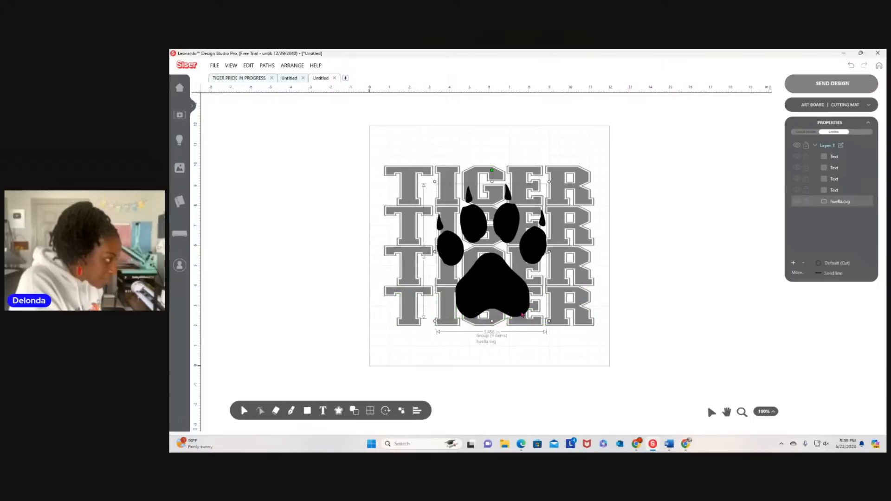
{"action": "left_click_drag", "start_coordinate": [523, 311], "coordinate": [521, 301]}
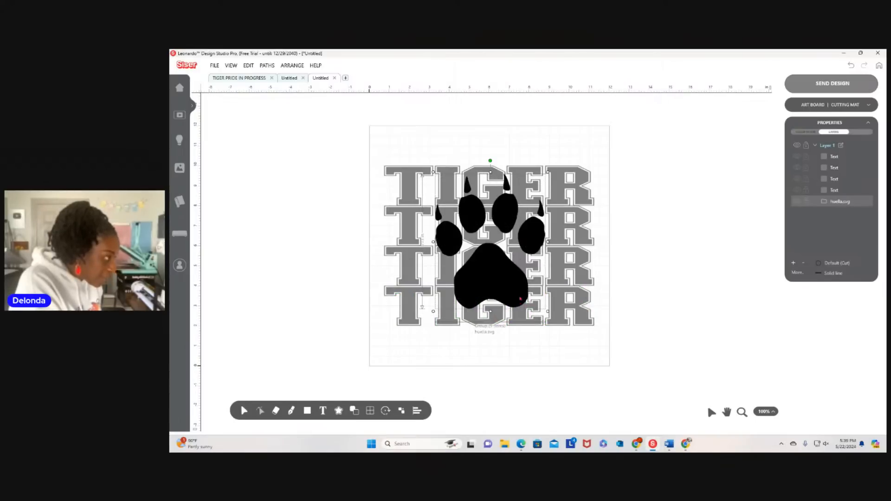
{"action": "left_click_drag", "start_coordinate": [489, 160], "coordinate": [471, 165]}
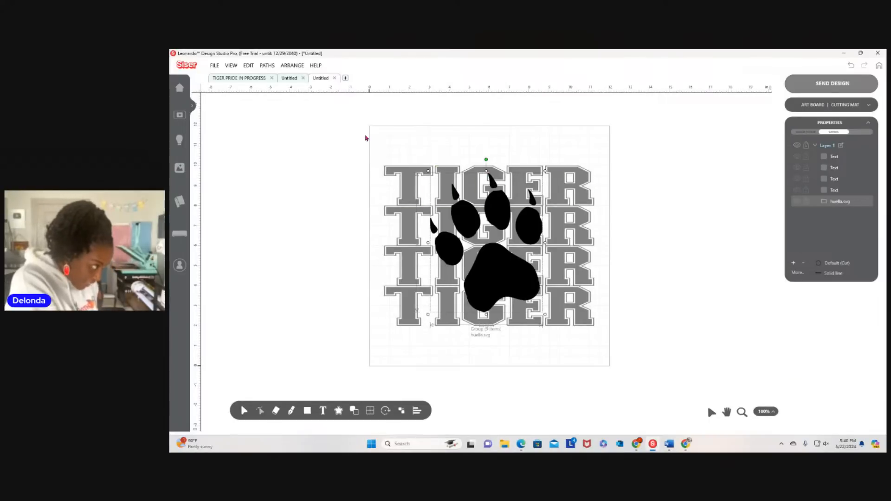
Select the TIGER rows together with the paw print and shift them slightly up and to the right on the artboard.
{"action": "left_click_drag", "start_coordinate": [366, 135], "coordinate": [607, 367]}
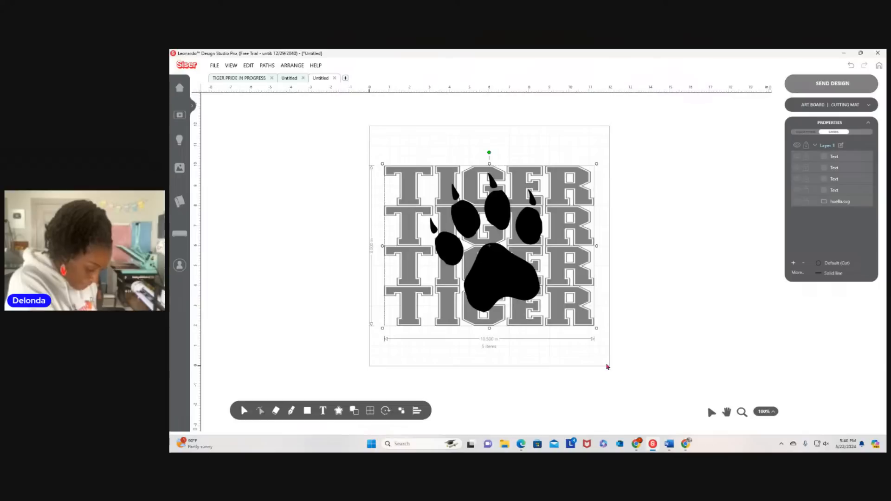
{"action": "left_click", "coordinate": [658, 331]}
{"action": "left_click_drag", "start_coordinate": [372, 136], "coordinate": [611, 343]}
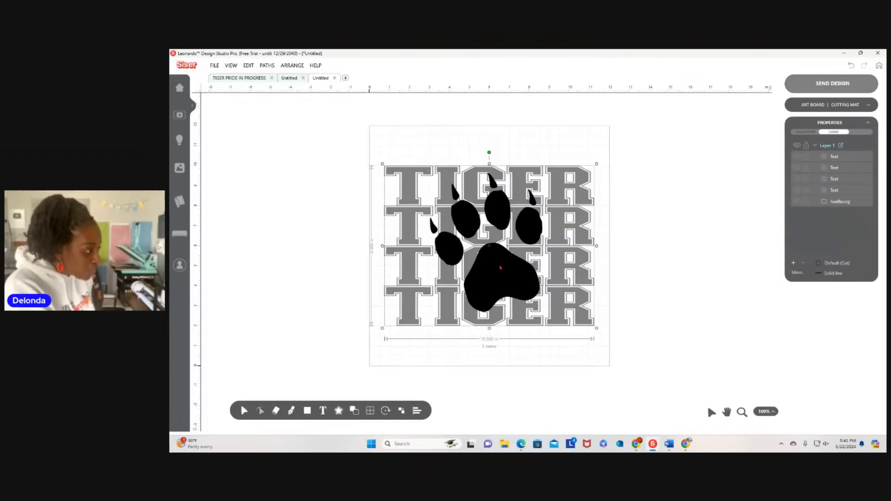
{"action": "mouse_move", "coordinate": [500, 268]}
{"action": "left_mouse_down"}
{"action": "mouse_move", "coordinate": [389, 260]}
{"action": "mouse_move", "coordinate": [455, 248]}
{"action": "mouse_move", "coordinate": [504, 265]}
{"action": "left_mouse_up"}
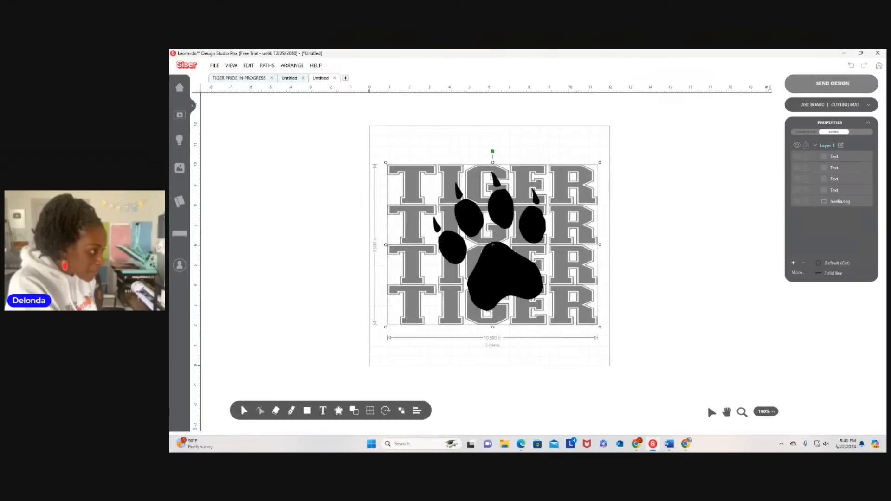
{"action": "left_click", "coordinate": [827, 235]}
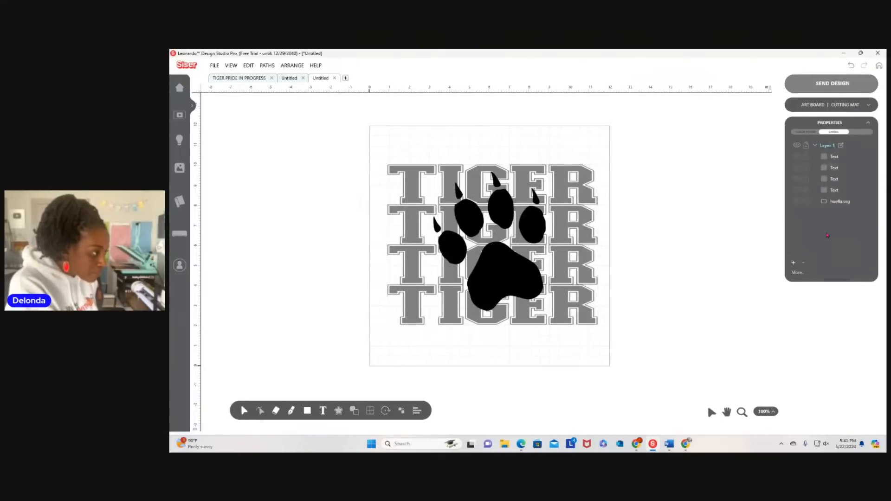
Move the huella.svg paw print off the artboard beside the TIGER rows and set up an editable, cut-only contour for it in red.
{"action": "left_click", "coordinate": [832, 203]}
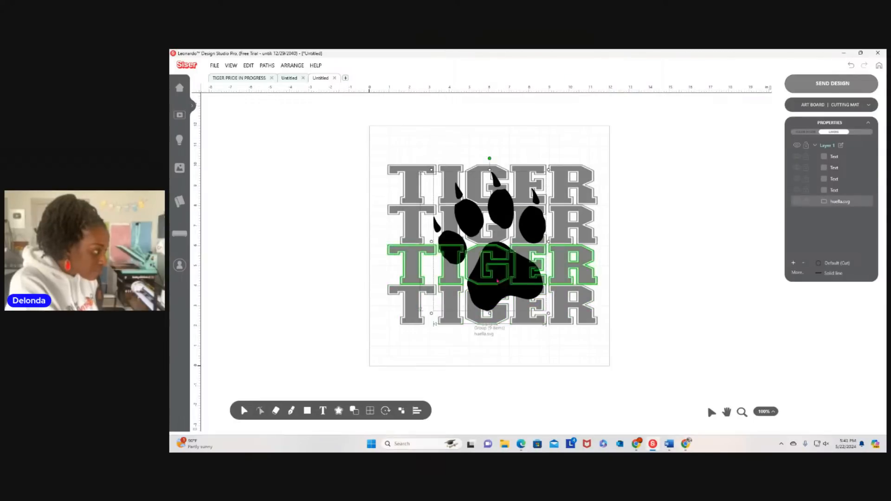
{"action": "left_click_drag", "start_coordinate": [497, 281], "coordinate": [291, 269]}
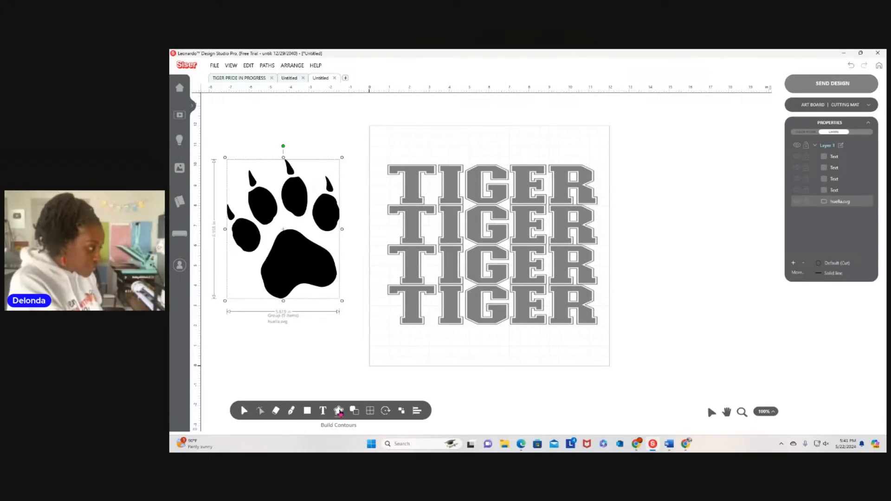
{"action": "left_click", "coordinate": [339, 411]}
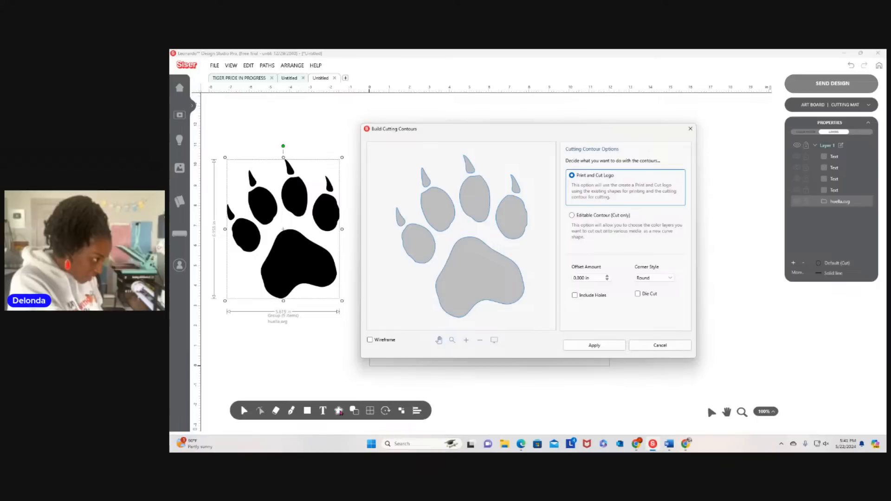
{"action": "left_click", "coordinate": [571, 216]}
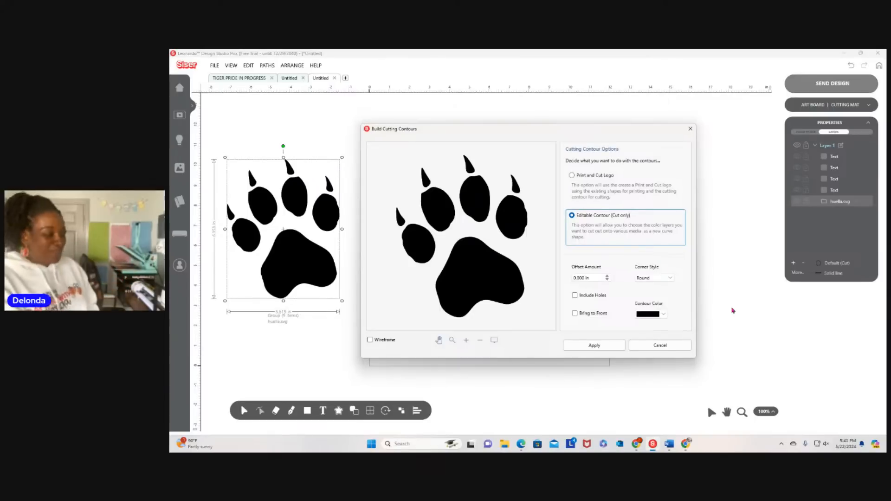
{"action": "left_click", "coordinate": [664, 315]}
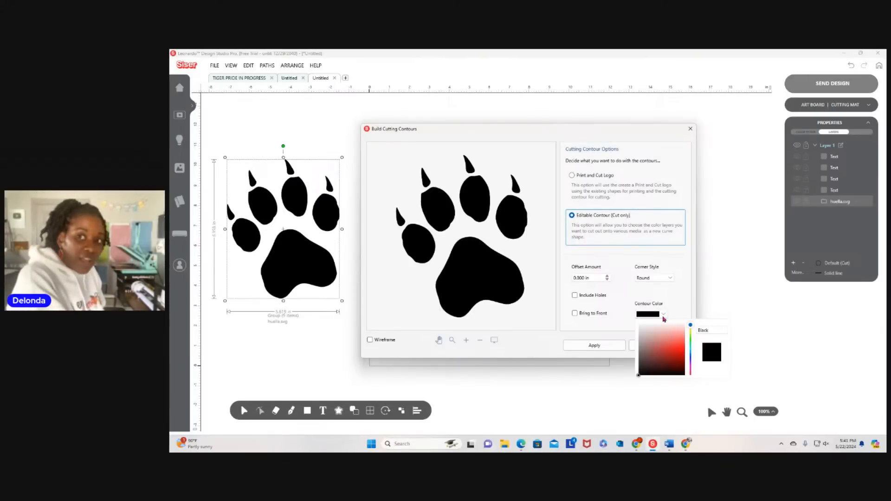
{"action": "left_click", "coordinate": [675, 347]}
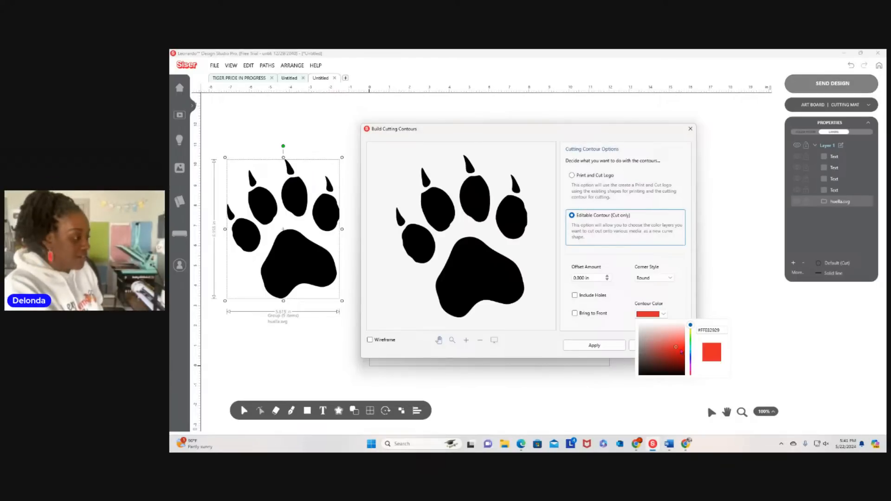
{"action": "left_click", "coordinate": [780, 333]}
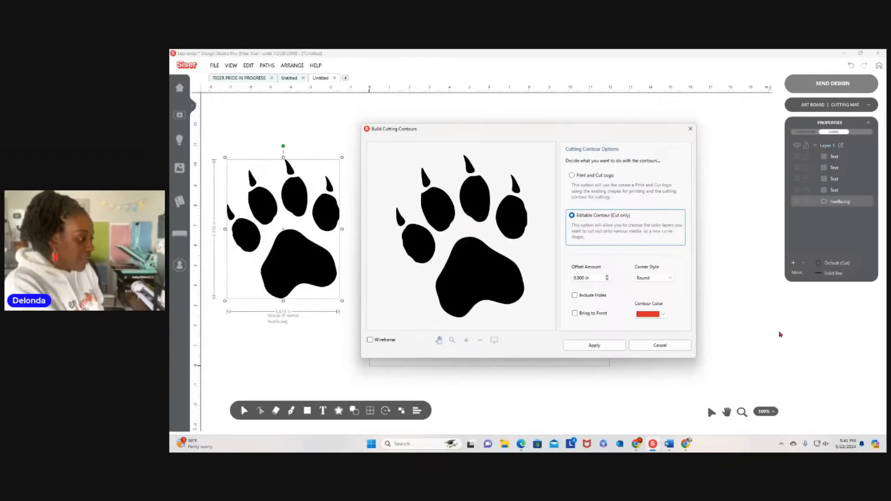
Set the contour offset to 0.114 in and build the red contour around the paw print.
{"action": "left_click", "coordinate": [608, 276]}
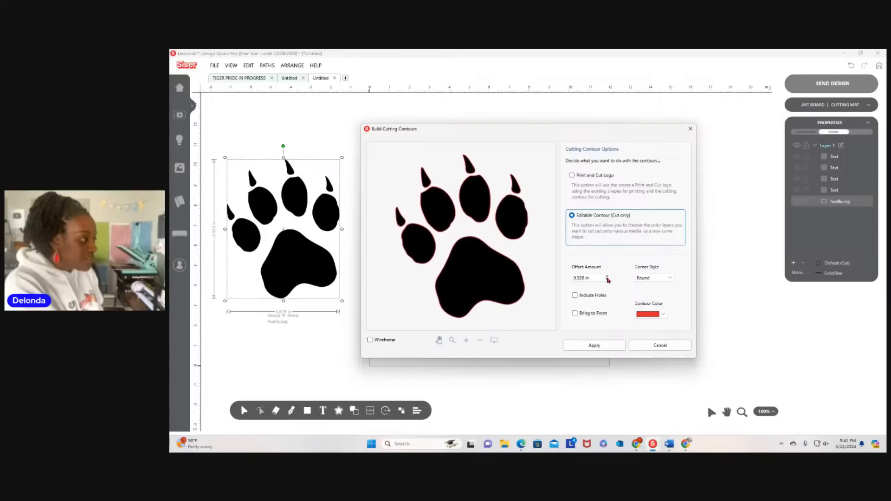
{"action": "left_click", "coordinate": [607, 277]}
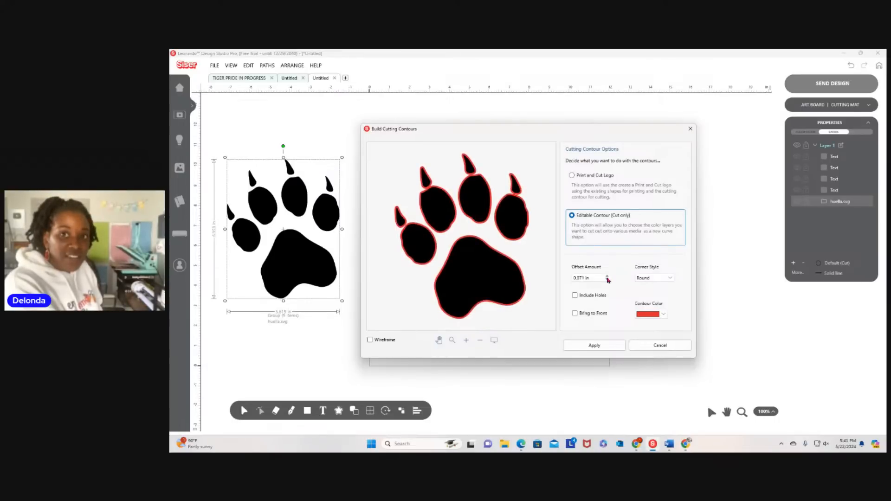
{"action": "left_click", "coordinate": [607, 276]}
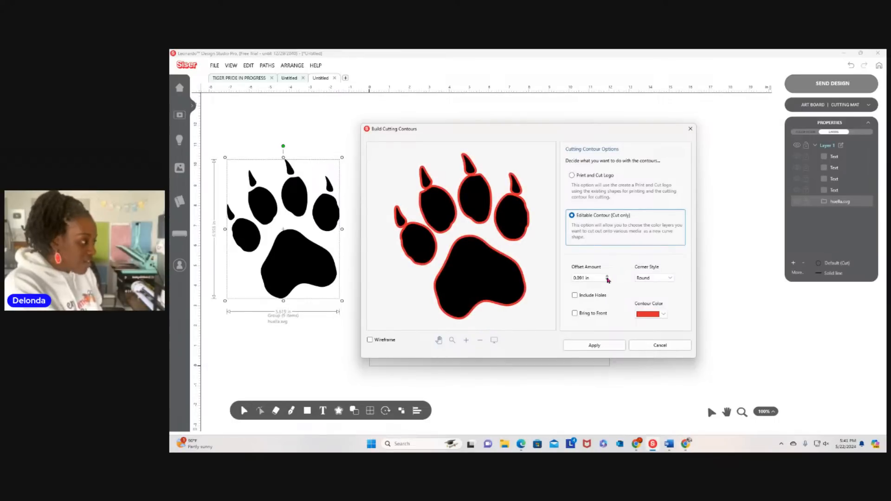
{"action": "left_click", "coordinate": [608, 277]}
{"action": "left_click", "coordinate": [608, 276]}
{"action": "left_click", "coordinate": [608, 276]}
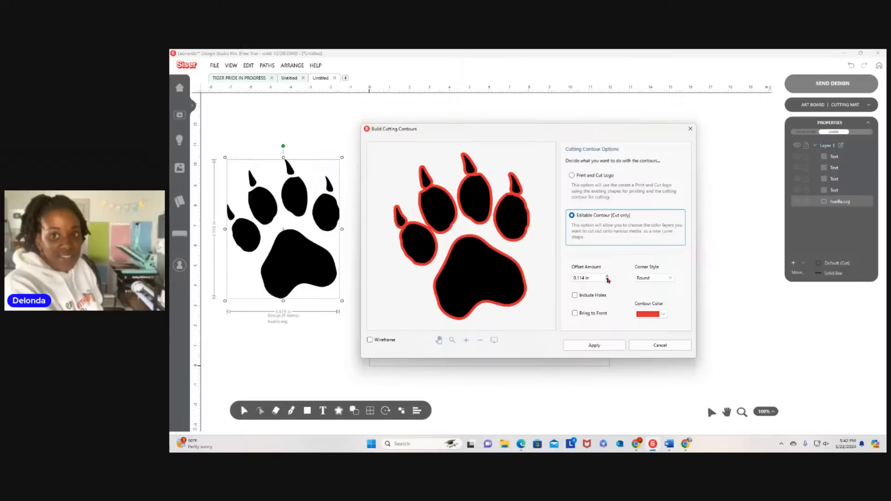
{"action": "left_click", "coordinate": [602, 347]}
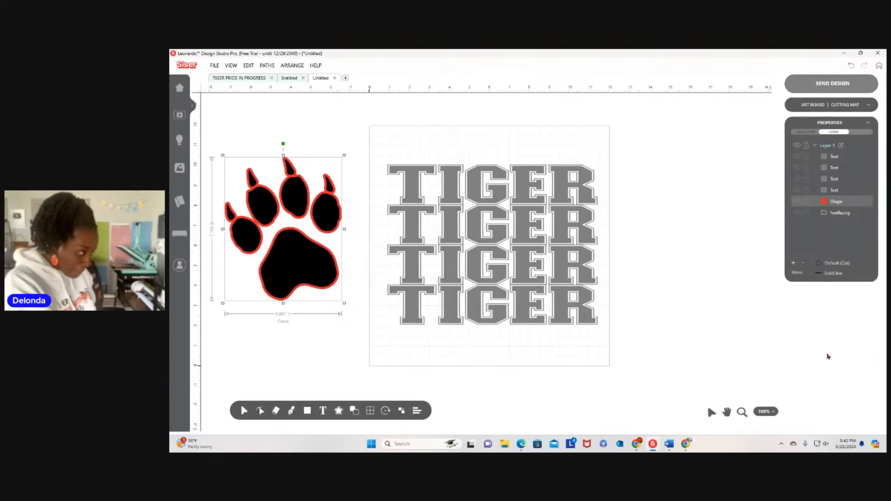
Move the black paw aside to check the solid red contour shape beneath it, and undo the move.
{"action": "left_click", "coordinate": [306, 356]}
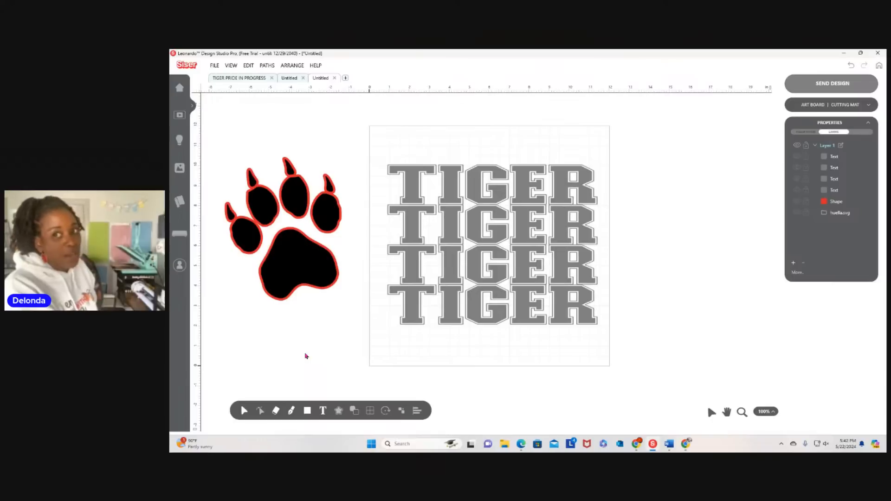
{"action": "left_click_drag", "start_coordinate": [302, 266], "coordinate": [274, 368]}
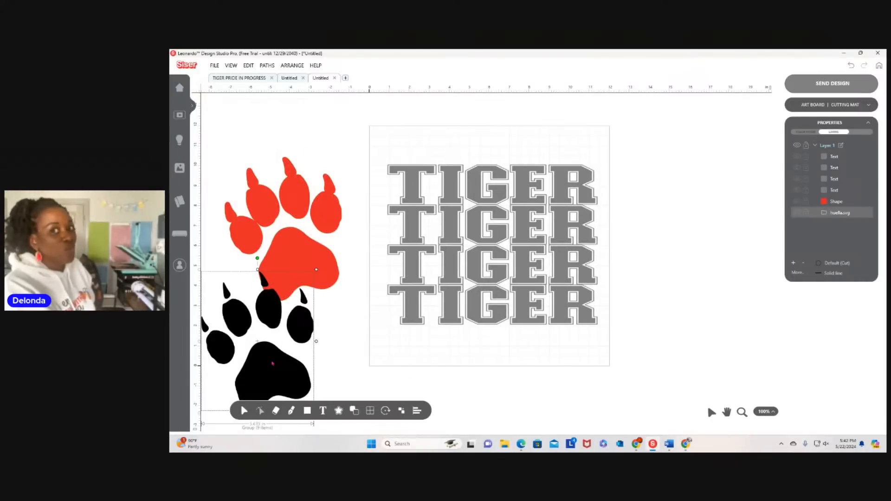
{"action": "left_click", "coordinate": [851, 66]}
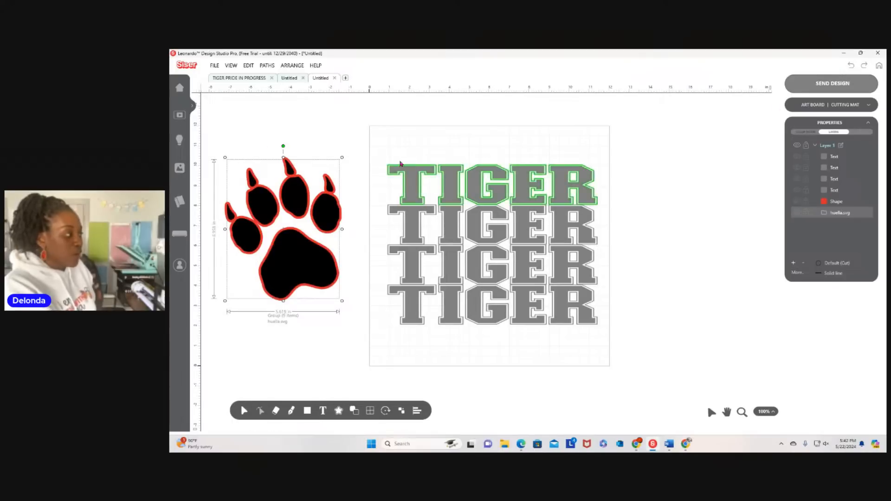
Select the red contour together with the black paw print and apply Stamp (keep) to cut the paw out of the contour.
{"action": "left_click", "coordinate": [232, 124]}
{"action": "left_click_drag", "start_coordinate": [216, 130], "coordinate": [340, 317]}
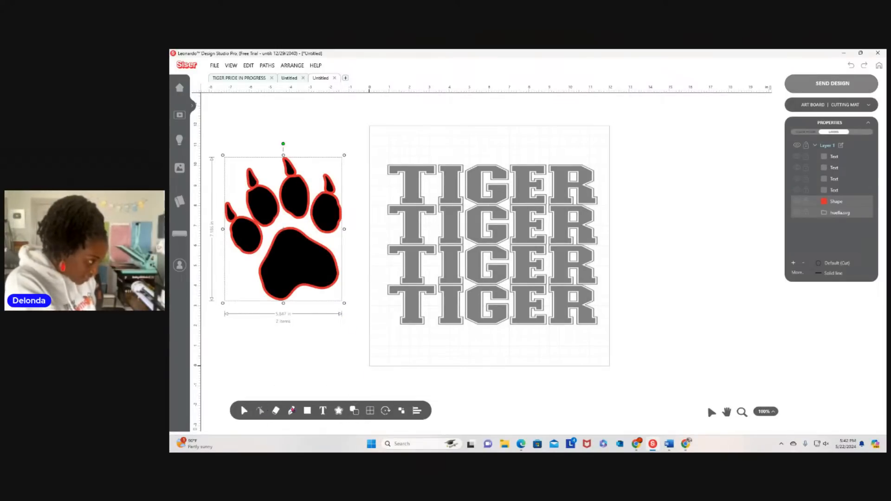
{"action": "mouse_move", "coordinate": [361, 414]}
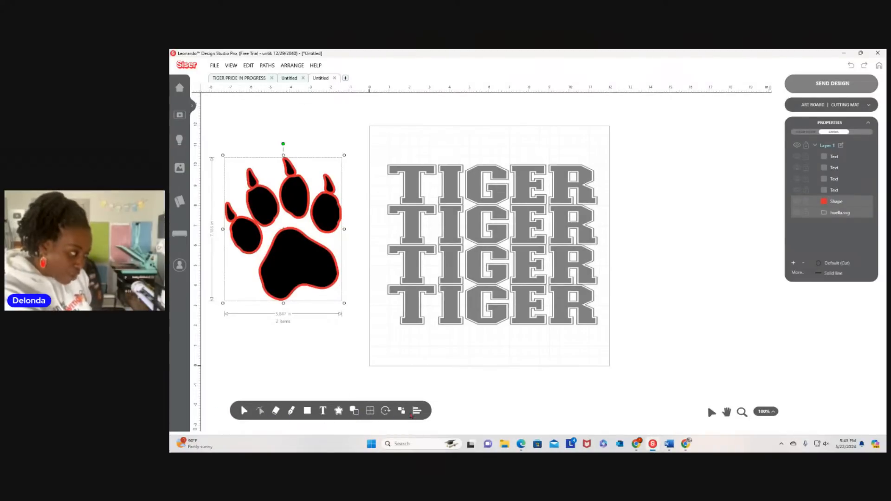
{"action": "mouse_move", "coordinate": [244, 418]}
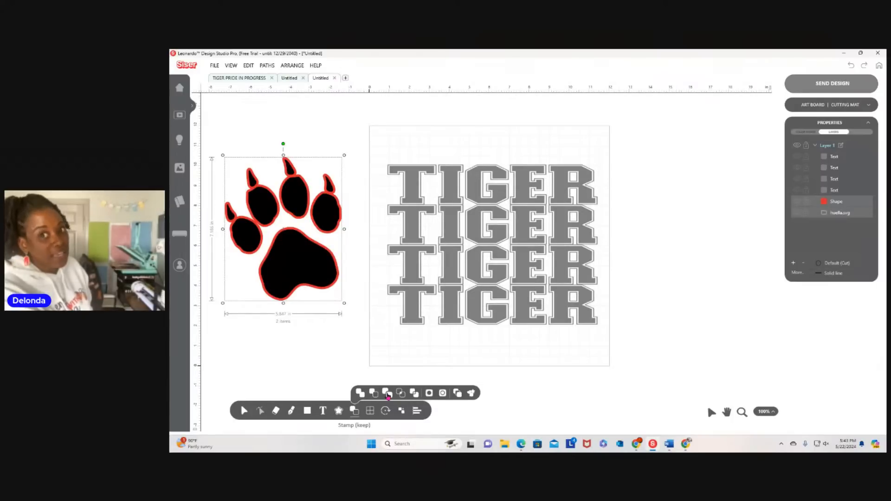
{"action": "left_click", "coordinate": [388, 394]}
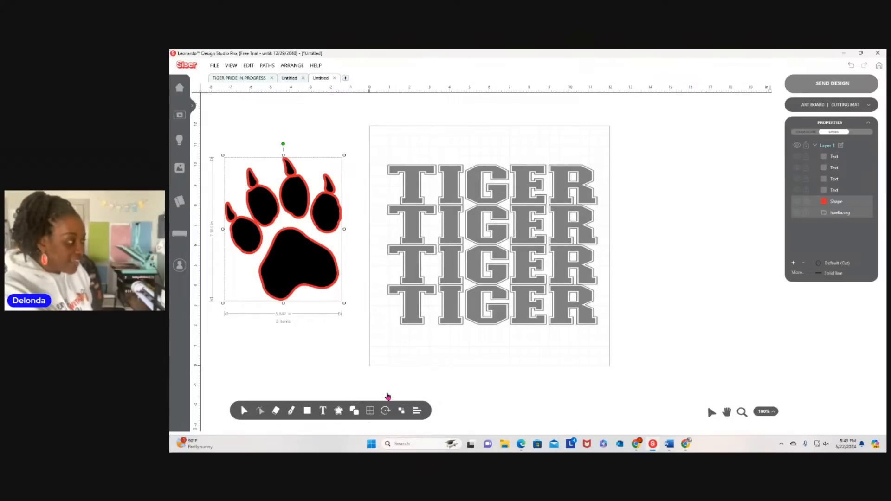
Pull the black paw off the stamped red outline to inspect the cut-out, and undo that move.
{"action": "left_click", "coordinate": [269, 361]}
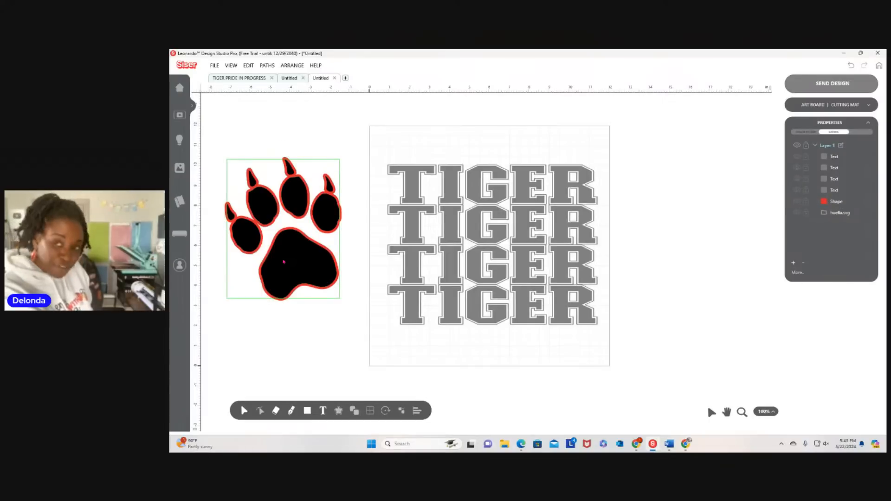
{"action": "left_click_drag", "start_coordinate": [284, 262], "coordinate": [267, 368]}
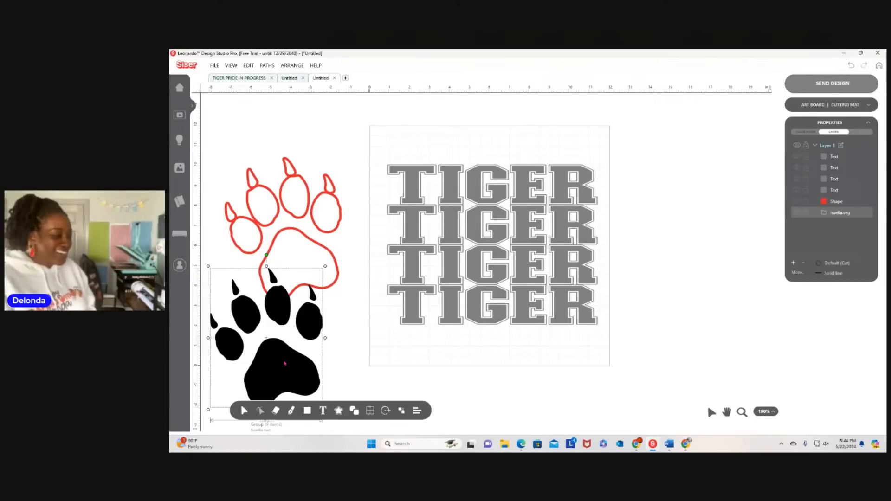
{"action": "left_click", "coordinate": [851, 65]}
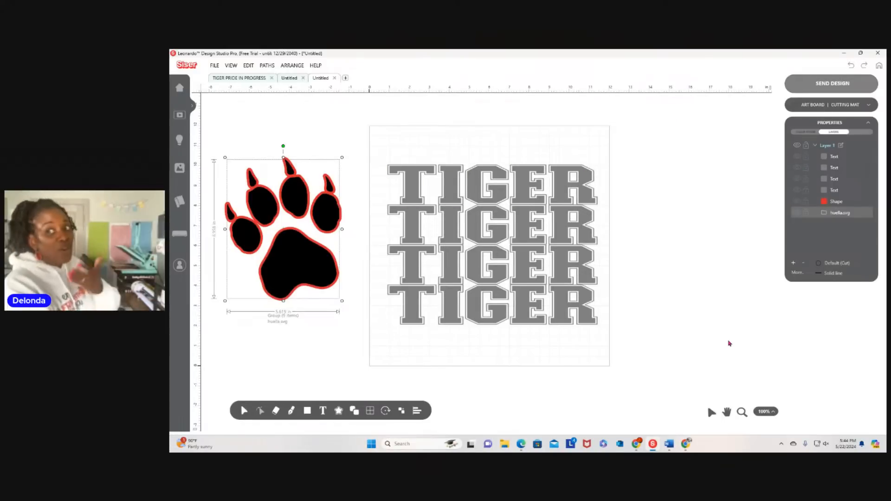
Add a copy of the paw print with its red outline and place the copy on the empty area right of the artboard.
{"action": "left_click", "coordinate": [733, 324]}
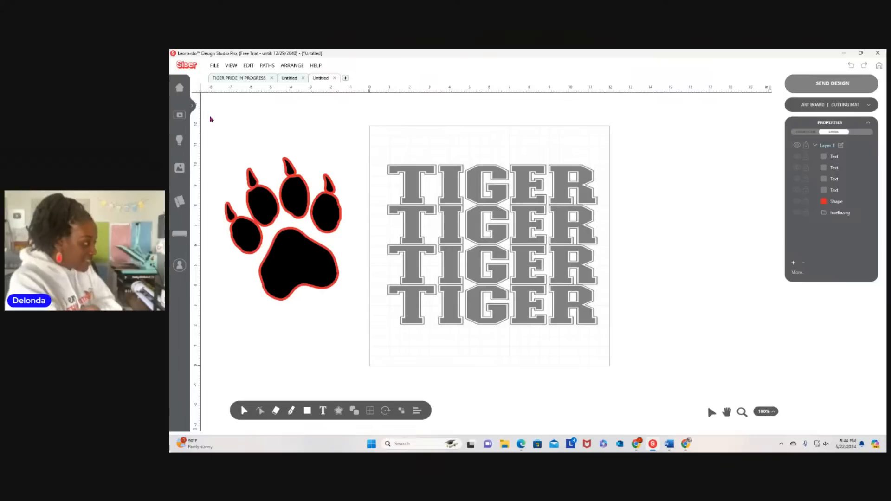
{"action": "left_click_drag", "start_coordinate": [209, 115], "coordinate": [285, 228]}
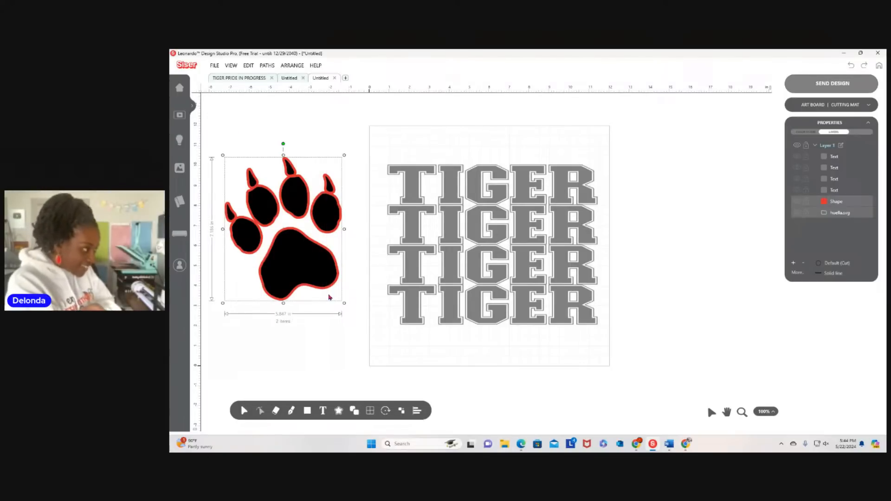
{"action": "right_click", "coordinate": [285, 232]}
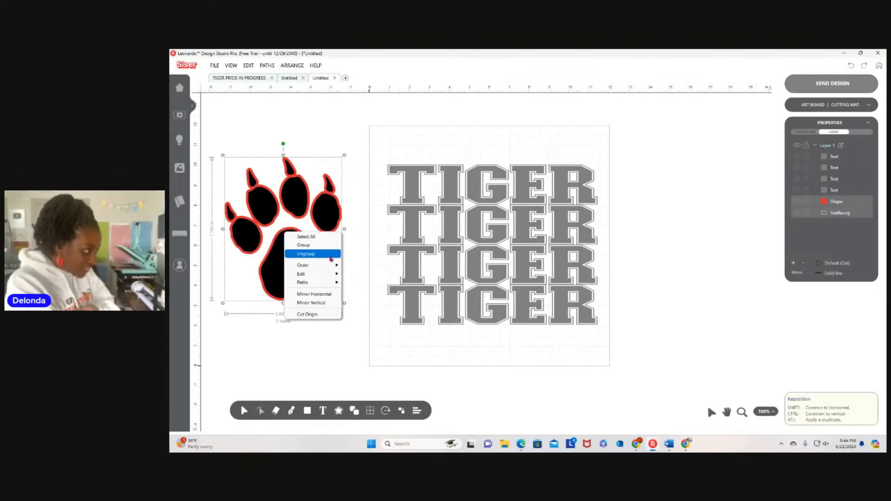
{"action": "mouse_move", "coordinate": [313, 274]}
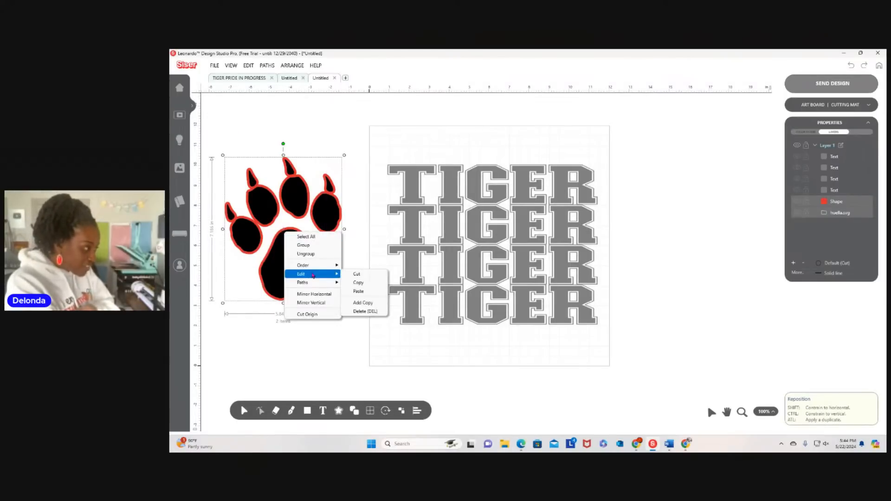
{"action": "left_click", "coordinate": [363, 302]}
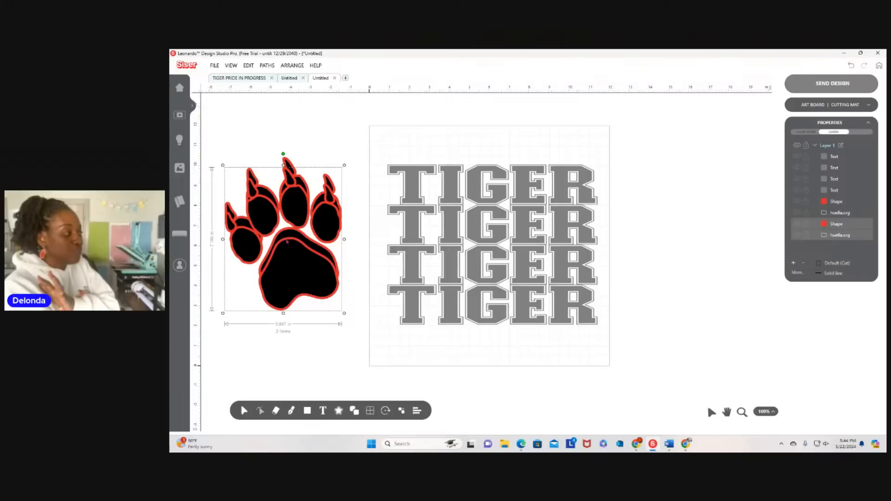
{"action": "left_click_drag", "start_coordinate": [287, 241], "coordinate": [705, 209]}
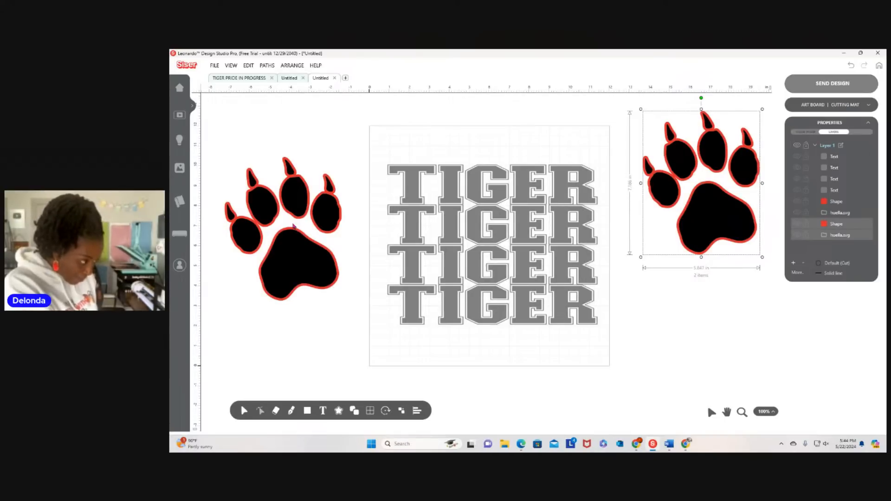
Group the four TIGER rows and shift the group slightly up and to the right on the artboard.
{"action": "left_click_drag", "start_coordinate": [378, 135], "coordinate": [600, 366]}
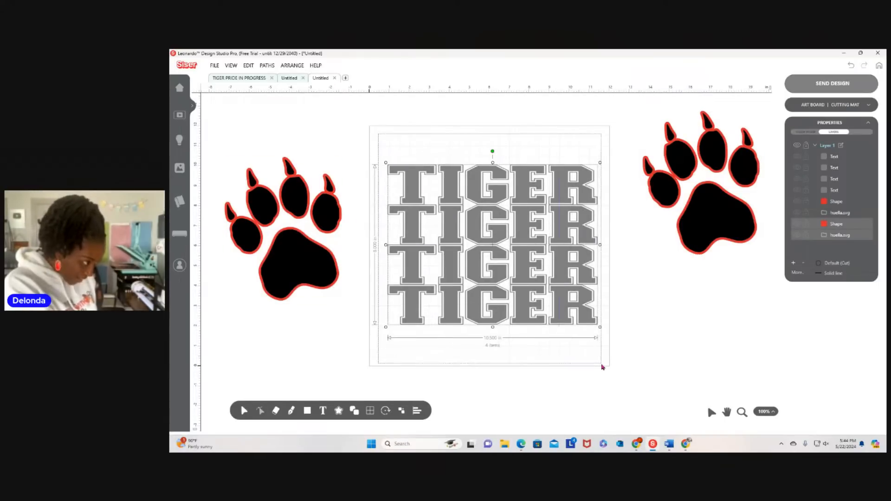
{"action": "right_click", "coordinate": [478, 269]}
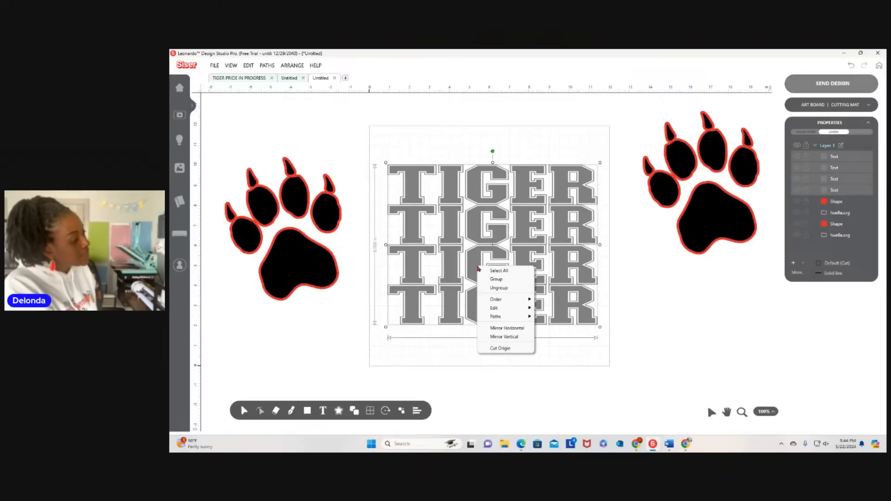
{"action": "mouse_move", "coordinate": [519, 310]}
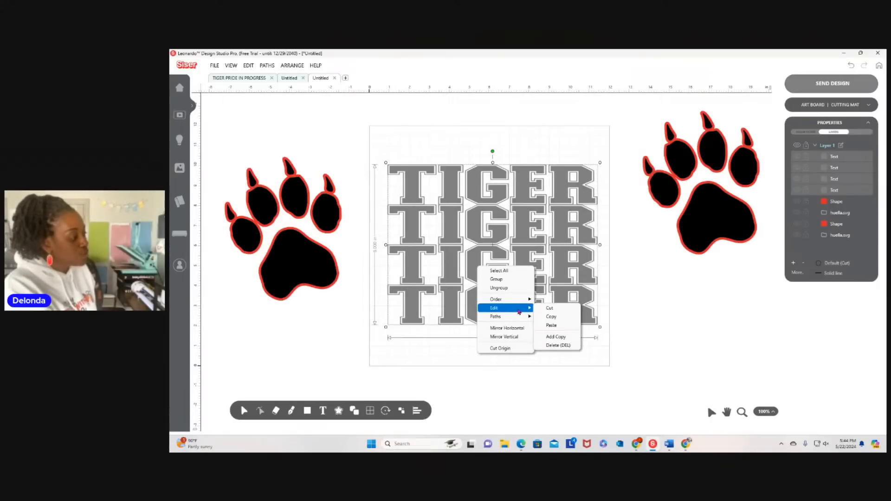
{"action": "left_click", "coordinate": [502, 280]}
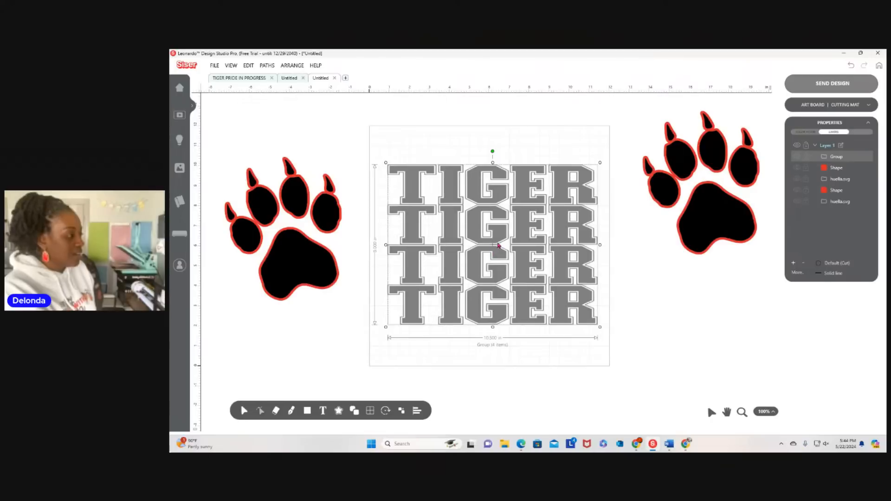
{"action": "mouse_move", "coordinate": [493, 243]}
{"action": "left_mouse_down"}
{"action": "mouse_move", "coordinate": [556, 177]}
{"action": "mouse_move", "coordinate": [453, 169]}
{"action": "mouse_move", "coordinate": [559, 258]}
{"action": "mouse_move", "coordinate": [487, 226]}
{"action": "mouse_move", "coordinate": [501, 232]}
{"action": "left_mouse_up"}
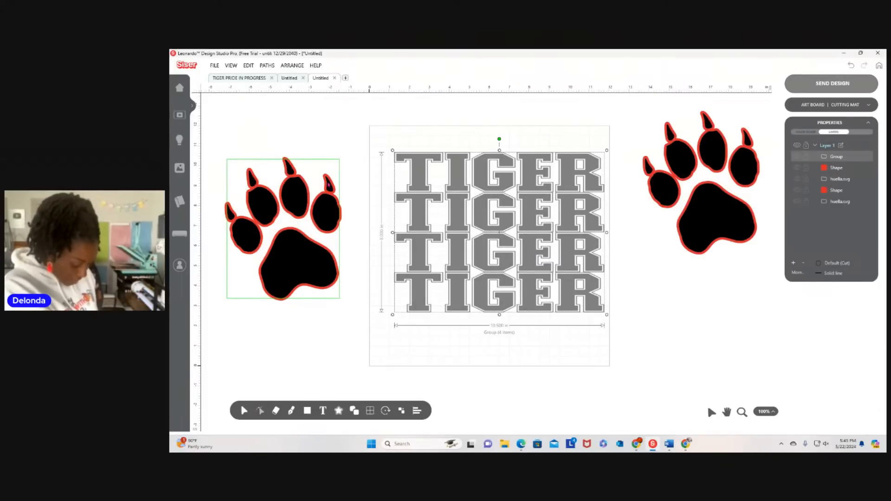
Move the original black paw below the copied paw, and place the original red outline over the middle of the TIGER rows.
{"action": "left_click_drag", "start_coordinate": [315, 226], "coordinate": [729, 328]}
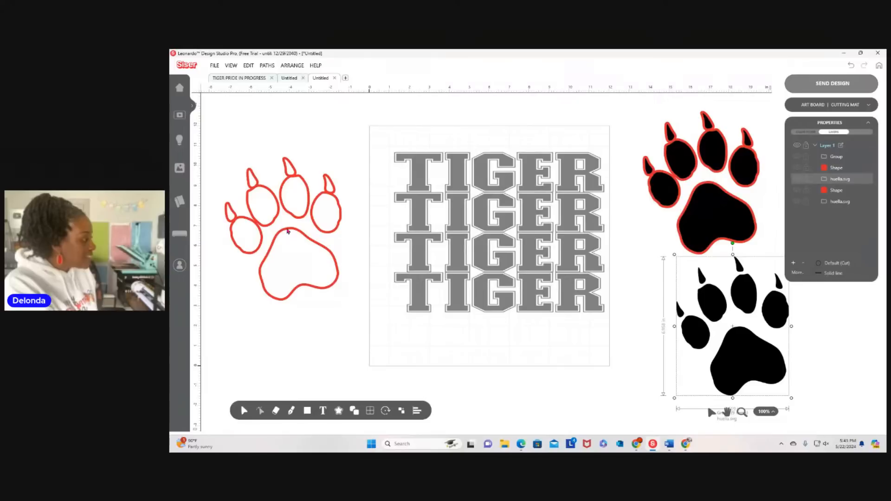
{"action": "left_click", "coordinate": [288, 233]}
{"action": "left_click_drag", "start_coordinate": [288, 233], "coordinate": [497, 236]}
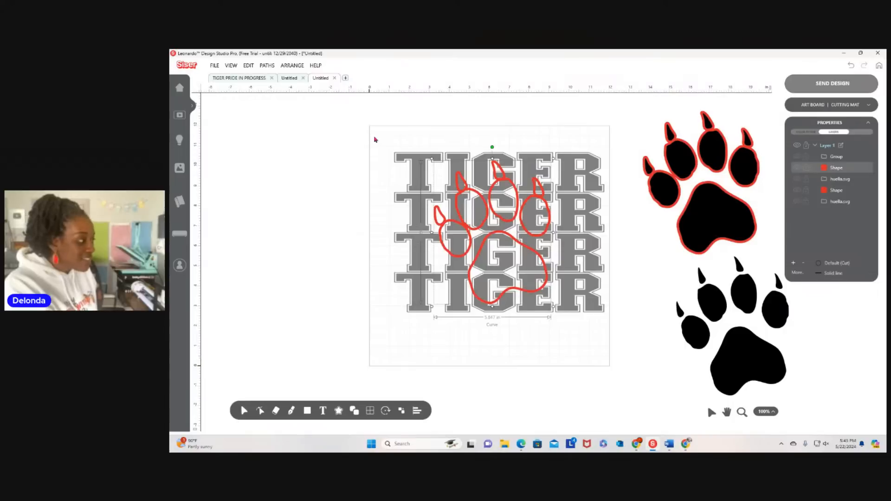
Center the red paw outline horizontally on the grouped TIGER rows and cut it out of them with Remove Front.
{"action": "left_click_drag", "start_coordinate": [374, 137], "coordinate": [611, 327]}
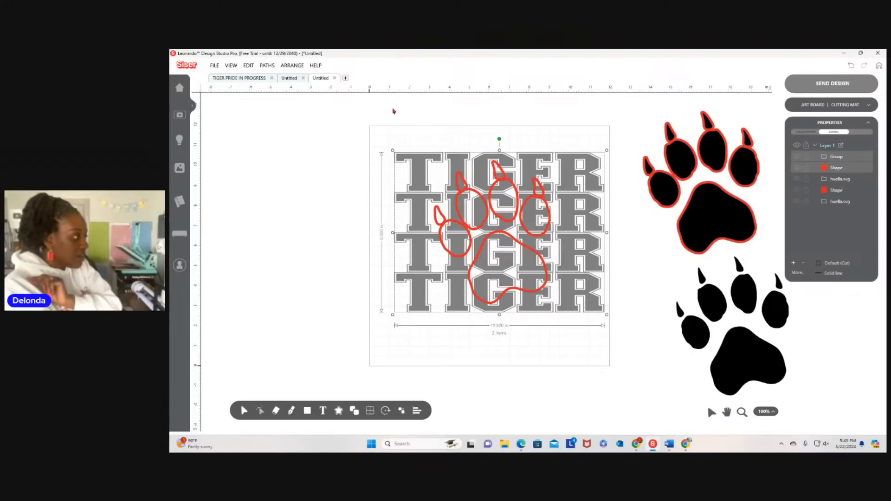
{"action": "left_click", "coordinate": [299, 65]}
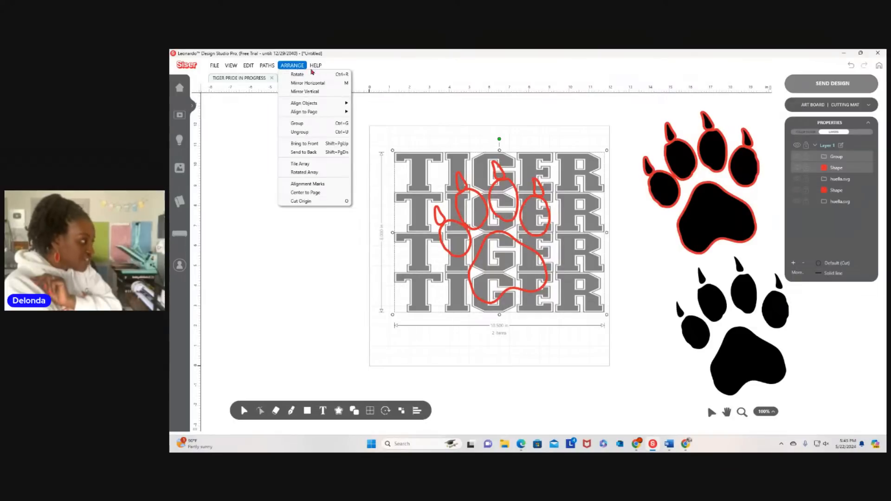
{"action": "left_click", "coordinate": [297, 68]}
{"action": "left_click", "coordinate": [298, 67]}
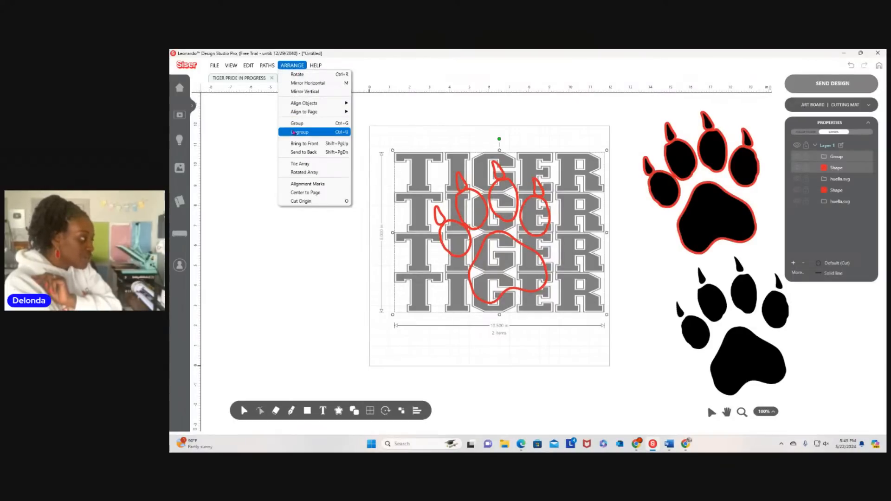
{"action": "mouse_move", "coordinate": [300, 104]}
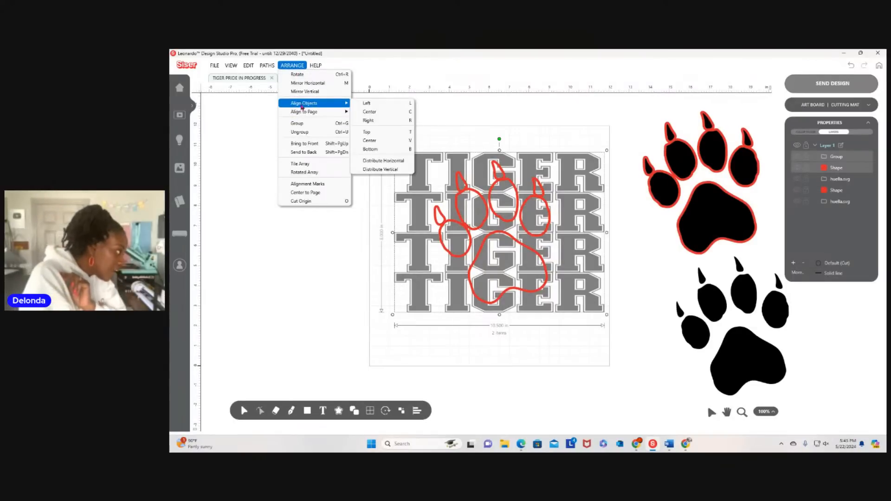
{"action": "left_click", "coordinate": [369, 113]}
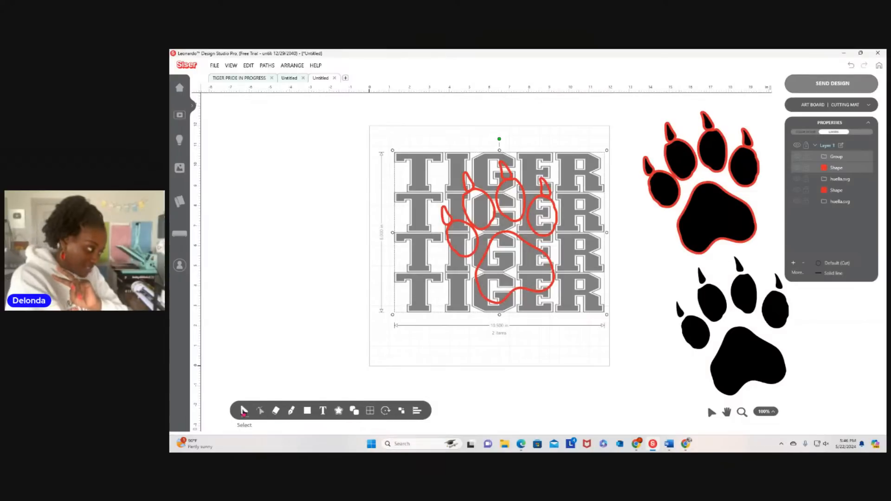
{"action": "mouse_move", "coordinate": [357, 416]}
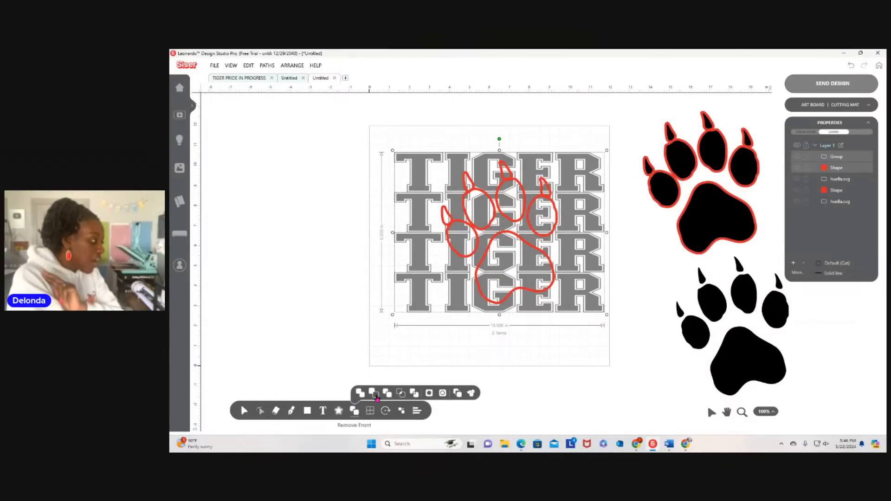
{"action": "left_click", "coordinate": [374, 393]}
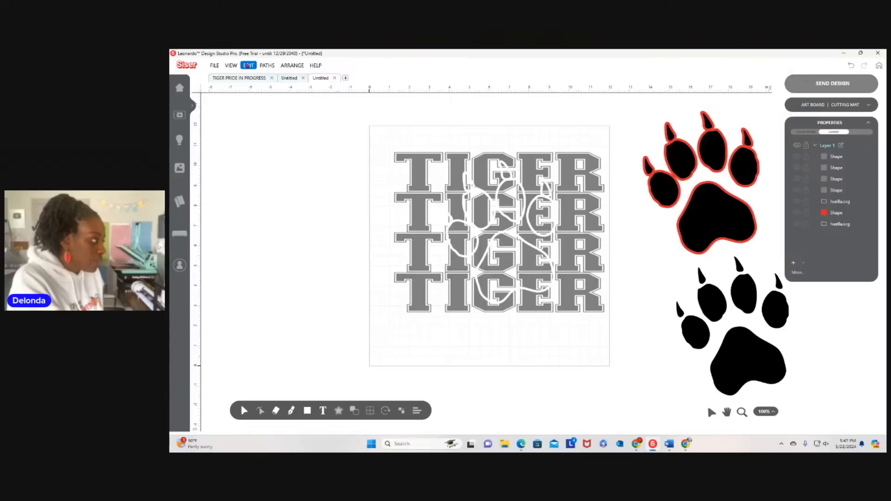
Move the upper black paw to the right, off its red outline.
{"action": "left_click", "coordinate": [231, 65]}
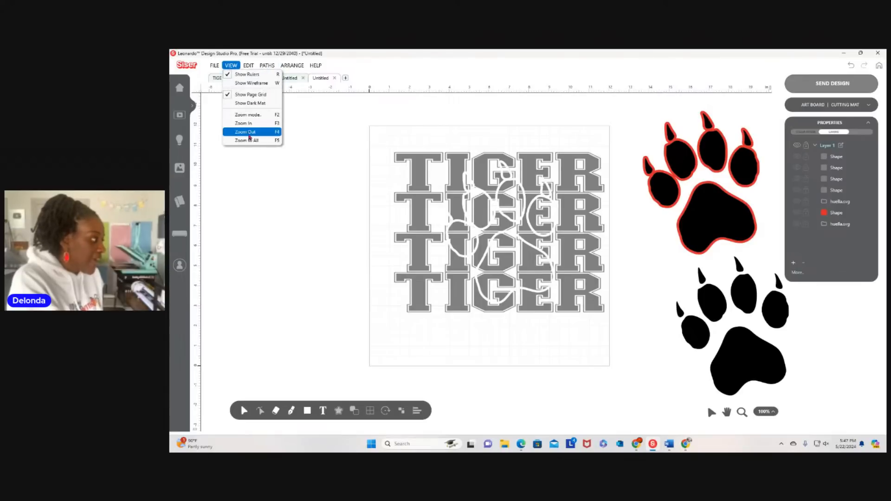
{"action": "left_click", "coordinate": [249, 138]}
{"action": "left_click_drag", "start_coordinate": [694, 218], "coordinate": [779, 198]}
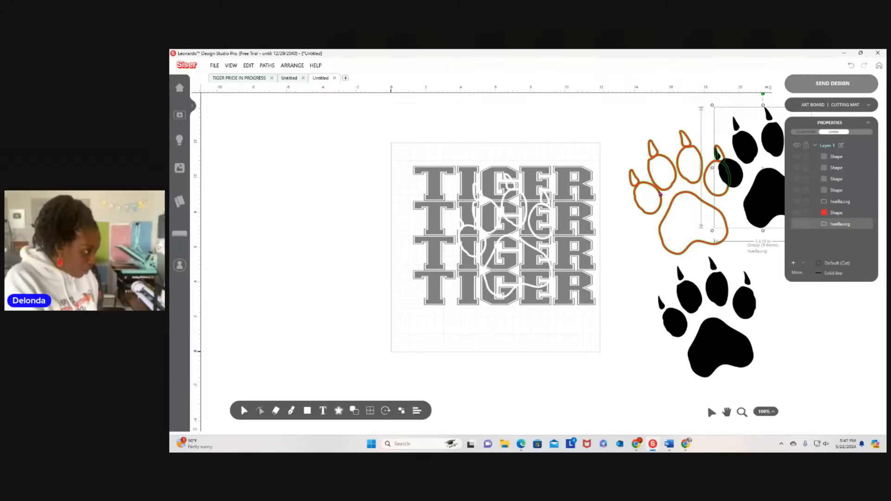
Duplicate the four cut TIGER rows and place the copy on the empty area left of the artboard.
{"action": "left_click_drag", "start_coordinate": [389, 151], "coordinate": [602, 336]}
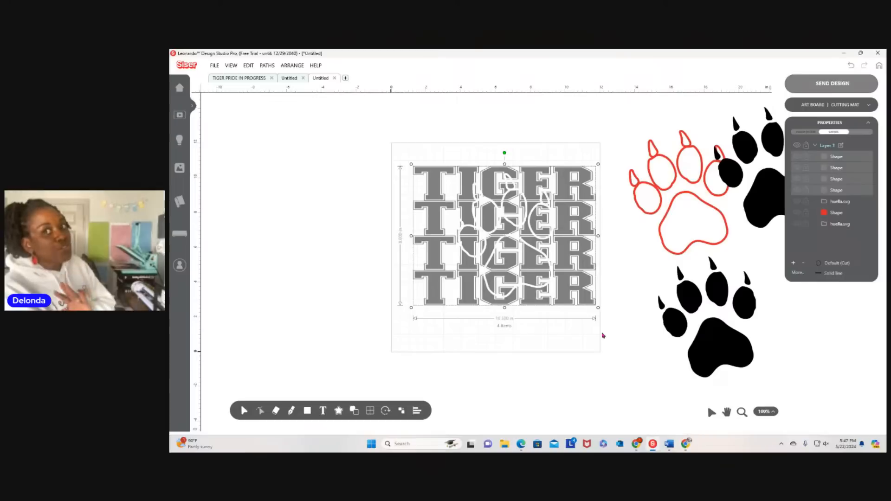
{"action": "right_click", "coordinate": [503, 237]}
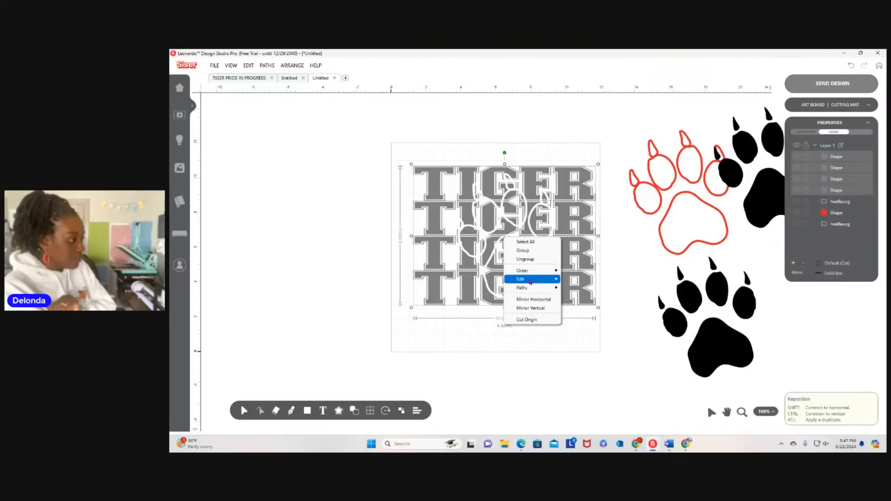
{"action": "mouse_move", "coordinate": [530, 281]}
{"action": "left_click", "coordinate": [579, 308]}
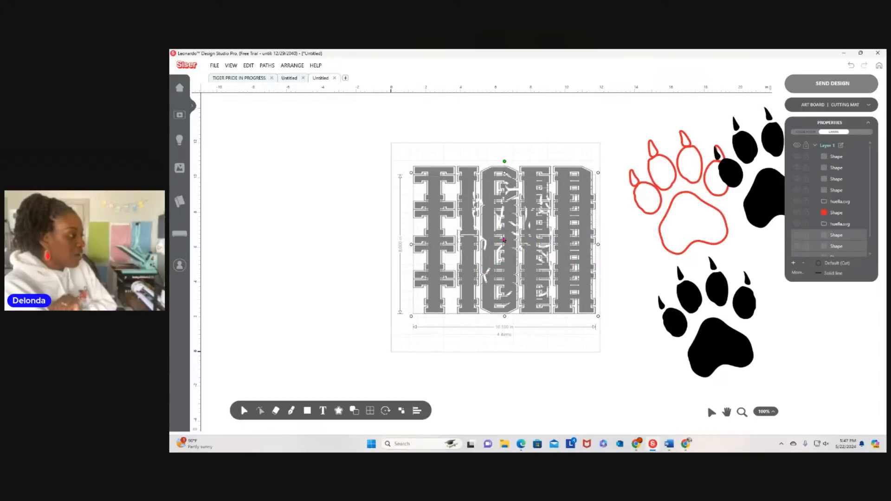
{"action": "left_click_drag", "start_coordinate": [502, 249], "coordinate": [256, 221]}
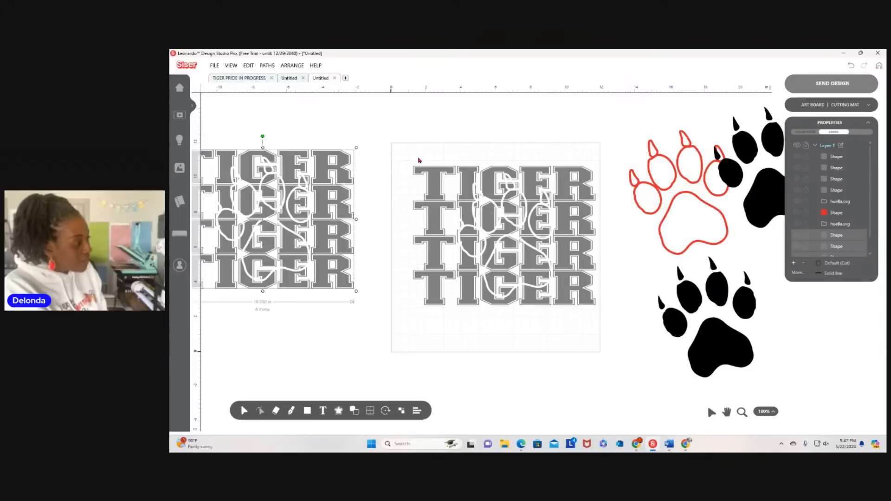
Examine the paw outline cut through the TIGER rows on the artboard up close.
{"action": "left_click", "coordinate": [235, 65]}
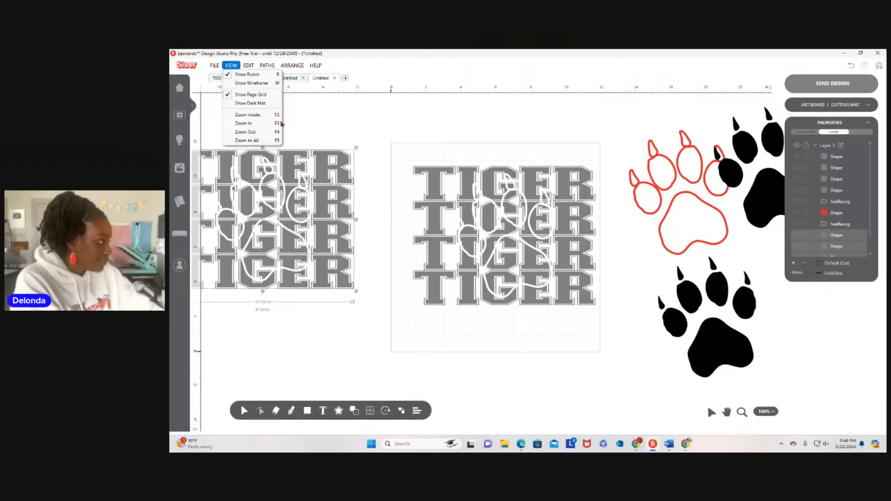
{"action": "left_click", "coordinate": [265, 126]}
{"action": "left_click", "coordinate": [231, 65]}
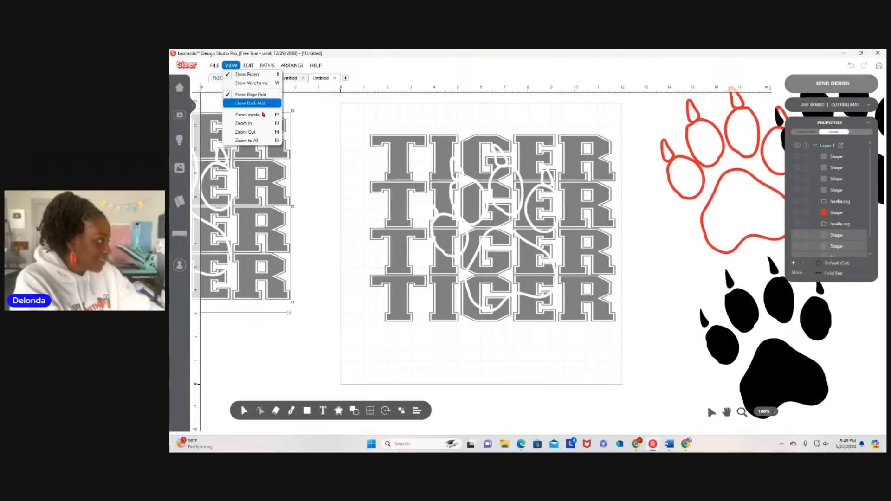
{"action": "left_click", "coordinate": [253, 125]}
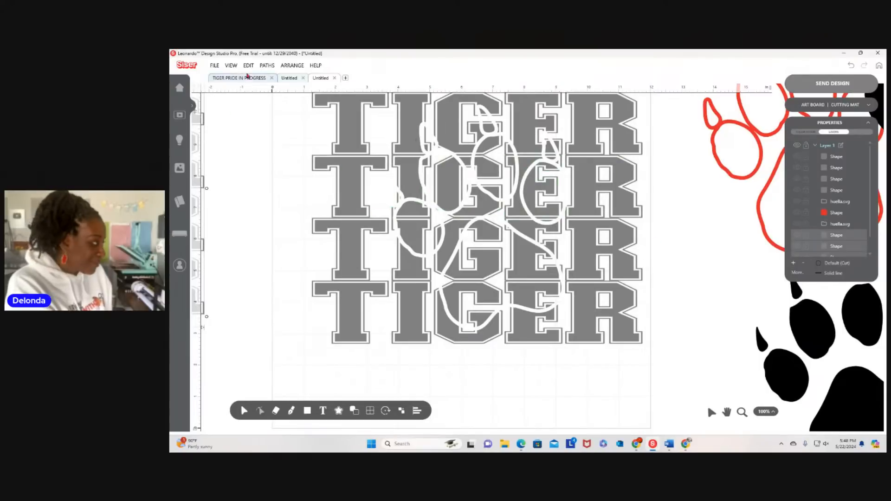
{"action": "left_click", "coordinate": [231, 66]}
{"action": "left_click", "coordinate": [244, 124]}
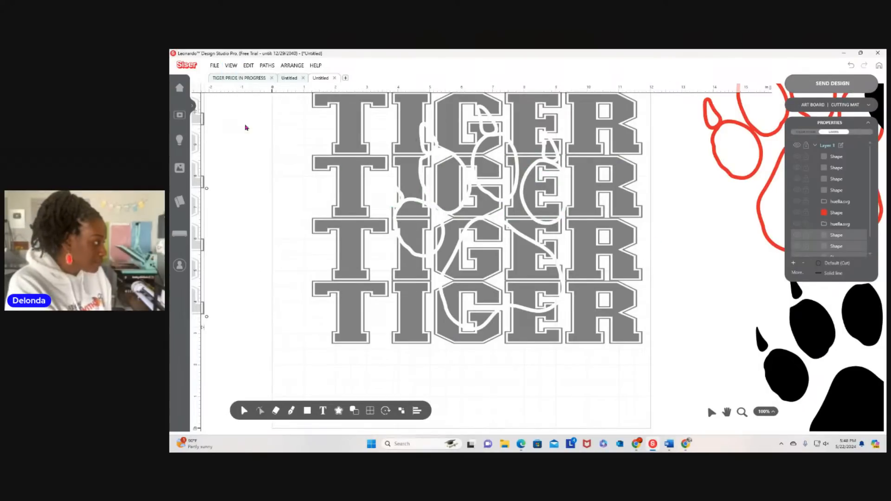
{"action": "scroll", "coordinate": [720, 259], "scroll_direction": "up", "scroll_amount": 1}
{"action": "scroll", "coordinate": [720, 259], "scroll_direction": "up", "scroll_amount": 1}
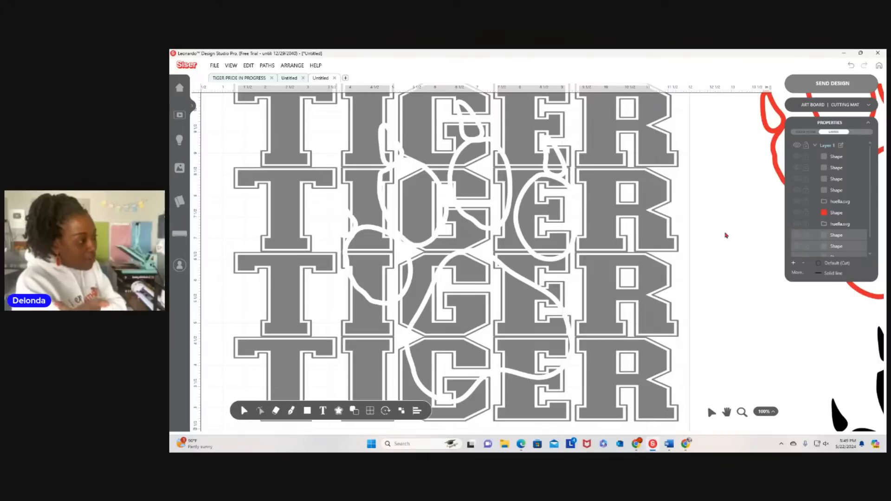
{"action": "scroll", "coordinate": [733, 243], "scroll_direction": "down", "scroll_amount": 2}
{"action": "scroll", "coordinate": [734, 244], "scroll_direction": "up", "scroll_amount": 2}
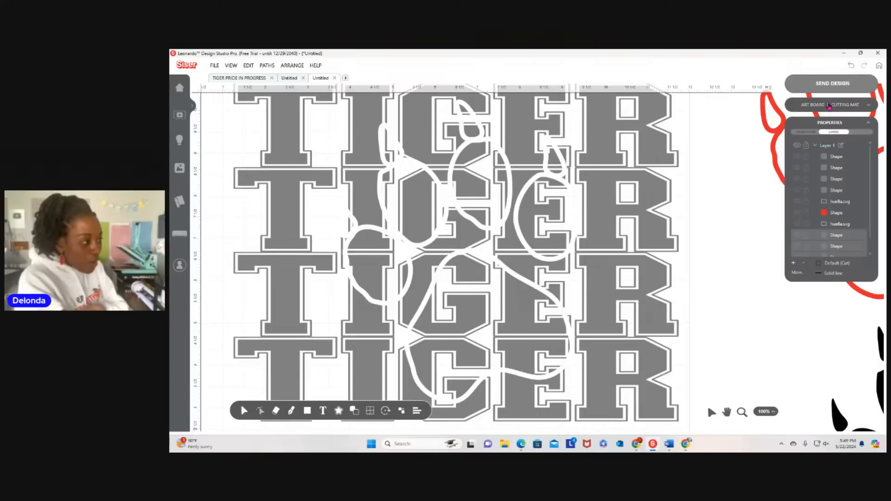
Turn on the dark background for the artboard and change the fill of its four TIGER rows to White.
{"action": "left_click", "coordinate": [830, 104]}
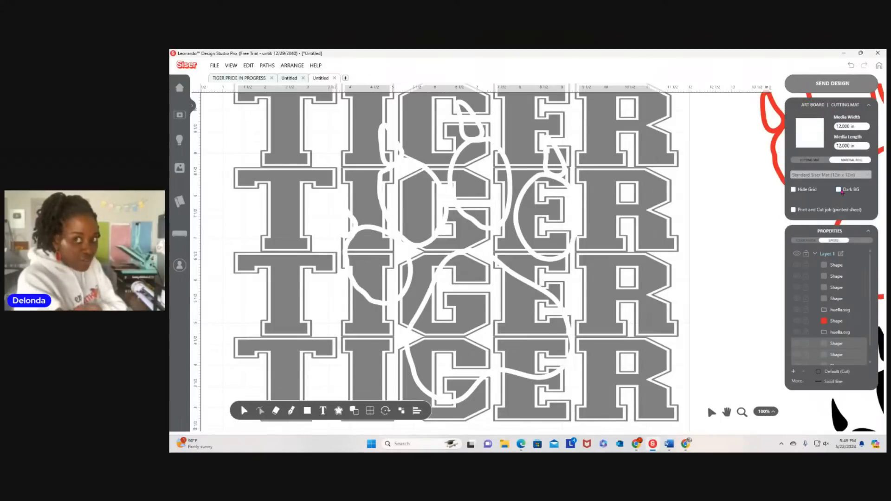
{"action": "left_click", "coordinate": [838, 190]}
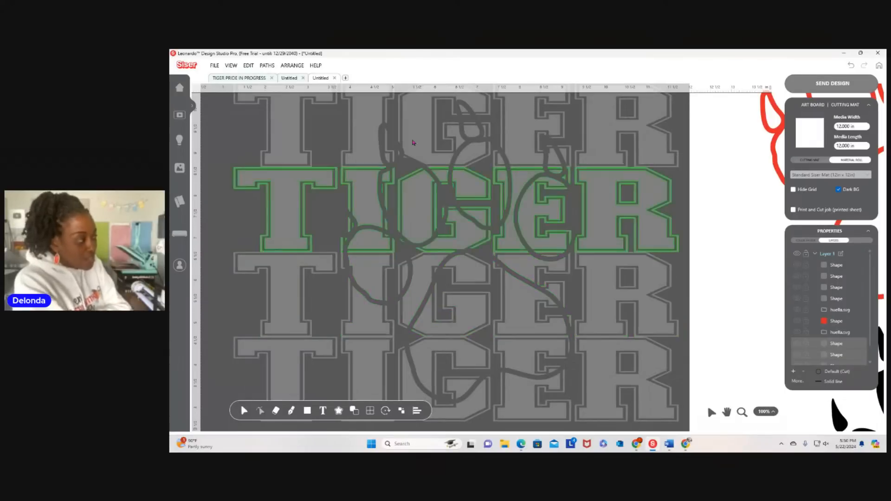
{"action": "left_click", "coordinate": [227, 66]}
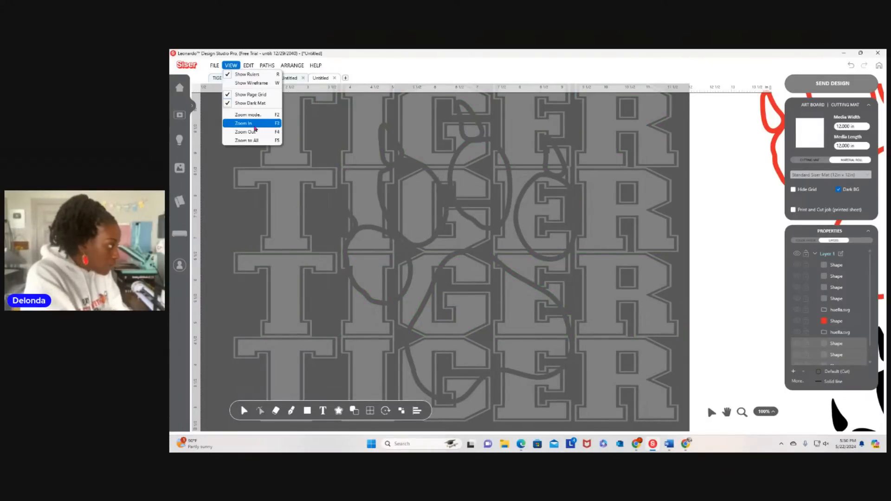
{"action": "left_click", "coordinate": [268, 136]}
{"action": "left_click_drag", "start_coordinate": [270, 154], "coordinate": [674, 411]}
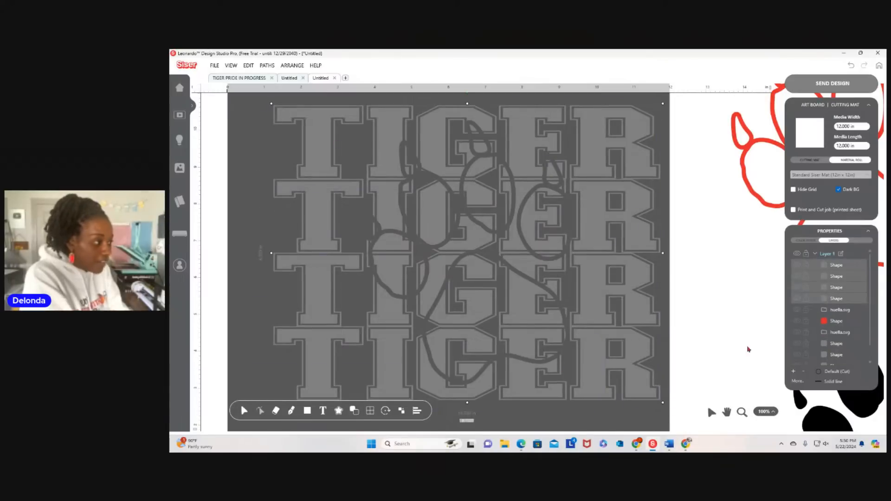
{"action": "left_click", "coordinate": [805, 240]}
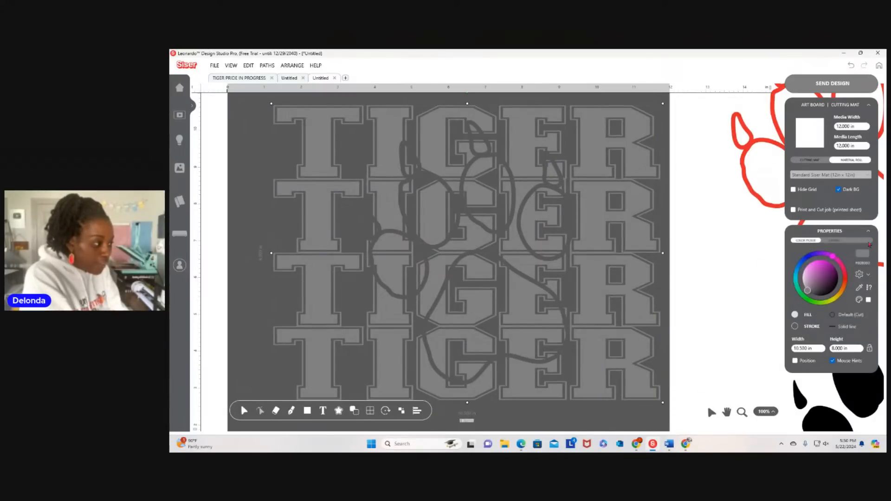
{"action": "left_click", "coordinate": [862, 253]}
{"action": "left_click", "coordinate": [616, 285]}
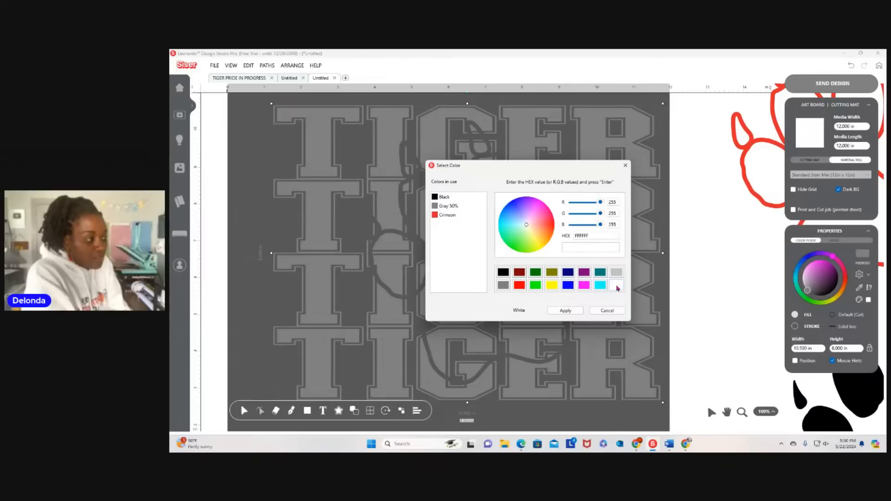
{"action": "left_click", "coordinate": [565, 311]}
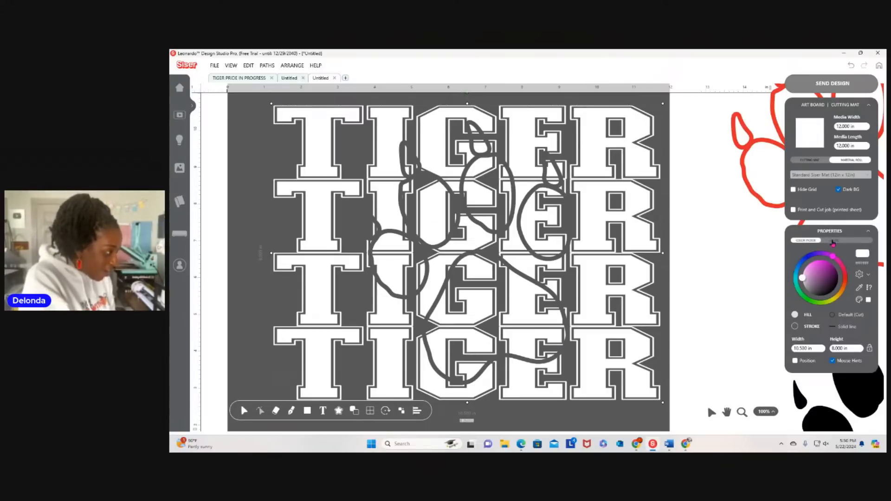
Split the four white TIGER rows into separate shapes with Ungroup Paths, and clear the selection.
{"action": "left_click", "coordinate": [831, 241]}
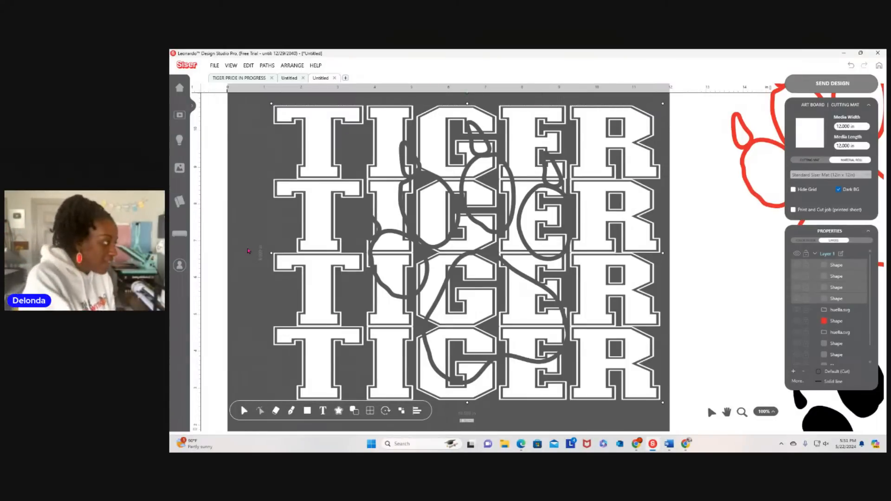
{"action": "right_click", "coordinate": [461, 231]}
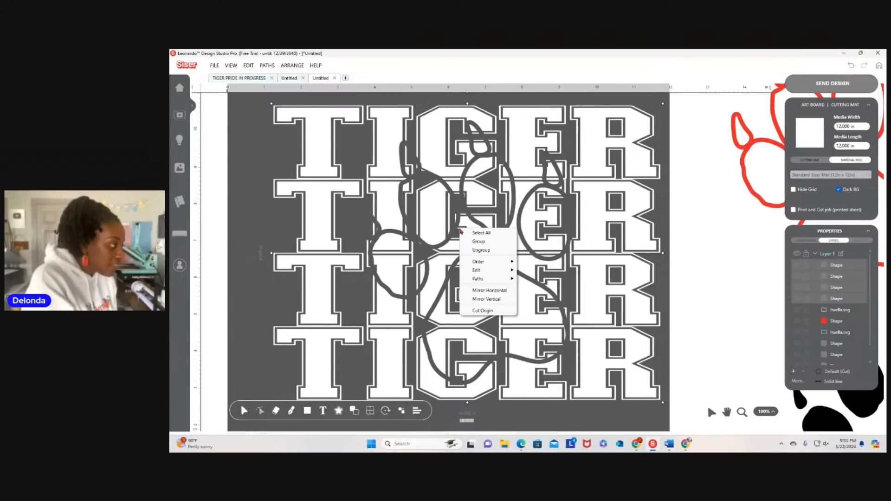
{"action": "mouse_move", "coordinate": [485, 280]}
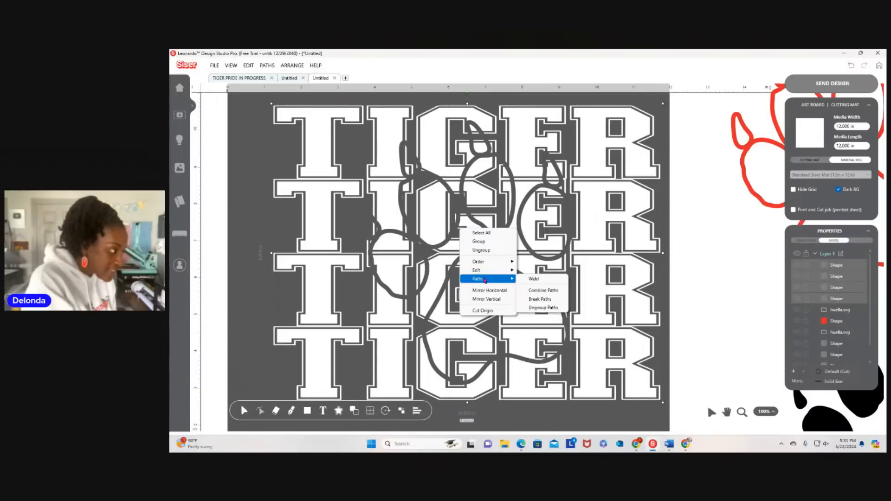
{"action": "left_click", "coordinate": [539, 308]}
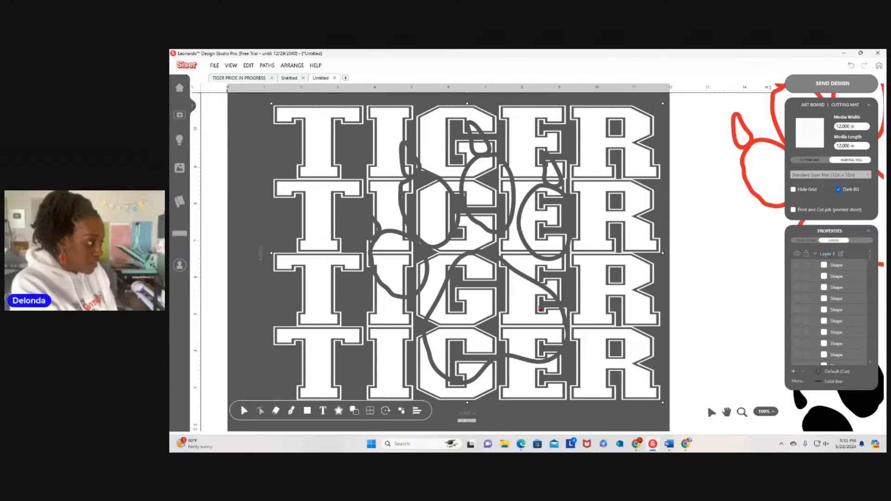
{"action": "left_click", "coordinate": [707, 278]}
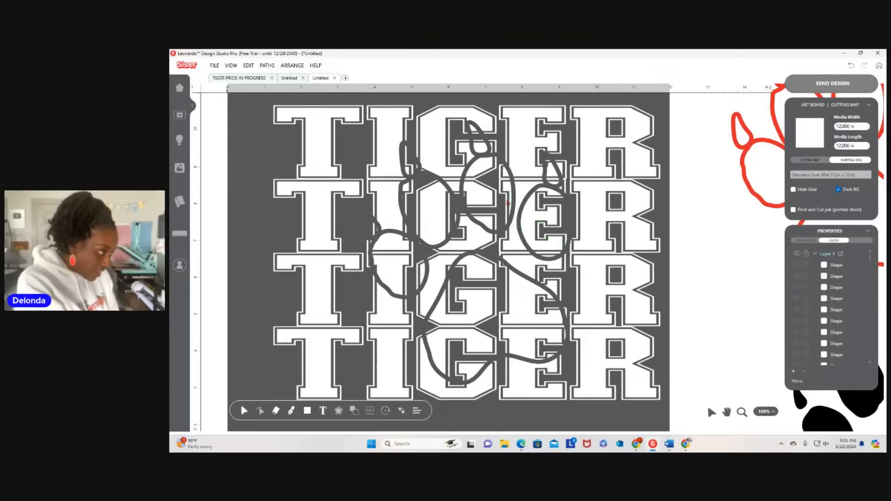
Delete the white letter pieces of the second and third TIGER rows inside the paw's two leftmost toes.
{"action": "left_click", "coordinate": [436, 214]}
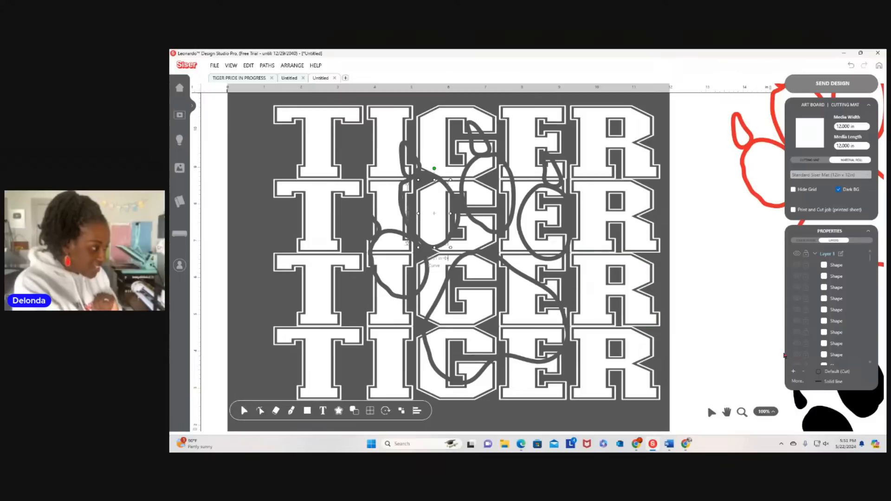
{"action": "key", "text": "Delete"}
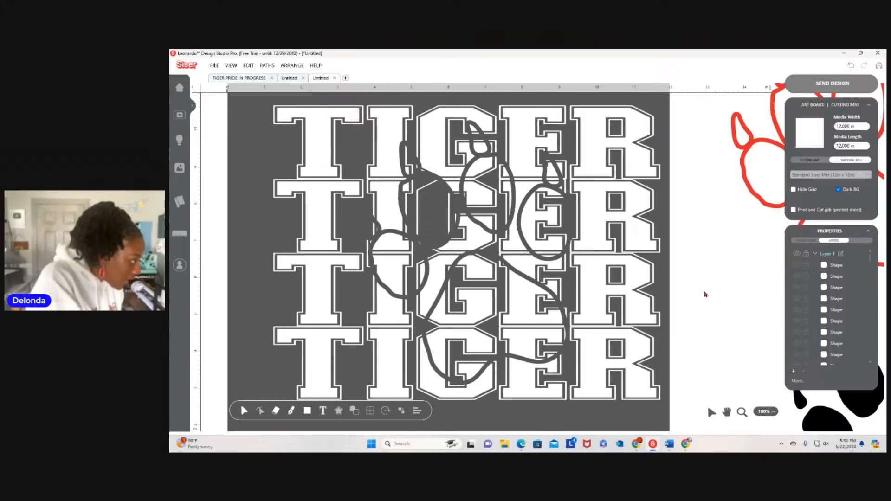
{"action": "left_click", "coordinate": [391, 275]}
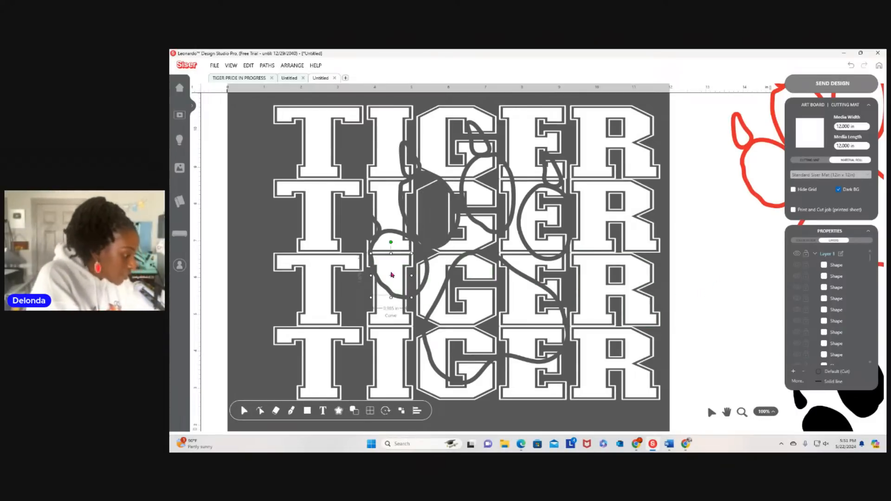
{"action": "key", "text": "Delete"}
{"action": "left_click", "coordinate": [393, 242]}
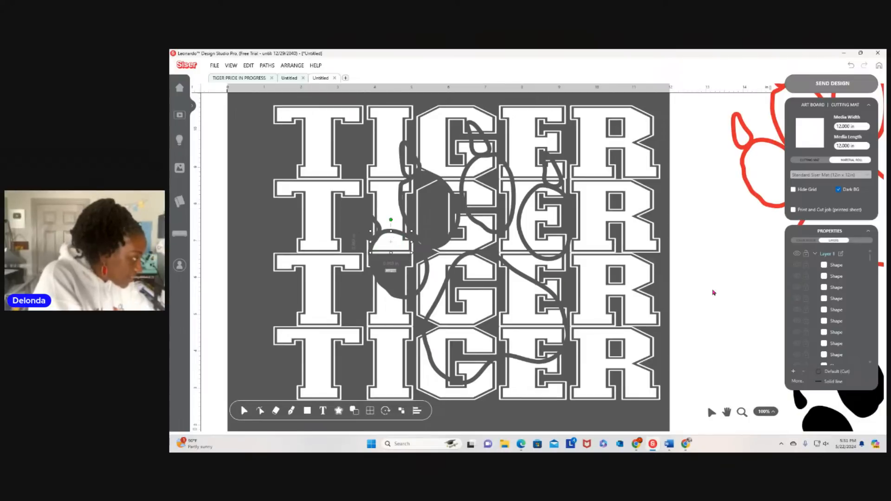
{"action": "key", "text": "Delete"}
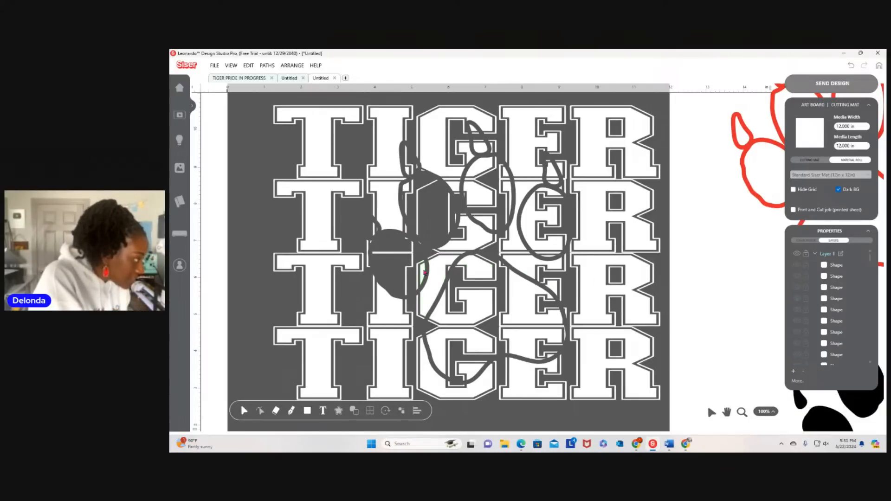
{"action": "left_click", "coordinate": [422, 274]}
{"action": "key", "text": "Delete"}
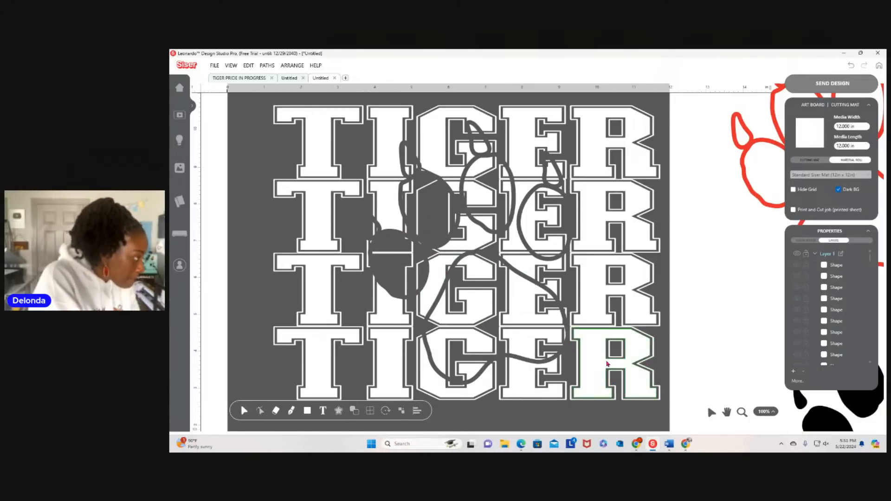
Delete the white G and E pieces of the third and fourth TIGER rows inside the paw's main pad.
{"action": "left_click", "coordinate": [480, 271]}
{"action": "key", "text": "Delete"}
{"action": "left_click", "coordinate": [474, 303]}
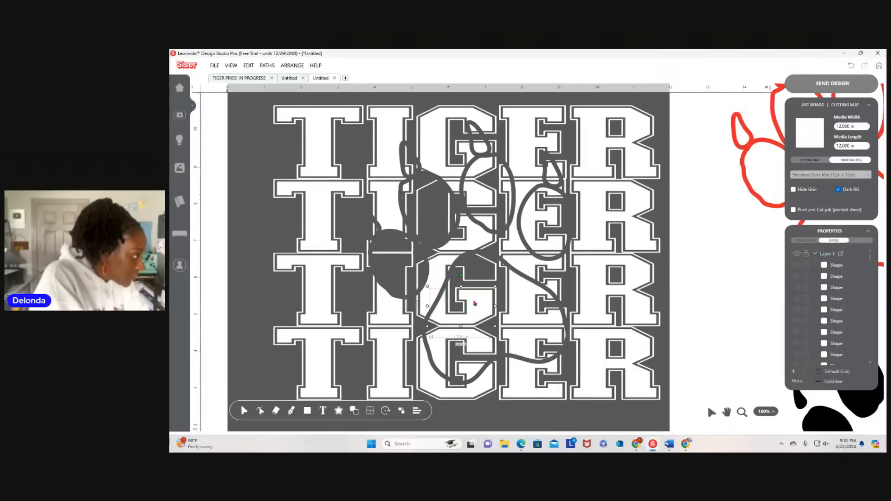
{"action": "key", "text": "Delete"}
{"action": "left_click", "coordinate": [438, 342]}
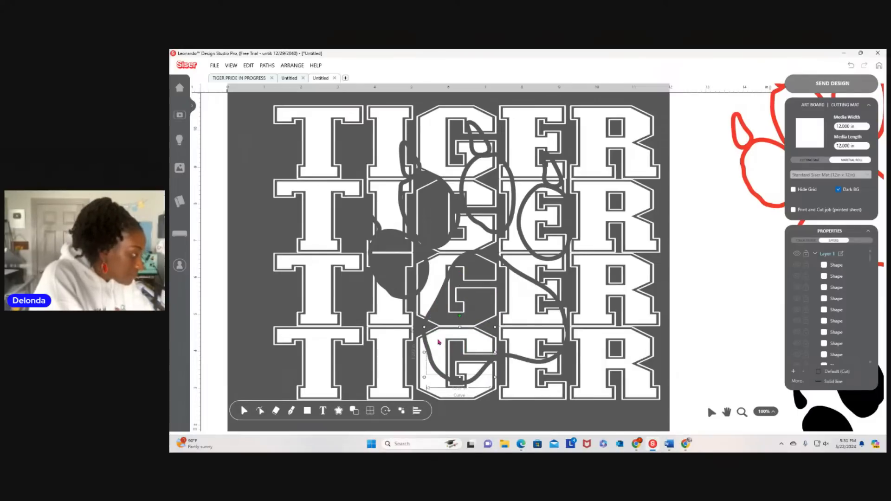
{"action": "key", "text": "Delete"}
{"action": "left_click", "coordinate": [471, 370]}
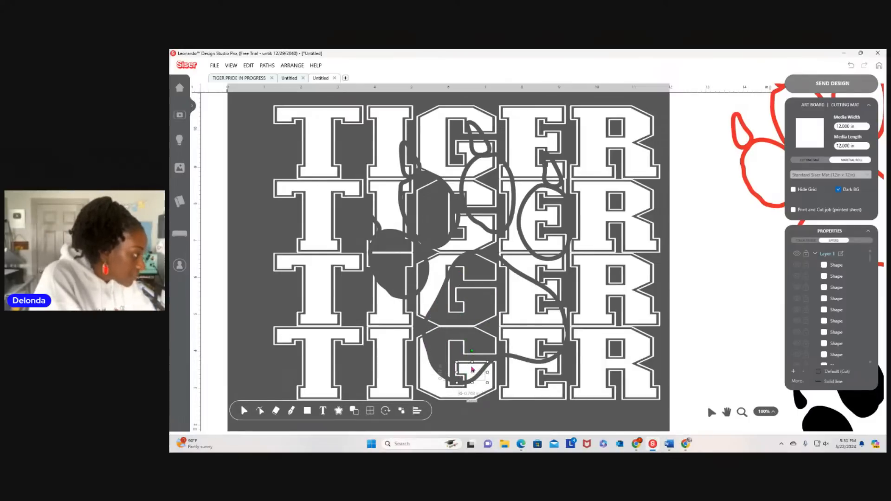
{"action": "key", "text": "Delete"}
{"action": "left_click", "coordinate": [515, 310]}
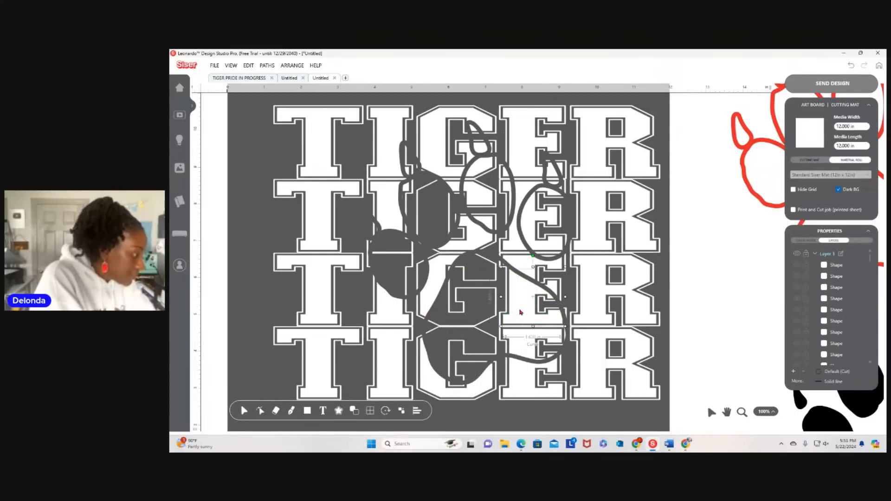
{"action": "key", "text": "Delete"}
{"action": "left_click", "coordinate": [515, 343]}
{"action": "key", "text": "Delete"}
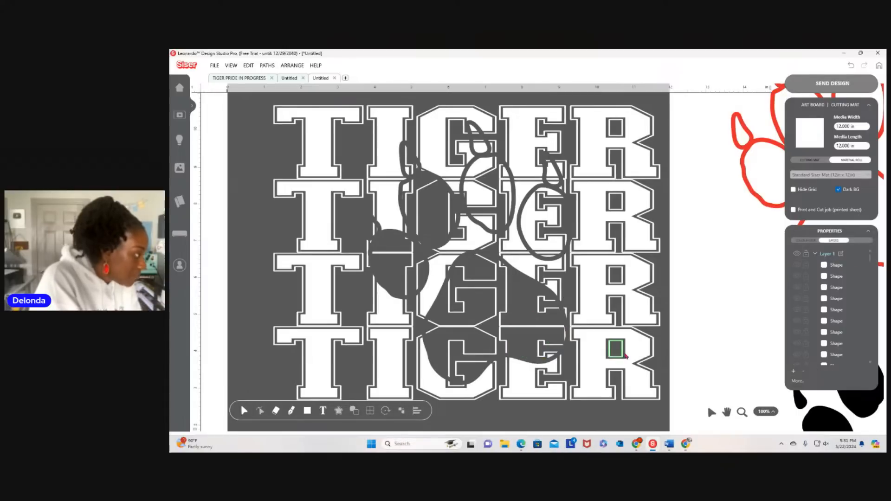
Delete the E pieces inside the rightmost toe and its claw, and the G piece inside the toe beside it.
{"action": "left_click", "coordinate": [528, 225]}
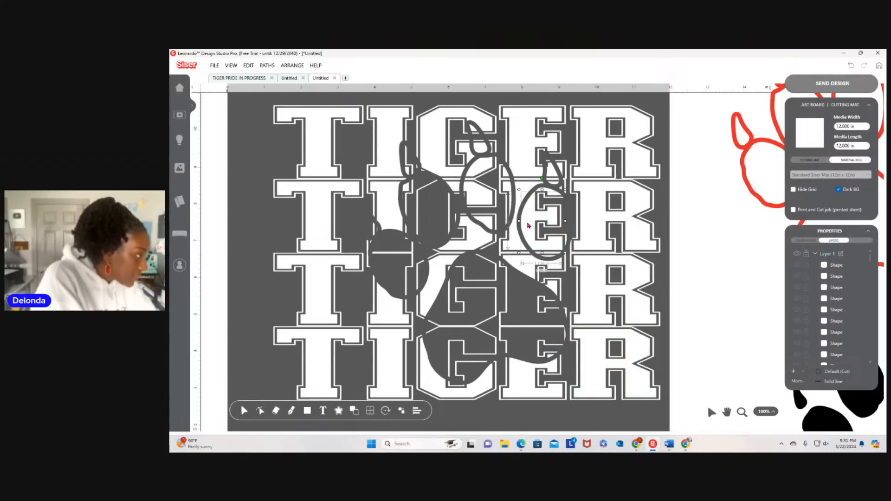
{"action": "key", "text": "Delete"}
{"action": "left_click", "coordinate": [551, 172]}
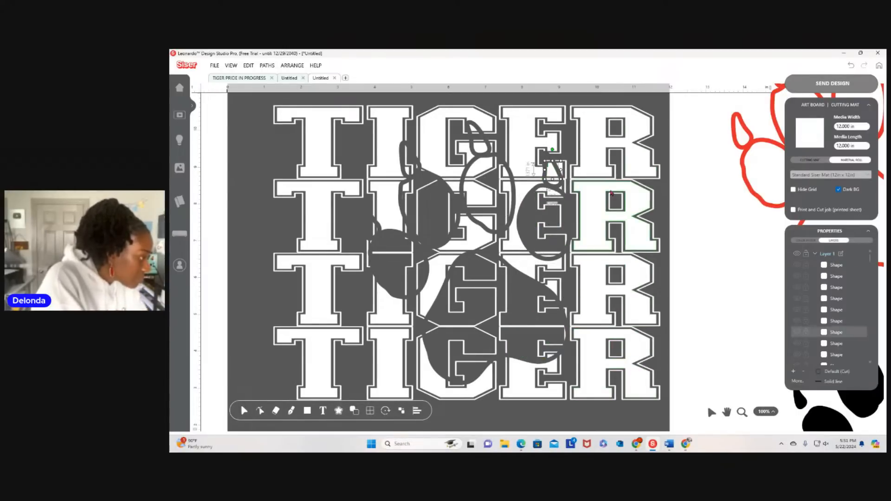
{"action": "key", "text": "Delete"}
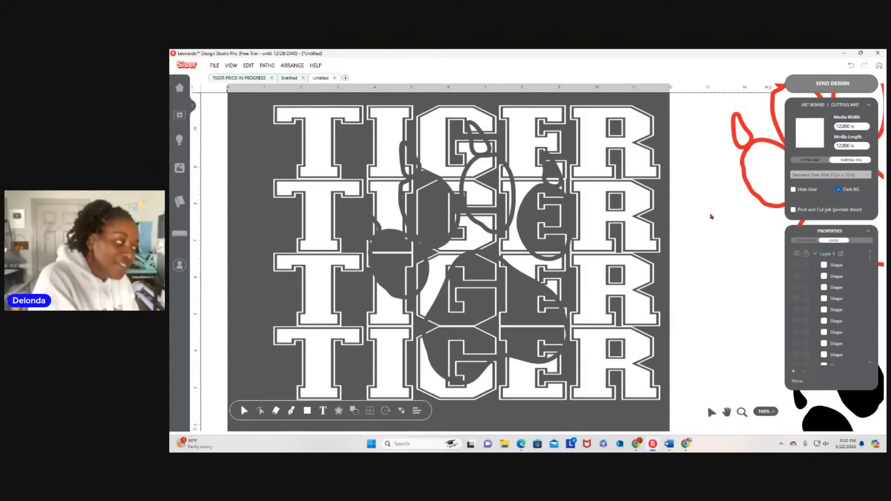
{"action": "left_click", "coordinate": [486, 222]}
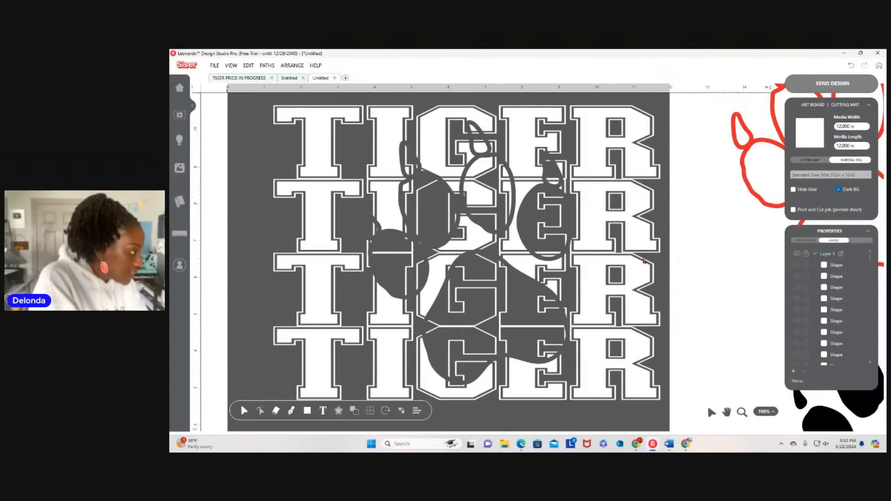
{"action": "key", "text": "Delete"}
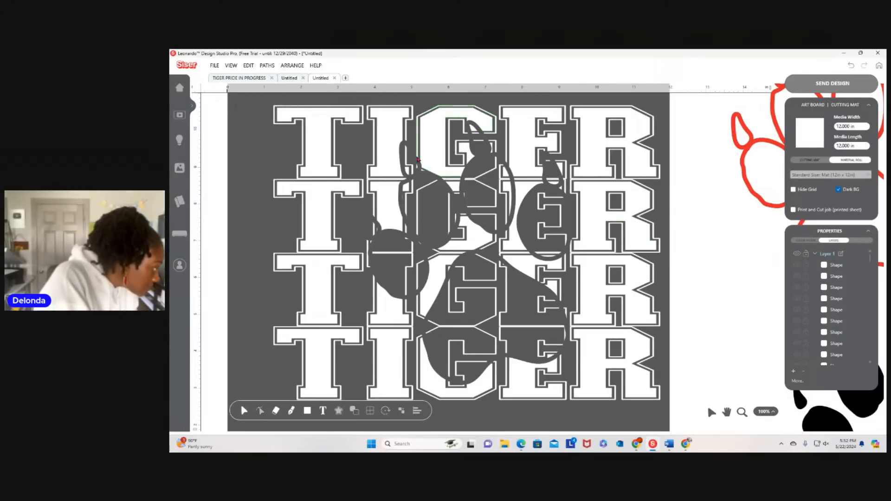
Delete the small leftover letter slivers around the second toe's claw, the rightmost toe and its claw, and the main pad's lower right edge.
{"action": "left_click", "coordinate": [409, 169]}
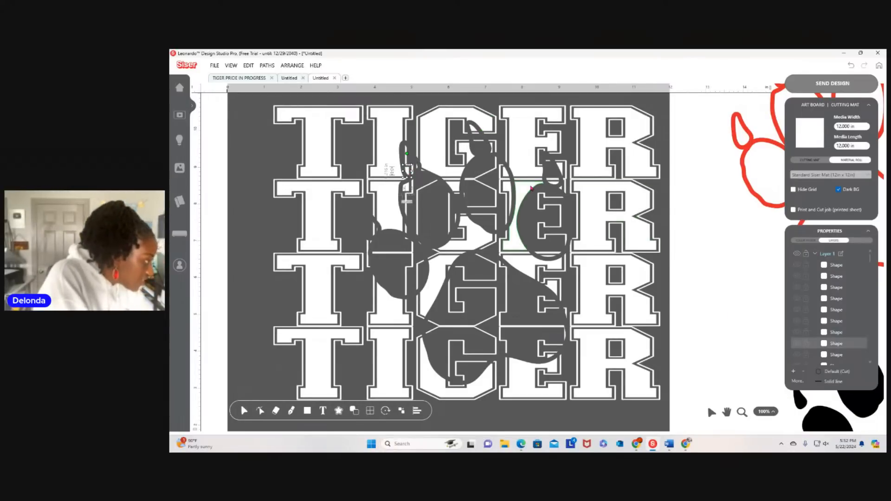
{"action": "key", "text": "Delete"}
{"action": "left_click", "coordinate": [404, 189]}
{"action": "key", "text": "Delete"}
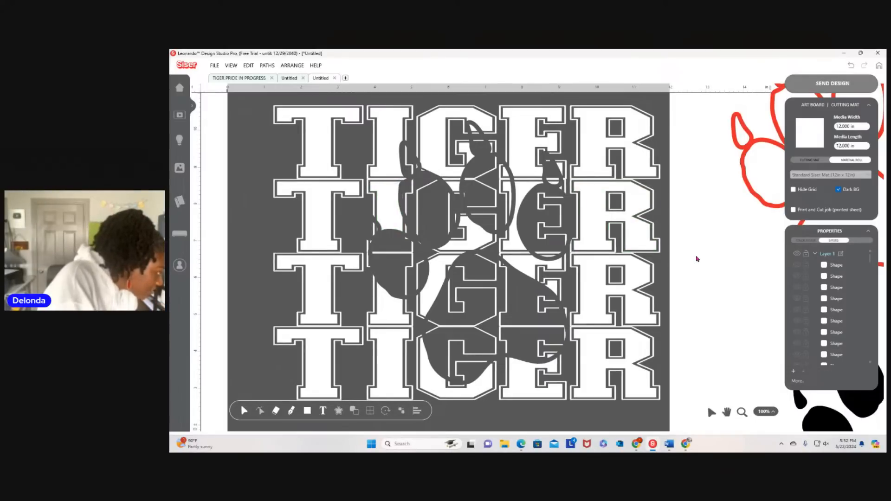
{"action": "left_click", "coordinate": [559, 186]}
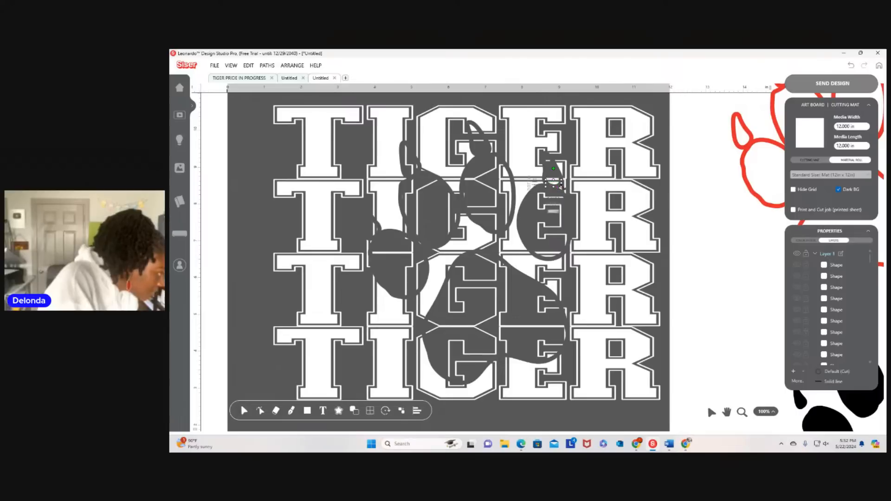
{"action": "key", "text": "Delete"}
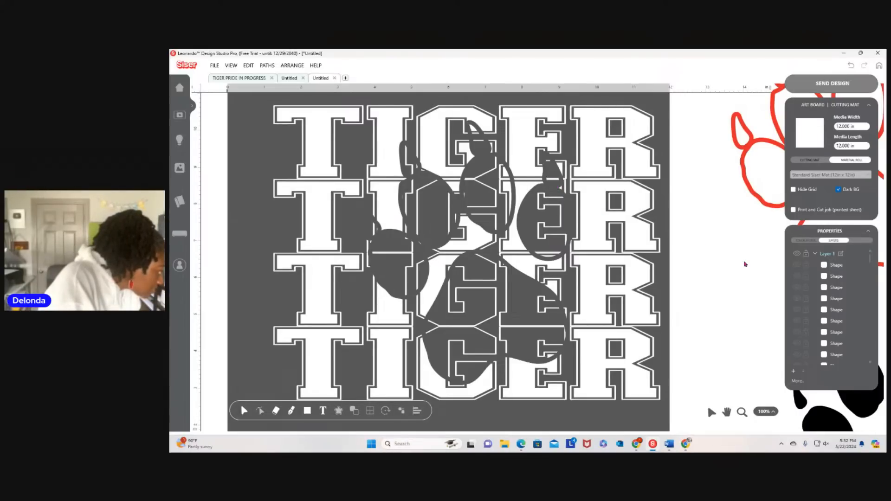
{"action": "left_click", "coordinate": [550, 257]}
{"action": "key", "text": "Delete"}
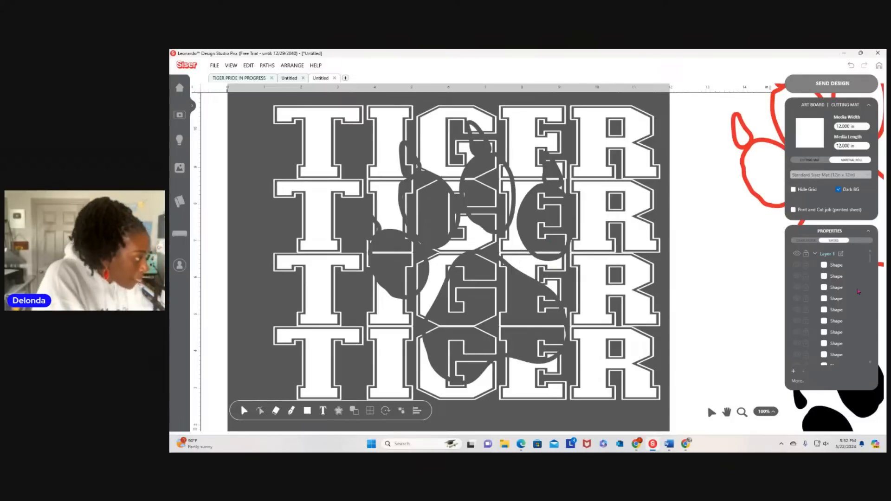
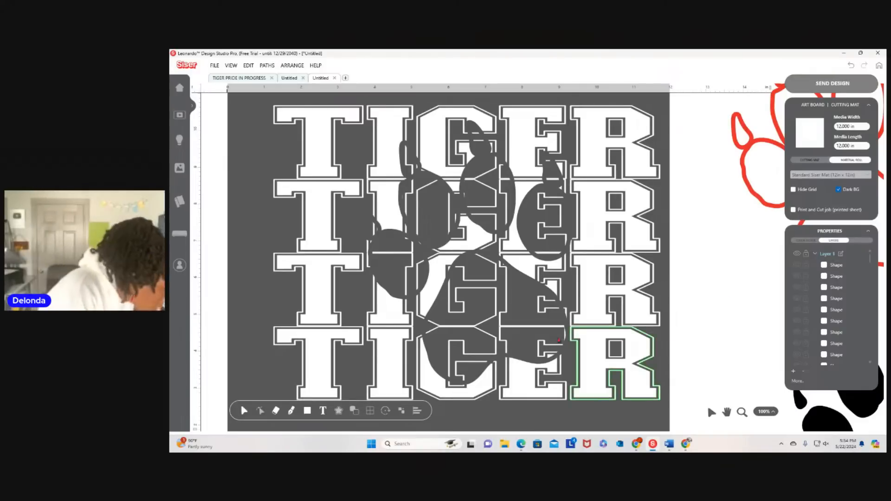
{"action": "left_click", "coordinate": [552, 358]}
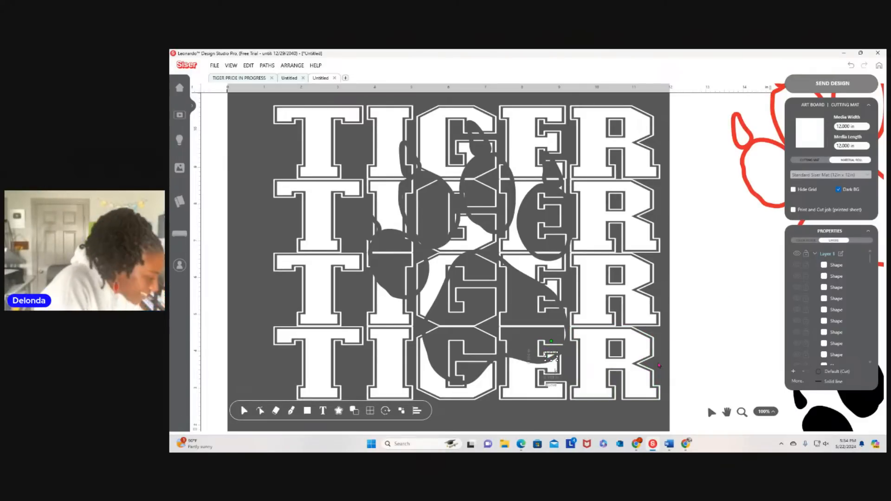
{"action": "key", "text": "Delete"}
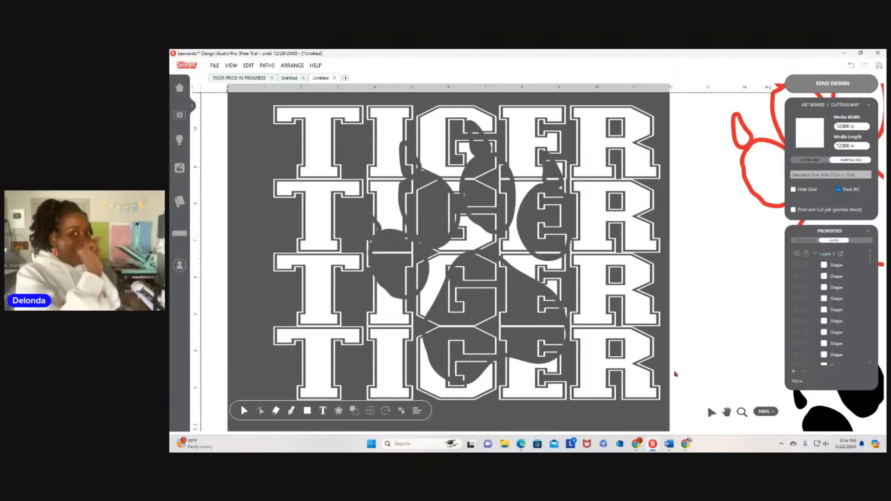
Examine the whole TIGER design on the artboard together with the paw graphics beside it.
{"action": "left_click", "coordinate": [230, 65]}
{"action": "left_click", "coordinate": [240, 135]}
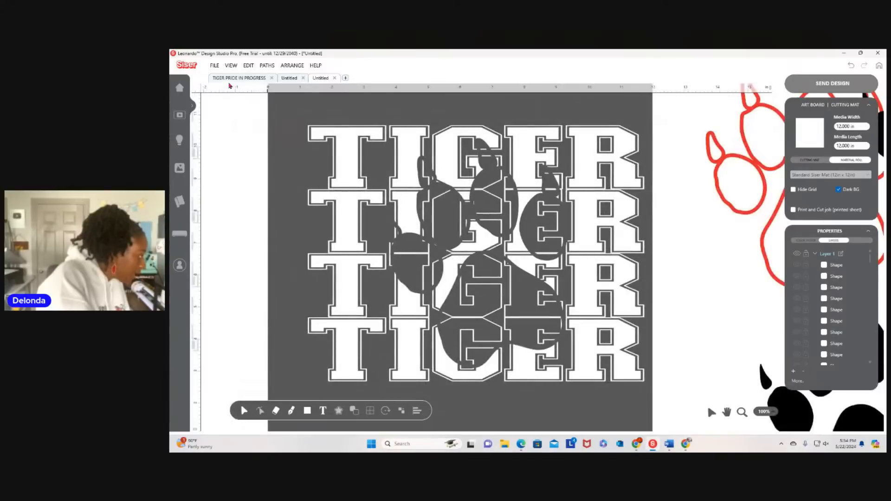
{"action": "left_click", "coordinate": [231, 65]}
{"action": "left_click", "coordinate": [246, 132]}
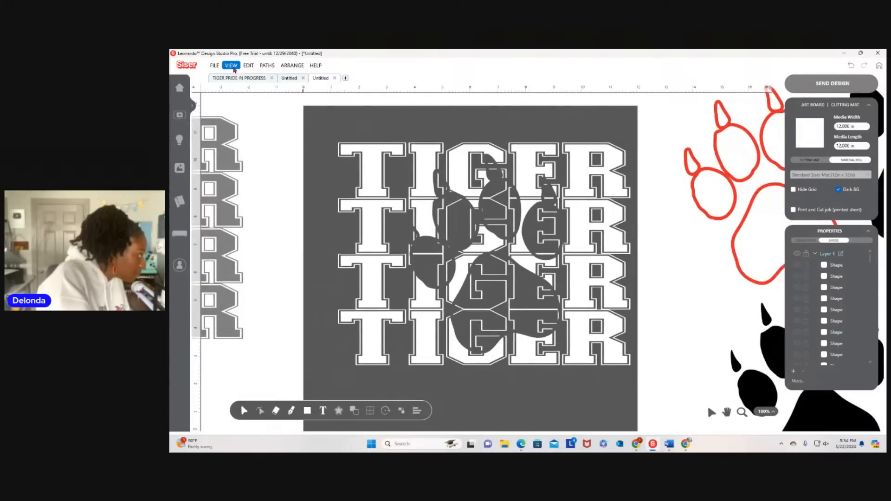
{"action": "left_click", "coordinate": [231, 65]}
{"action": "left_click", "coordinate": [246, 133]}
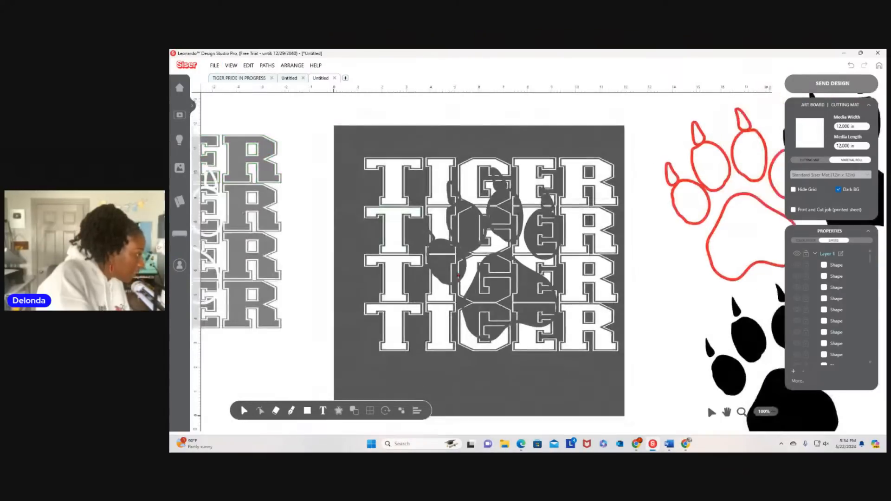
{"action": "left_click", "coordinate": [230, 66]}
{"action": "left_click", "coordinate": [278, 133]}
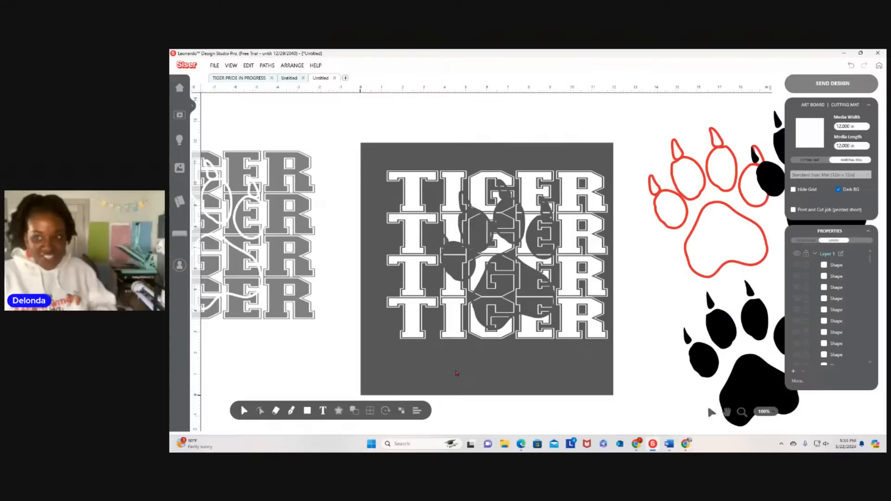
Try the red paw outline and the solid black paw over the cut-out in the TIGER rows, undoing each placement.
{"action": "left_click_drag", "start_coordinate": [710, 206], "coordinate": [499, 257]}
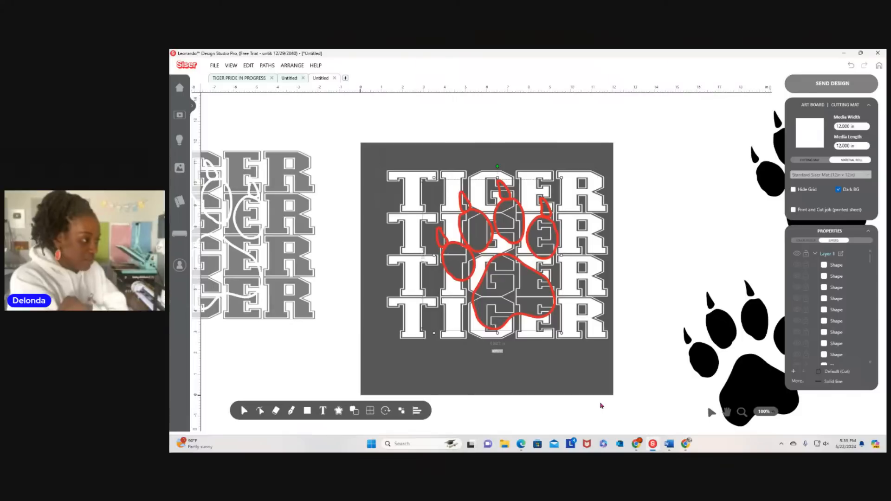
{"action": "left_click", "coordinate": [850, 65]}
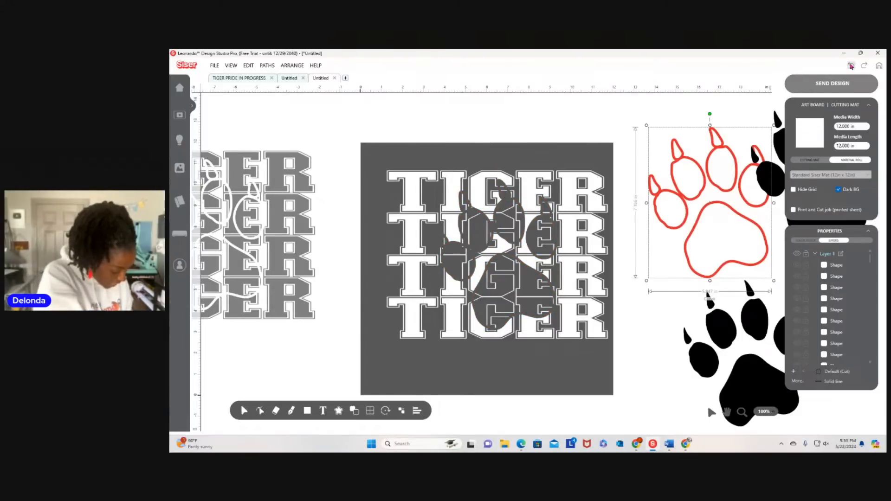
{"action": "left_click_drag", "start_coordinate": [723, 366], "coordinate": [497, 277]}
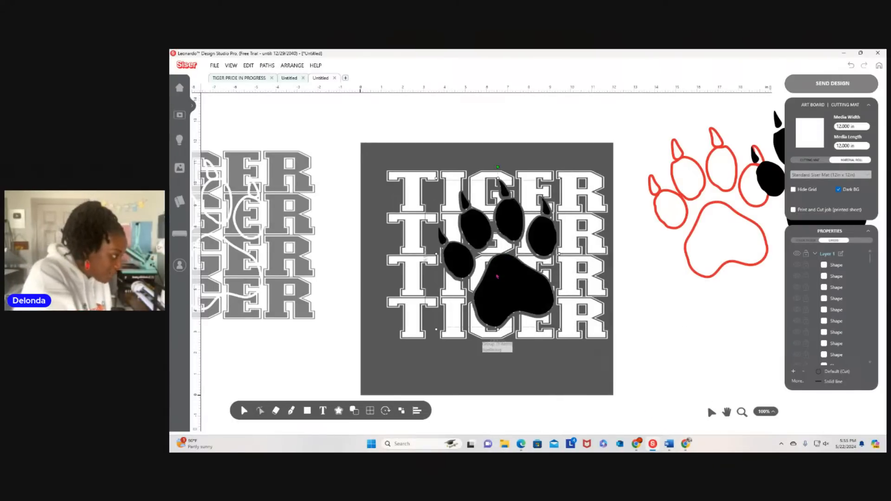
{"action": "left_click", "coordinate": [371, 159]}
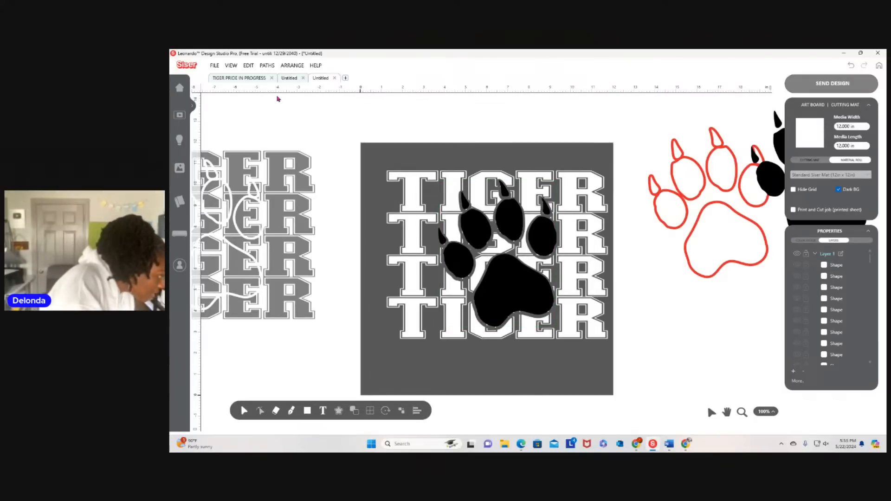
{"action": "left_click", "coordinate": [851, 66]}
Group all the white shapes of the four TIGER rows on the artboard.
{"action": "left_click_drag", "start_coordinate": [375, 155], "coordinate": [611, 349]}
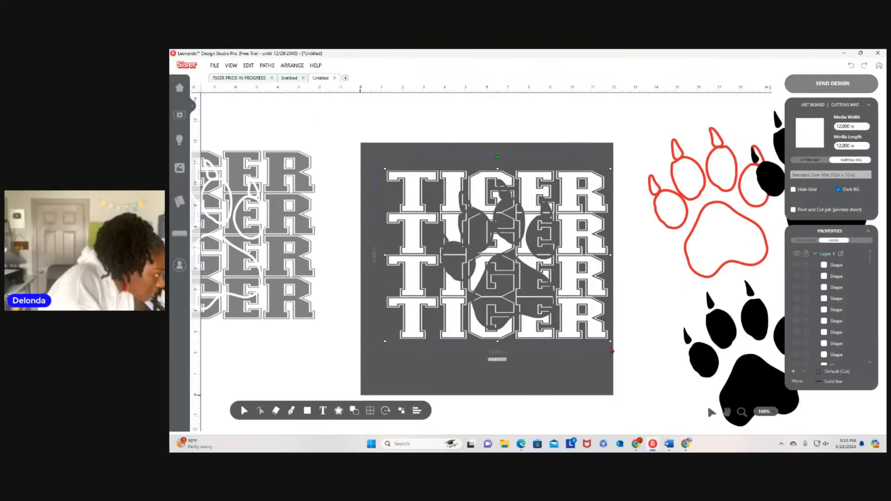
{"action": "right_click", "coordinate": [533, 304]}
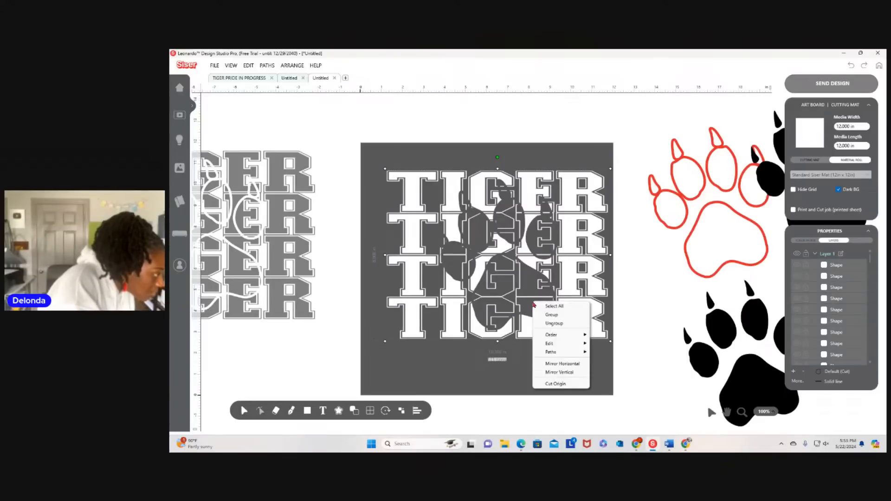
{"action": "left_click", "coordinate": [552, 314]}
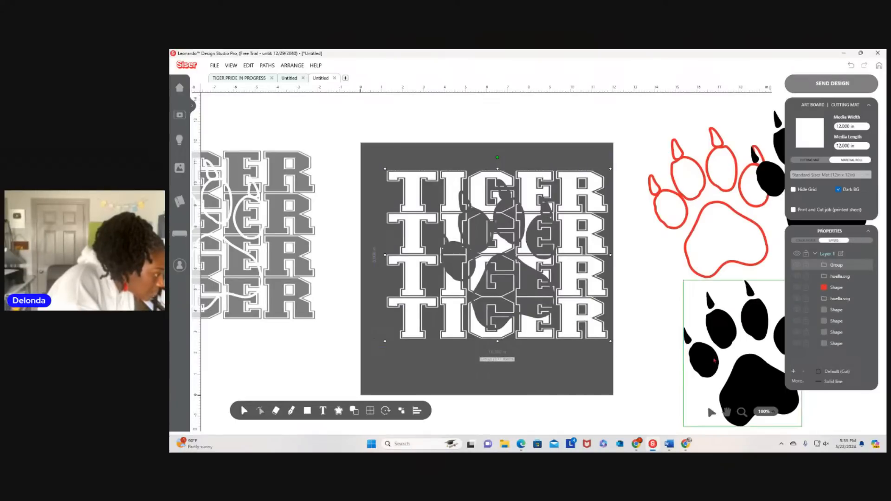
Place the solid black paw over the cut-out in the TIGER rows and align it to the letters' horizontal center.
{"action": "left_click_drag", "start_coordinate": [714, 360], "coordinate": [468, 262]}
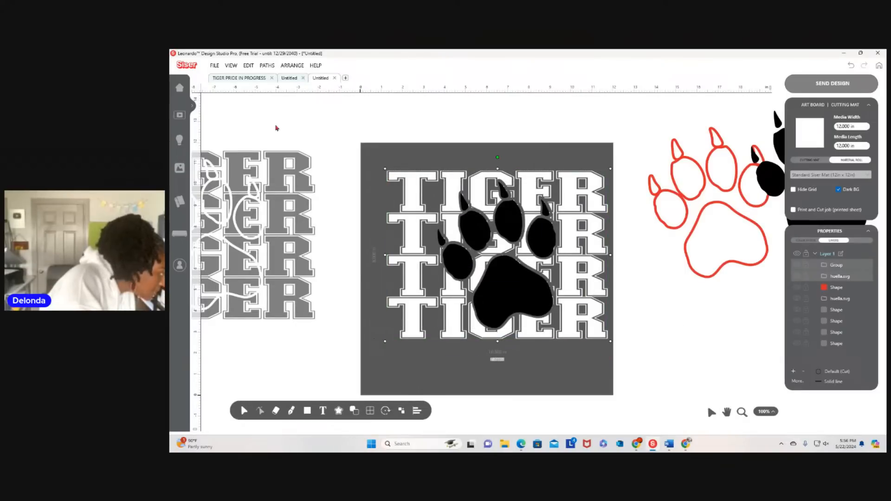
{"action": "left_click", "coordinate": [287, 66]}
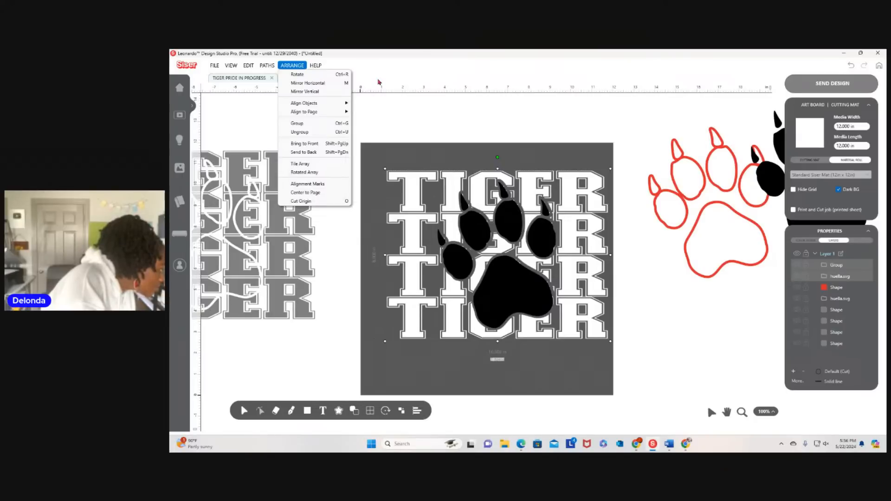
{"action": "mouse_move", "coordinate": [327, 107]}
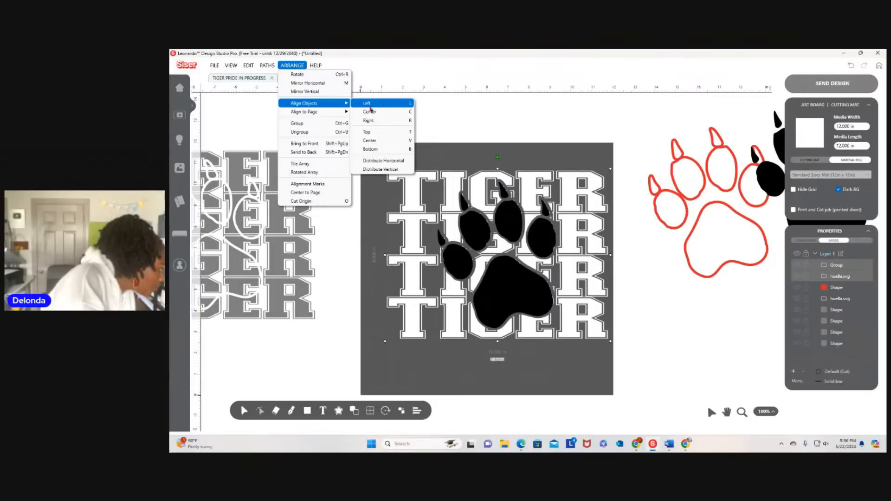
{"action": "left_click", "coordinate": [375, 115]}
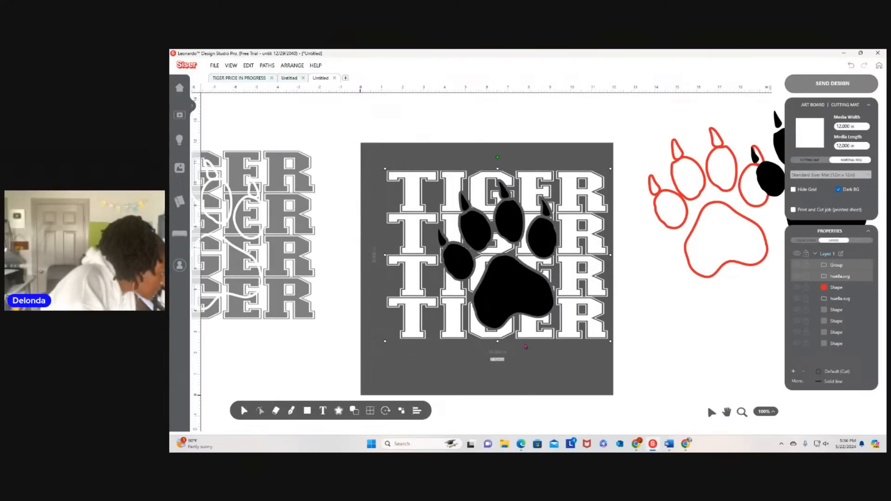
{"action": "left_click", "coordinate": [534, 362]}
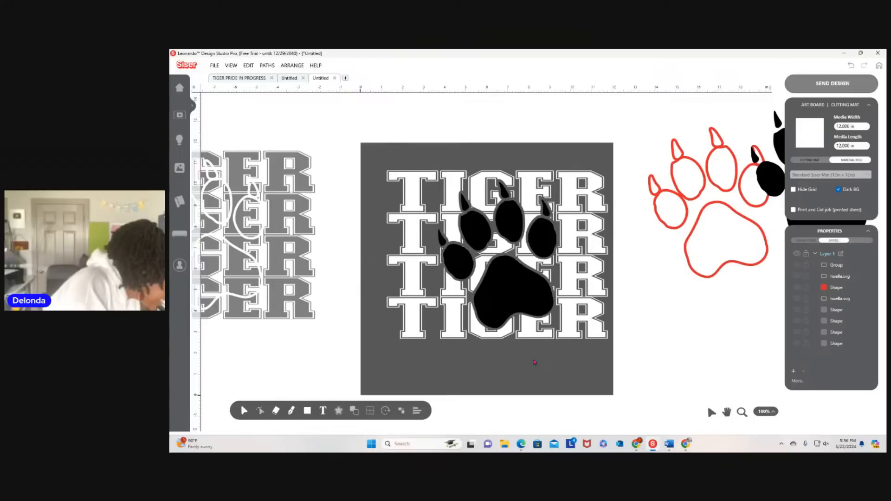
Try to intersect the TIGER letter group with the black paw, then undo the intersection and the paw's placement.
{"action": "left_click", "coordinate": [231, 66]}
{"action": "left_click", "coordinate": [259, 126]}
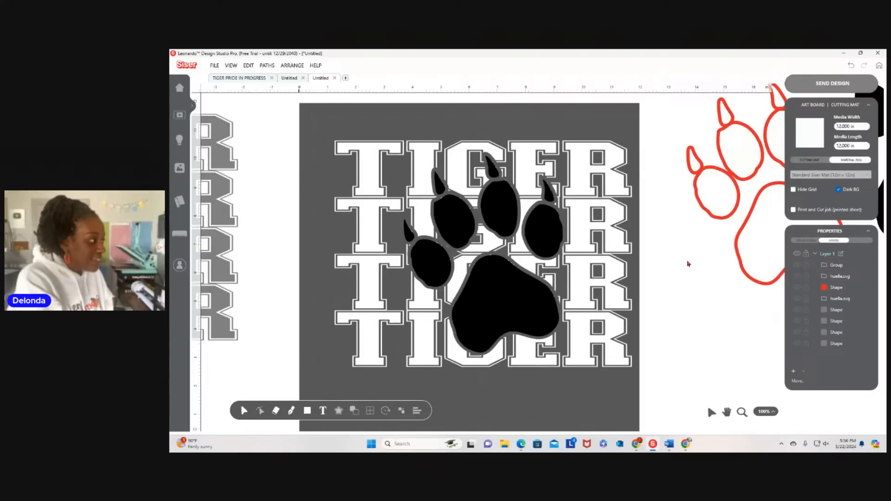
{"action": "left_click_drag", "start_coordinate": [315, 123], "coordinate": [637, 402]}
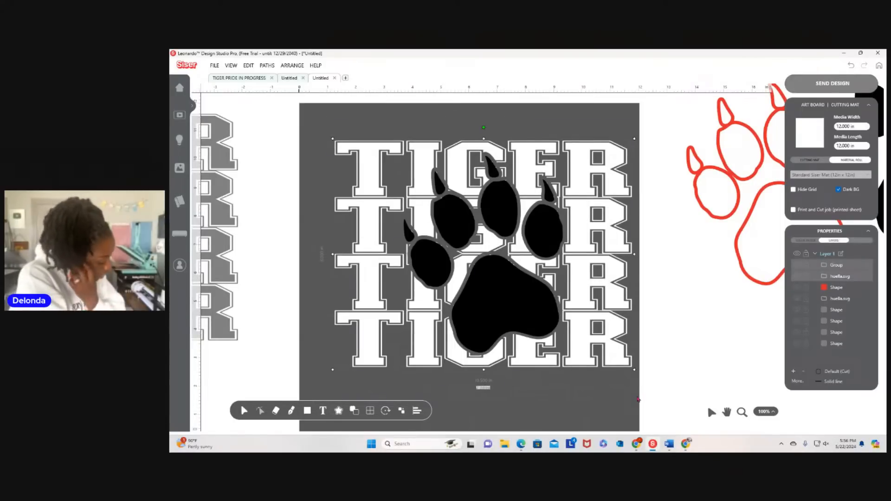
{"action": "left_click", "coordinate": [356, 412]}
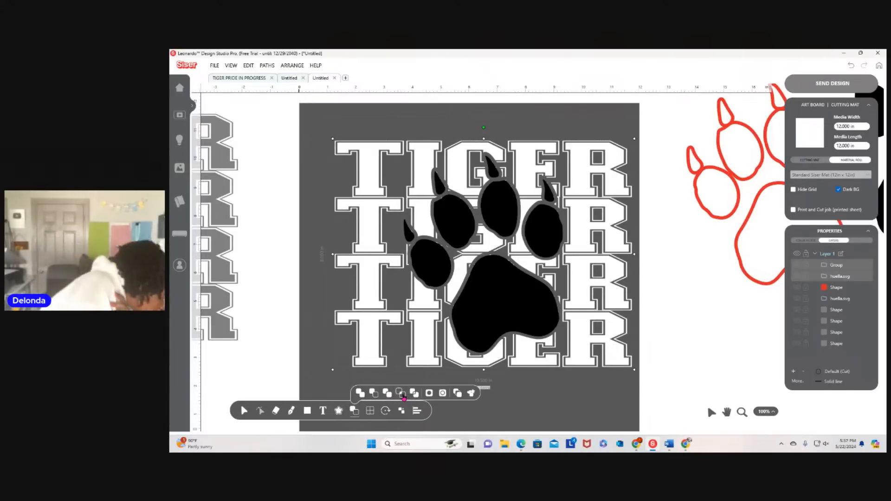
{"action": "left_click", "coordinate": [401, 394]}
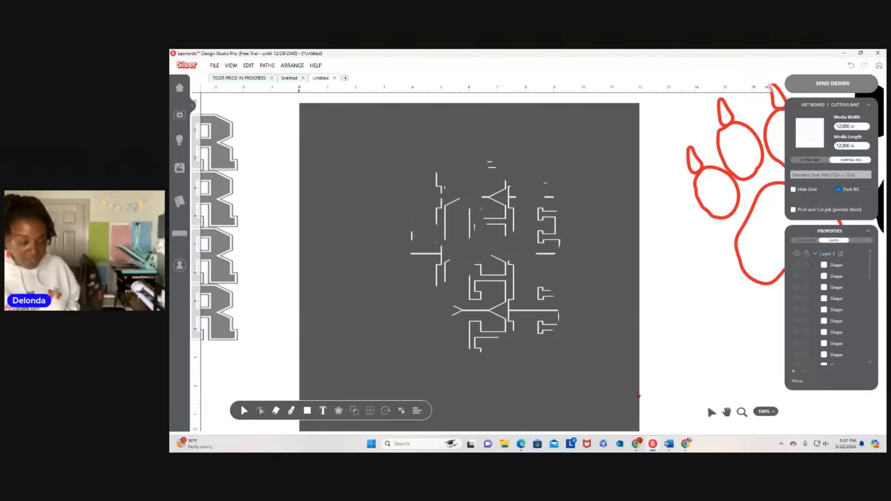
{"action": "left_click", "coordinate": [850, 65]}
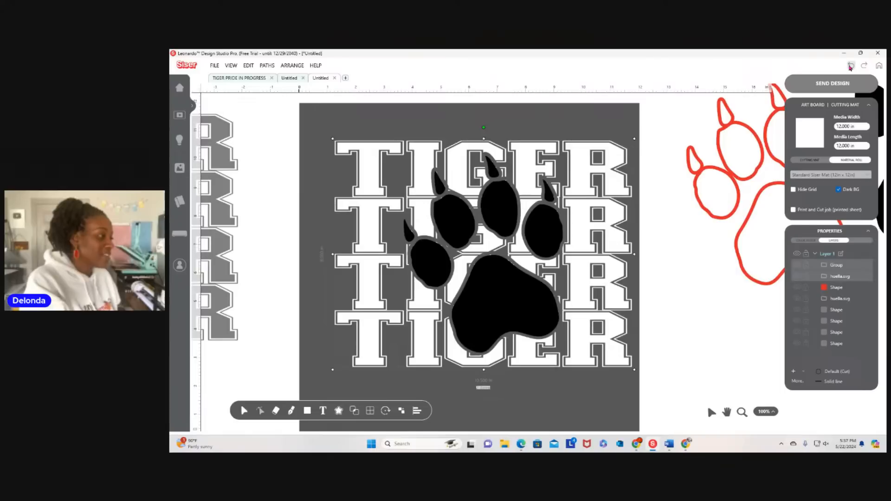
{"action": "left_click", "coordinate": [850, 66]}
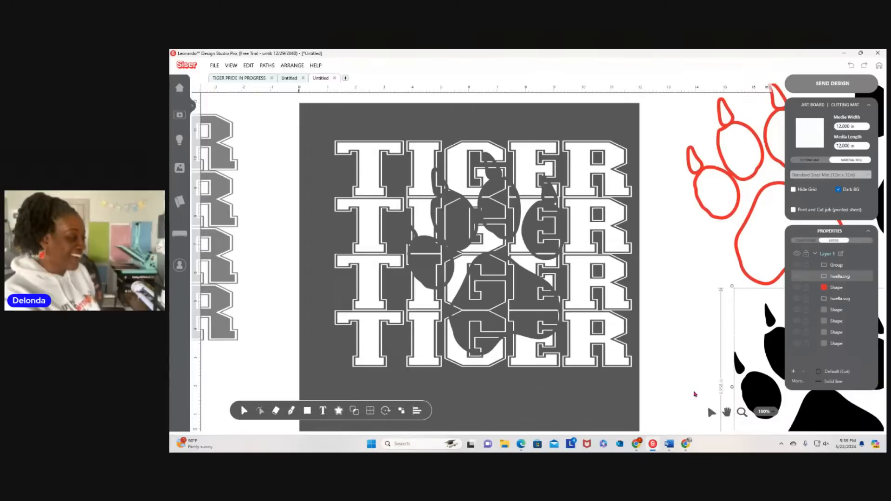
Move the solid black paw back over the paw cut-out and align it with the TIGER group by horizontal center.
{"action": "left_click_drag", "start_coordinate": [743, 365], "coordinate": [418, 250]}
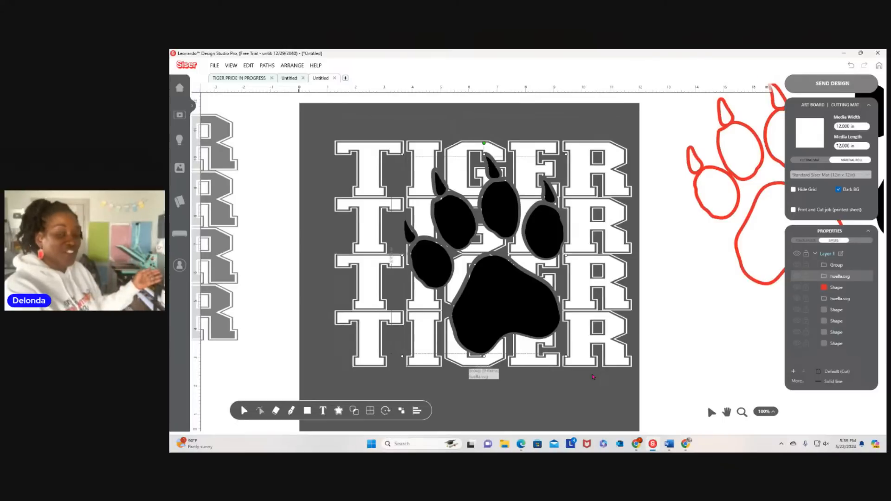
{"action": "left_click_drag", "start_coordinate": [307, 100], "coordinate": [648, 414]}
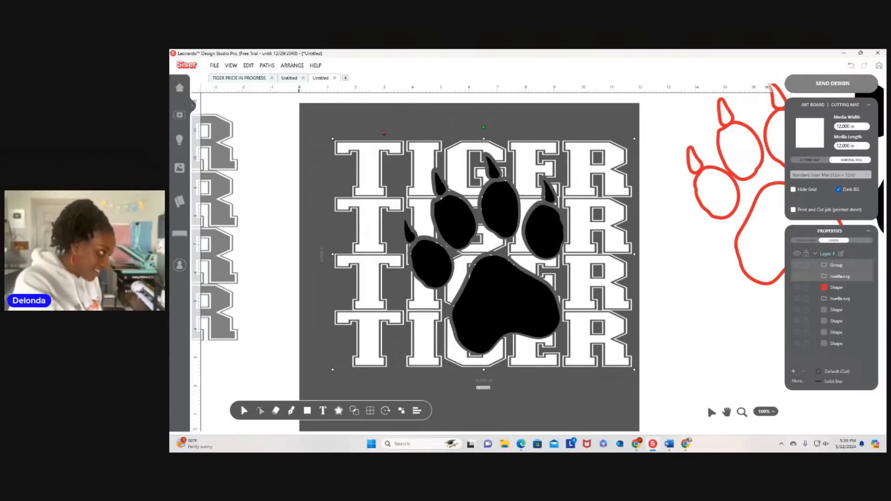
{"action": "left_click", "coordinate": [296, 67]}
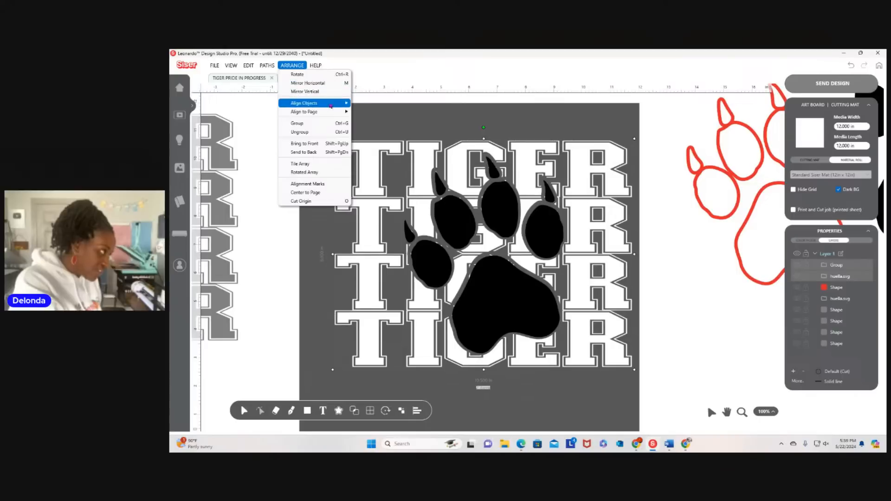
{"action": "mouse_move", "coordinate": [321, 106]}
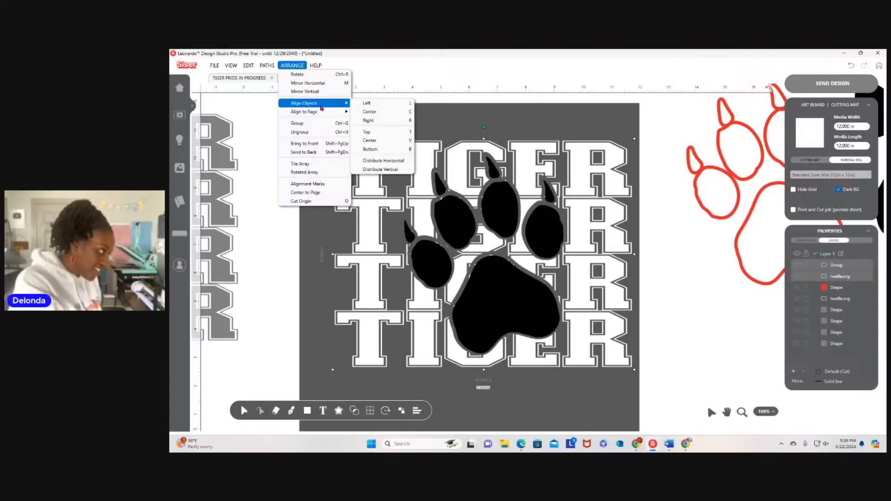
{"action": "left_click", "coordinate": [367, 114]}
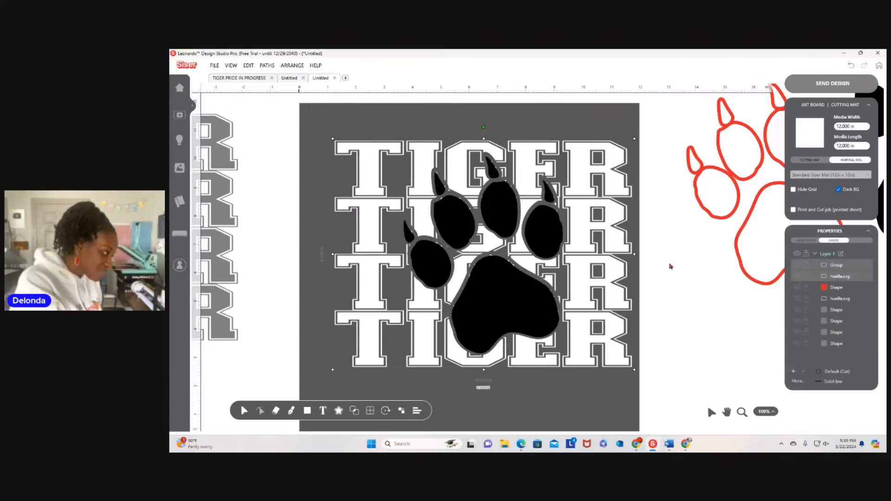
Try nudging the TIGER letter group slightly beneath the black paw and undo the shift.
{"action": "left_click", "coordinate": [228, 66]}
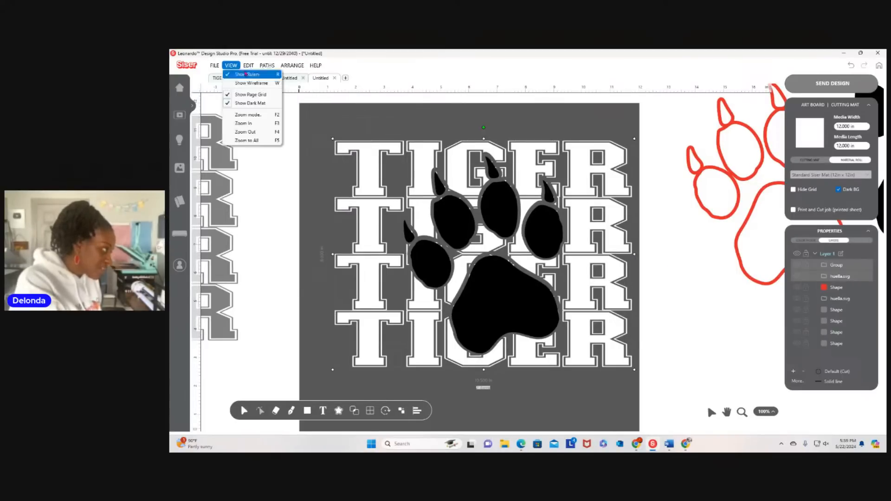
{"action": "left_click", "coordinate": [257, 133]}
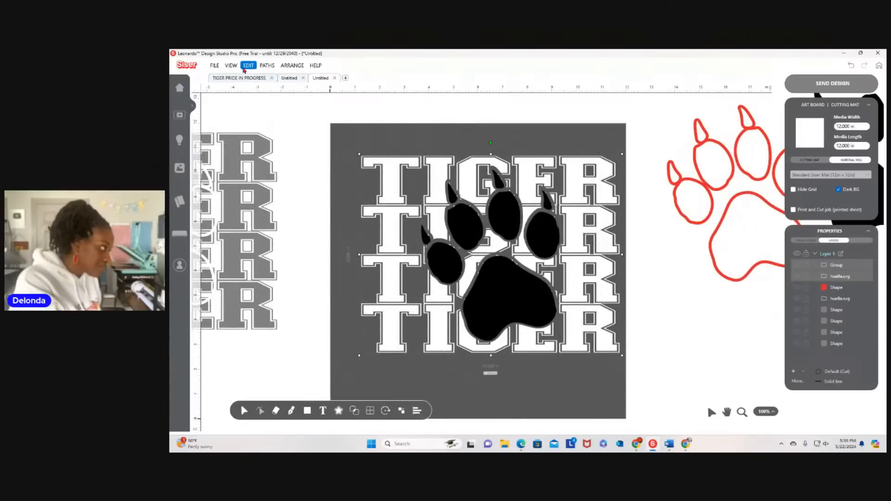
{"action": "left_click", "coordinate": [231, 65]}
{"action": "left_click", "coordinate": [251, 131]}
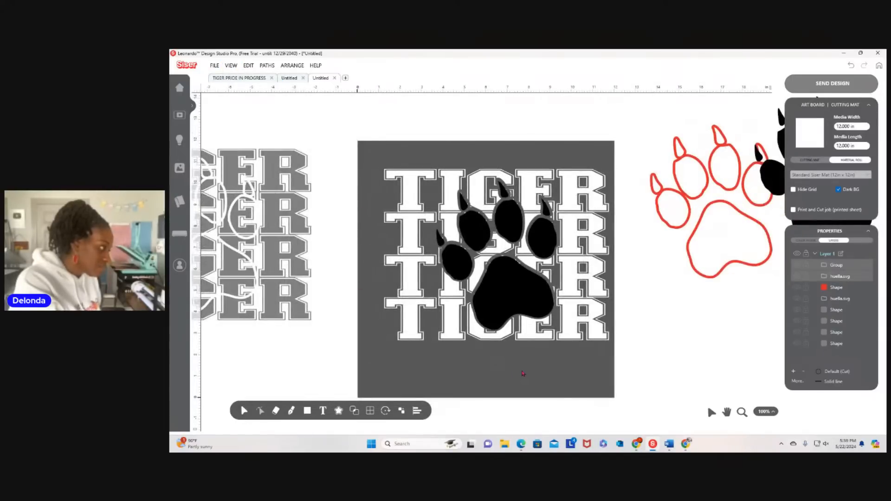
{"action": "left_click", "coordinate": [512, 282]}
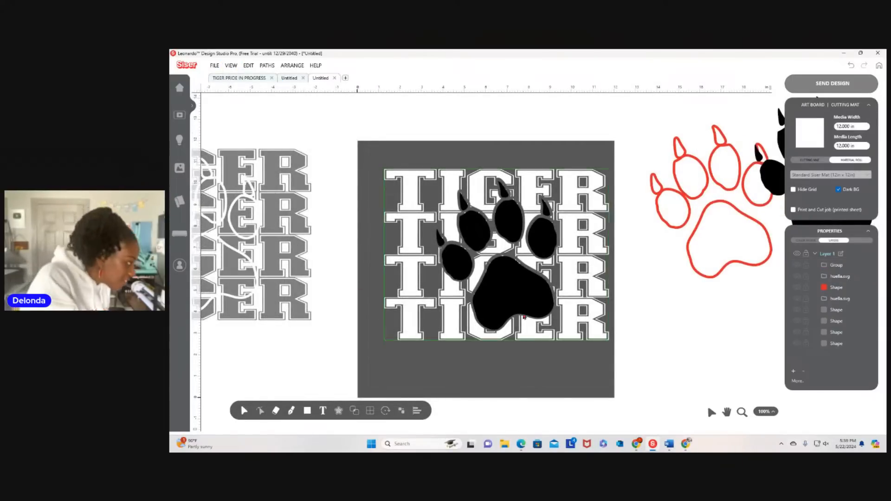
{"action": "left_click_drag", "start_coordinate": [512, 283], "coordinate": [513, 281]}
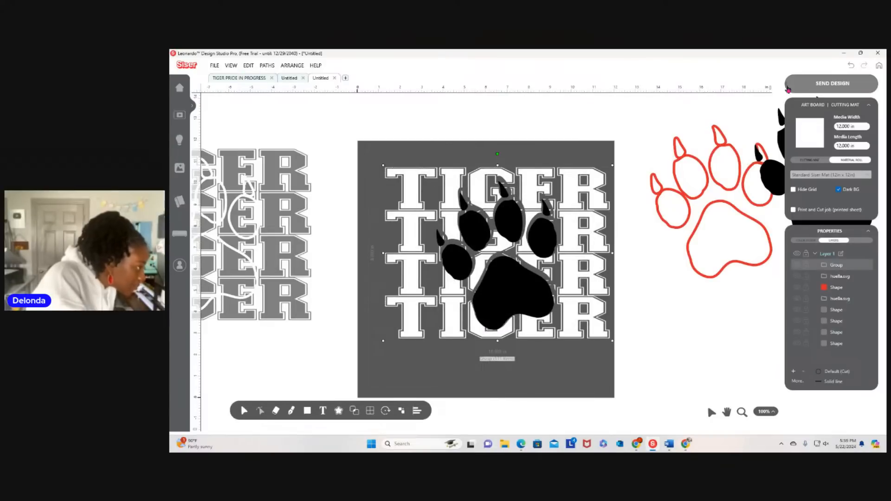
{"action": "left_click", "coordinate": [851, 66]}
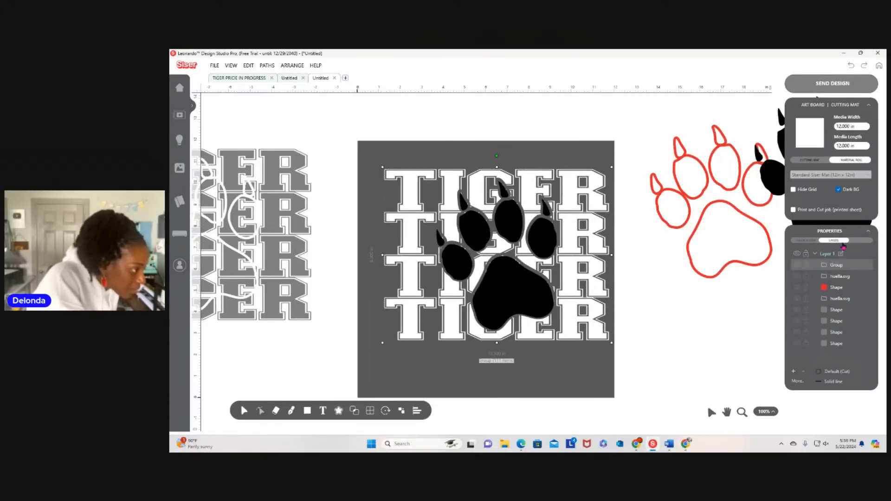
Nudge the TIGER letter group slightly left beneath the black paw.
{"action": "scroll", "coordinate": [855, 333], "scroll_direction": "down", "scroll_amount": 1}
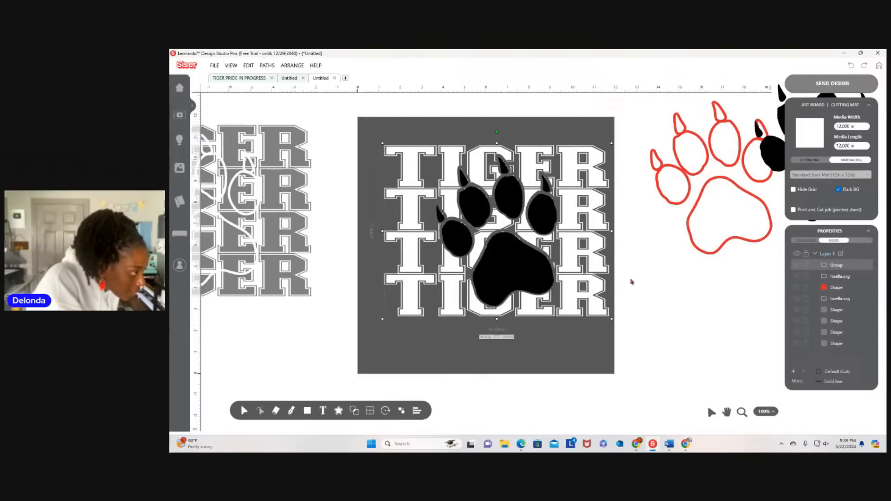
{"action": "left_click", "coordinate": [551, 345]}
{"action": "left_click", "coordinate": [517, 272]}
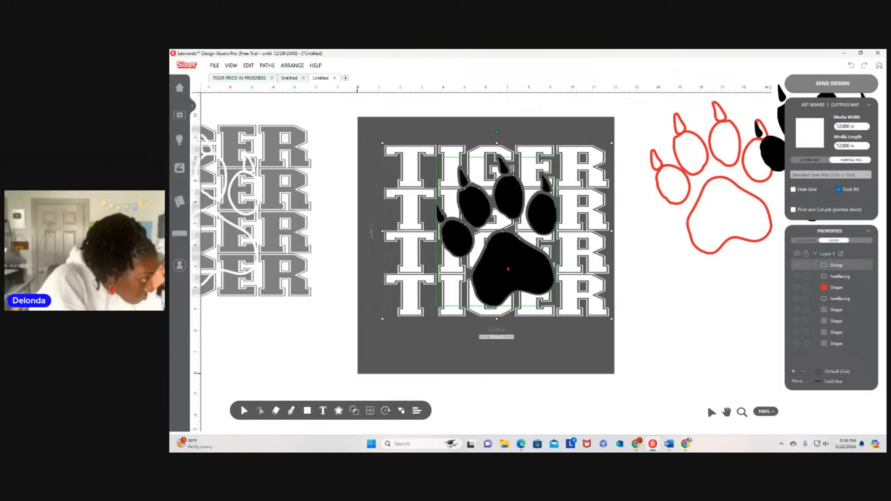
{"action": "double_click", "coordinate": [502, 277]}
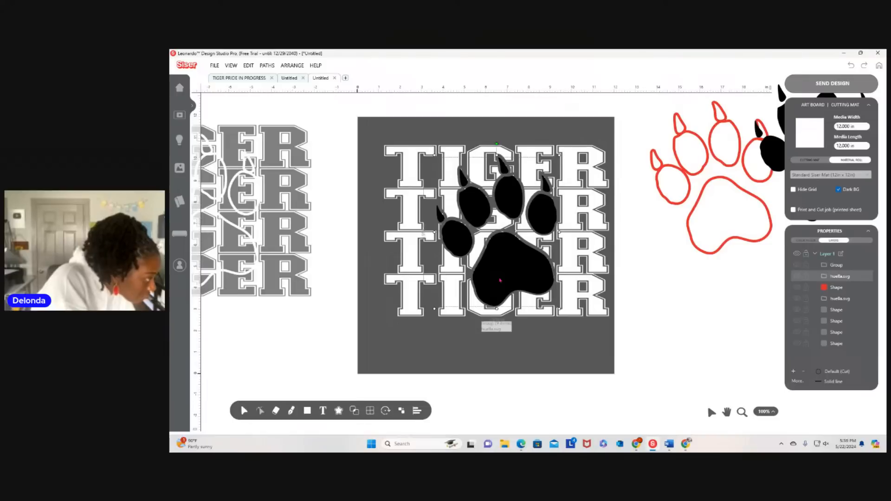
{"action": "left_click_drag", "start_coordinate": [499, 280], "coordinate": [498, 280]}
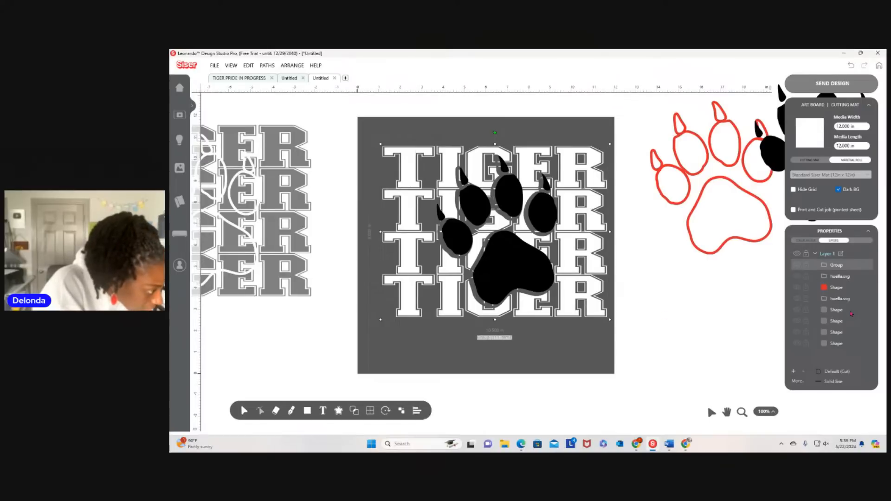
Bring the black paw lying over the TIGER rows to the front of the object order.
{"action": "left_click", "coordinate": [843, 347]}
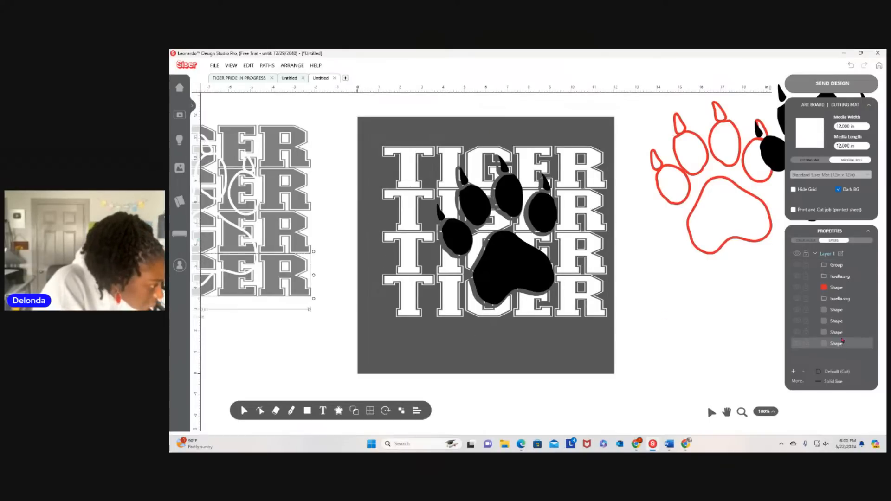
{"action": "left_click", "coordinate": [841, 334]}
{"action": "left_click", "coordinate": [490, 249]}
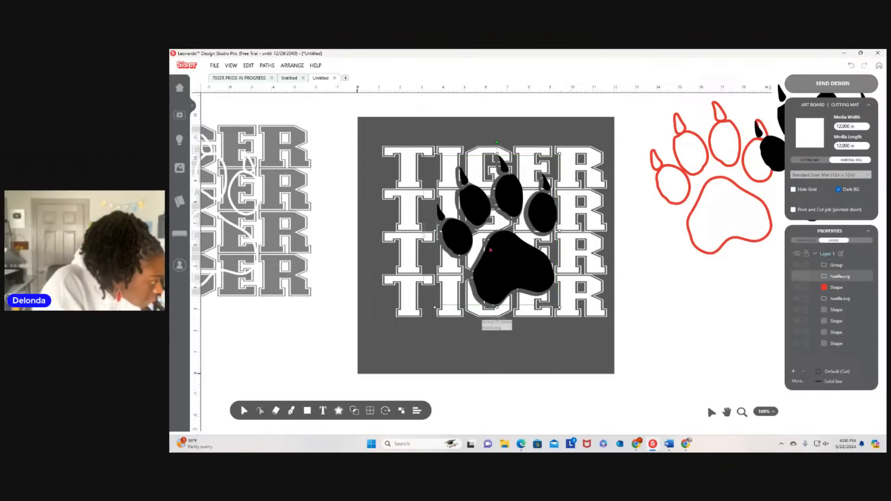
{"action": "right_click", "coordinate": [838, 277]}
{"action": "mouse_move", "coordinate": [866, 313]}
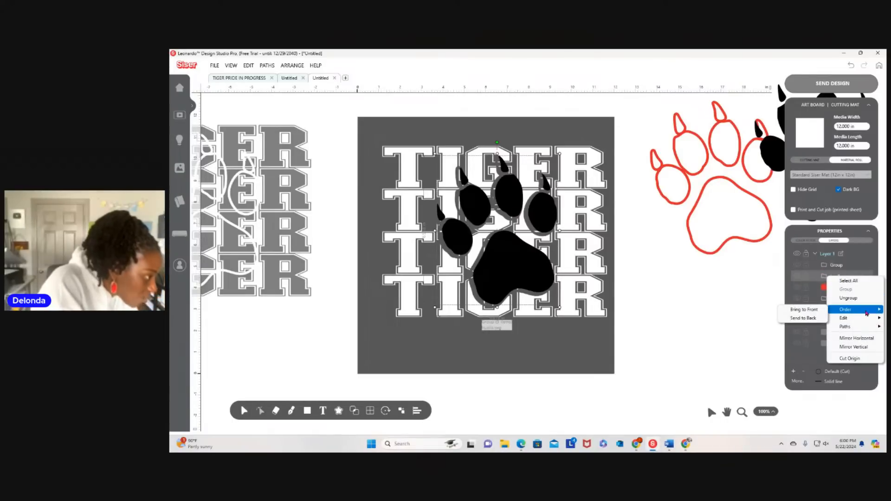
{"action": "left_click", "coordinate": [807, 310]}
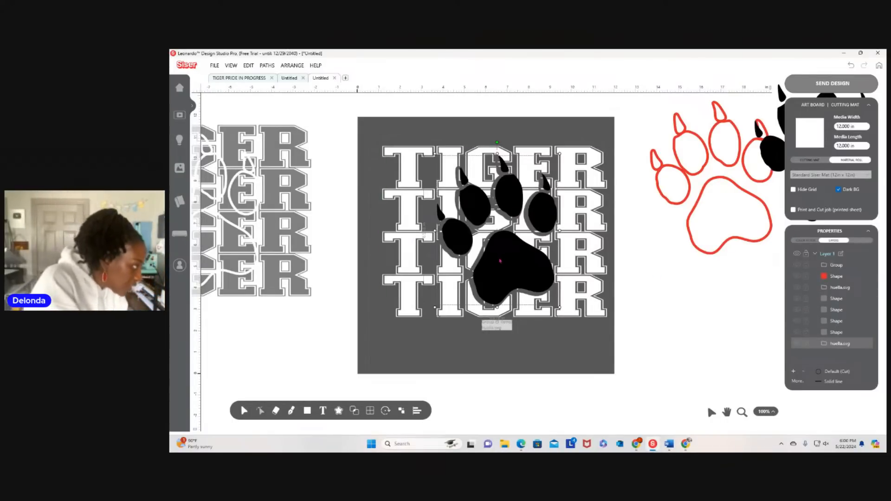
Fine-tune the black paw's position slightly to the left so it sits evenly inside the paw-shaped cut-out.
{"action": "mouse_move", "coordinate": [500, 261]}
{"action": "left_mouse_down"}
{"action": "mouse_move", "coordinate": [509, 261]}
{"action": "mouse_move", "coordinate": [497, 261]}
{"action": "left_mouse_up"}
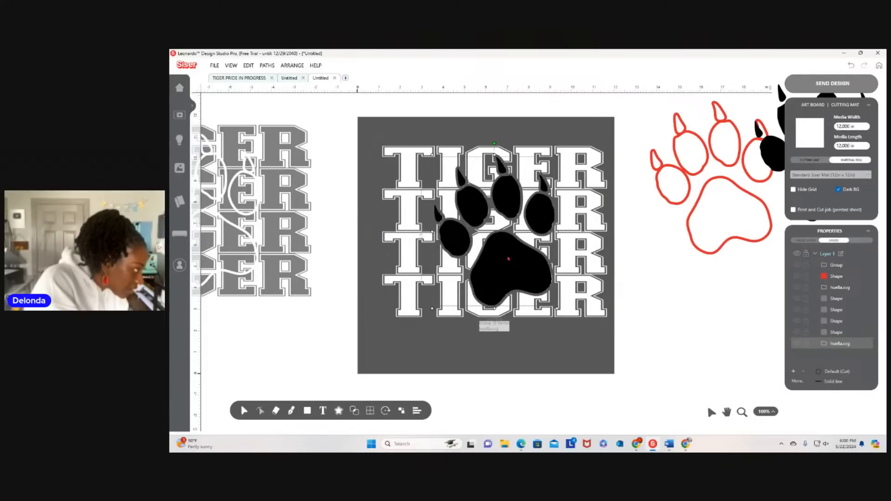
{"action": "left_click_drag", "start_coordinate": [509, 259], "coordinate": [499, 260]}
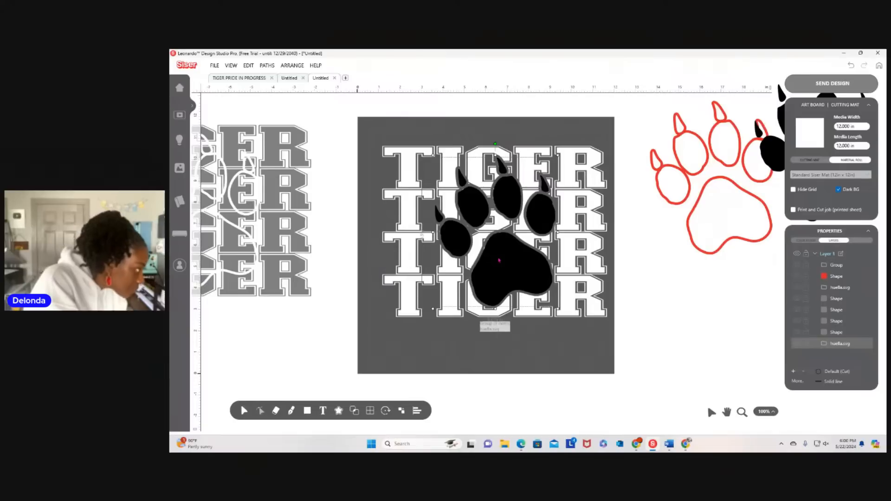
{"action": "left_click_drag", "start_coordinate": [499, 260], "coordinate": [498, 259]}
{"action": "left_click", "coordinate": [549, 346]}
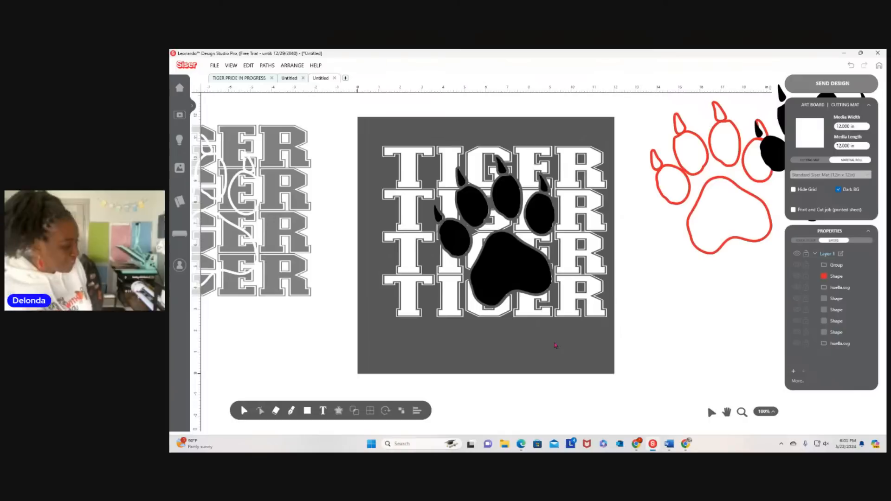
Intersect the white TIGER letter group with the black paw lying over it on the art board.
{"action": "left_click_drag", "start_coordinate": [369, 129], "coordinate": [604, 356]}
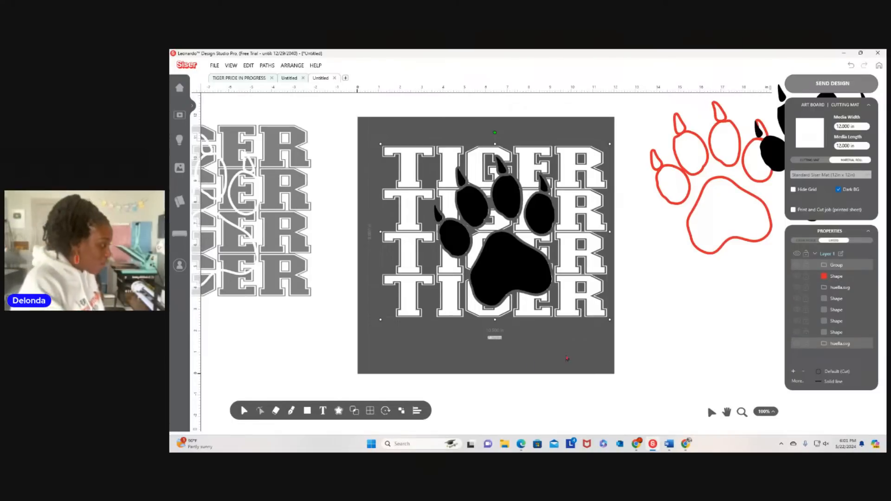
{"action": "left_click", "coordinate": [354, 411]}
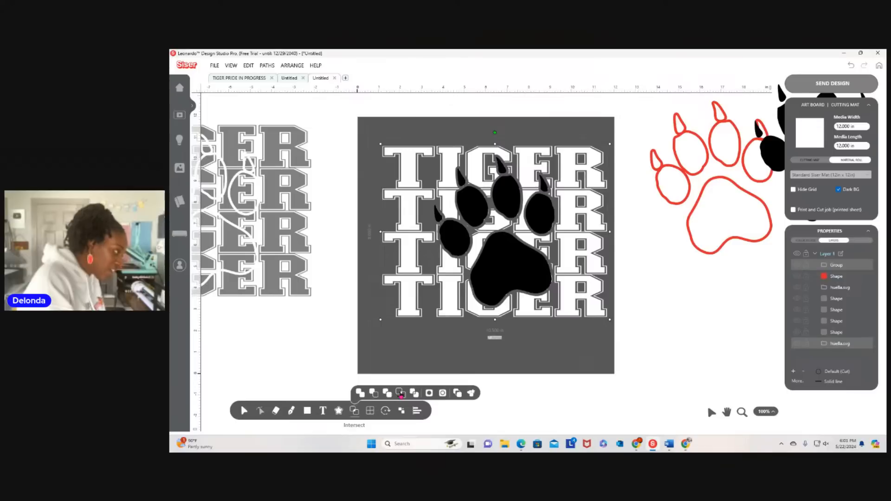
{"action": "left_click", "coordinate": [389, 394]}
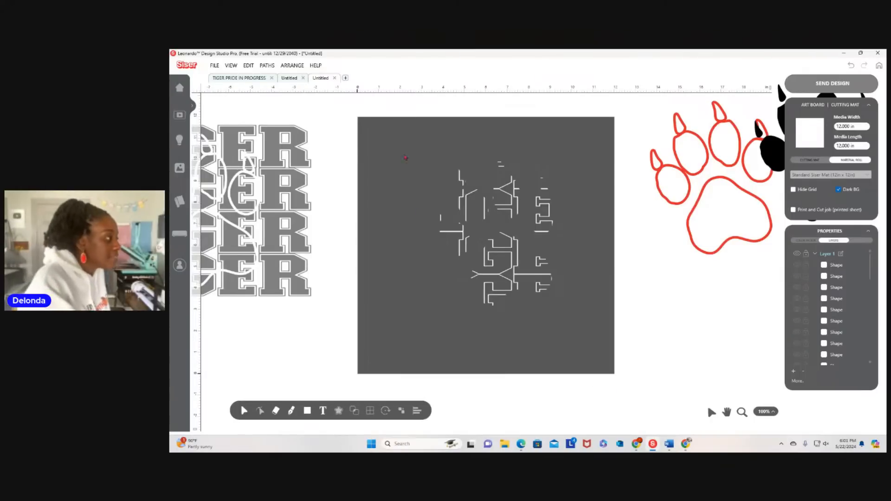
Combine all the white letter fragments from the intersection into a single shape.
{"action": "left_click_drag", "start_coordinate": [405, 159], "coordinate": [573, 305]}
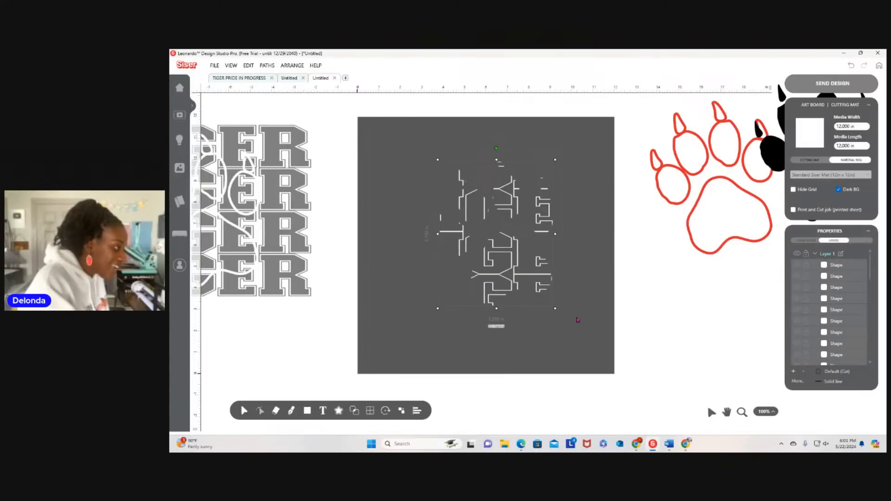
{"action": "right_click", "coordinate": [513, 248]}
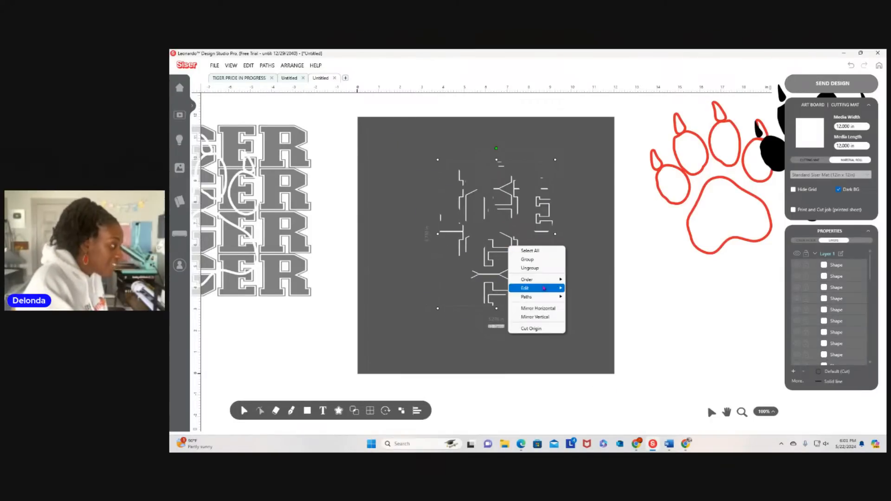
{"action": "mouse_move", "coordinate": [543, 290]}
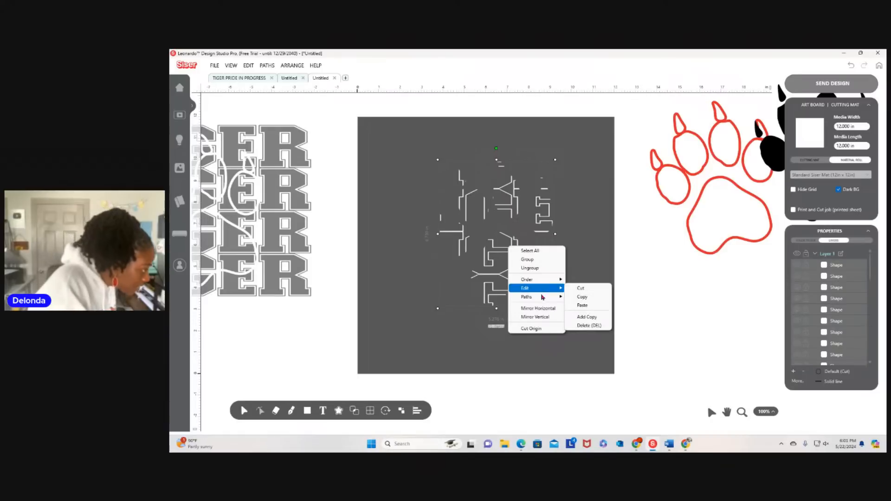
{"action": "left_click", "coordinate": [583, 297]}
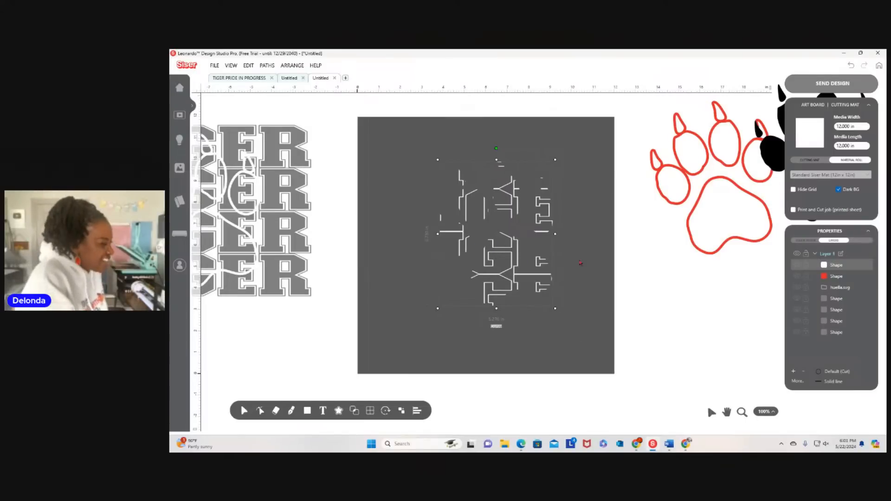
Recolor the combined fragments red (FF0000) and move them off the art board to just beneath the red paw outline.
{"action": "left_click", "coordinate": [805, 240]}
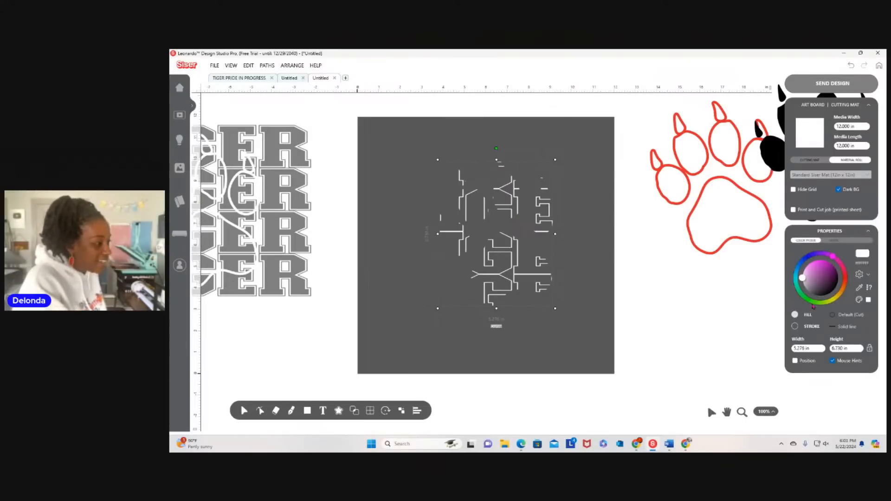
{"action": "left_click", "coordinate": [862, 254]}
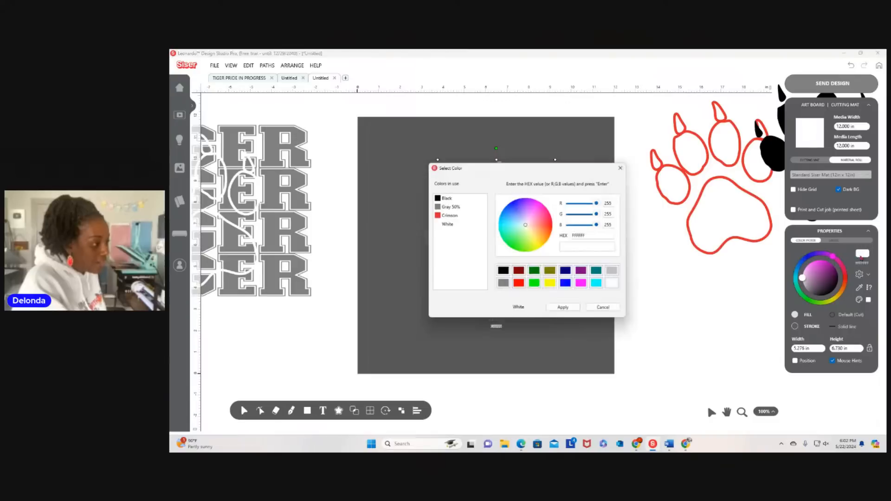
{"action": "left_click", "coordinate": [519, 288]}
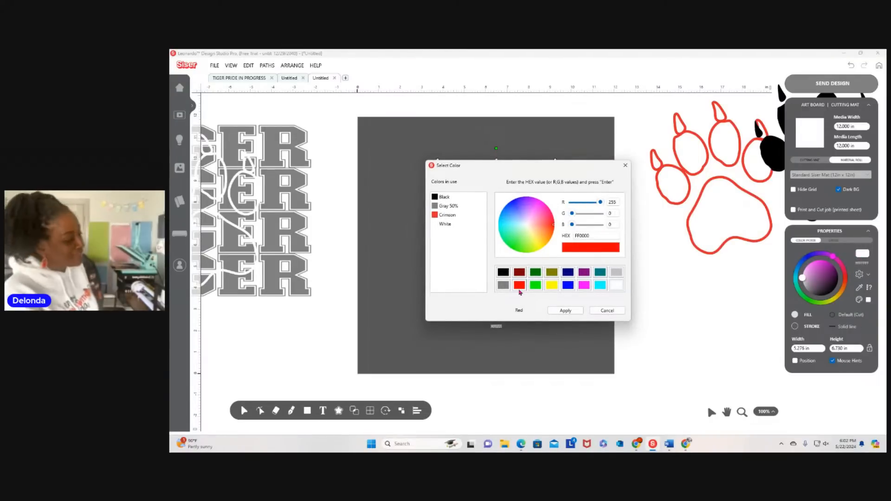
{"action": "left_click", "coordinate": [565, 311]}
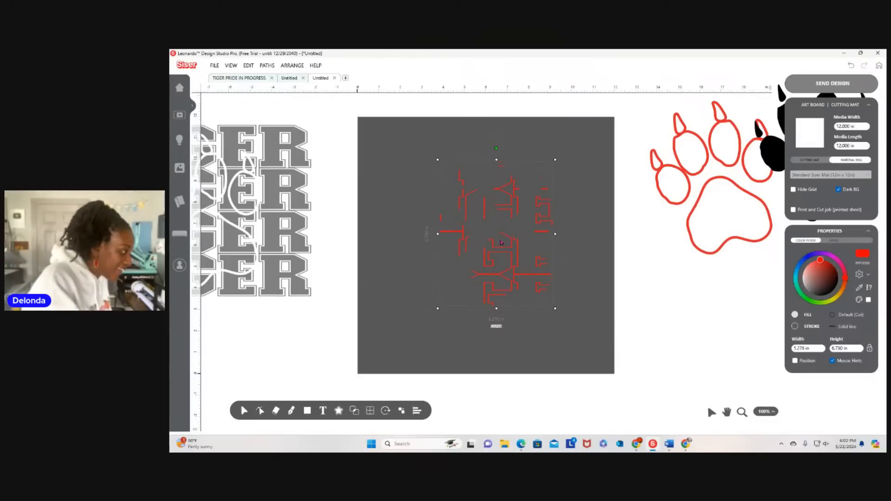
{"action": "left_click_drag", "start_coordinate": [501, 242], "coordinate": [697, 334]}
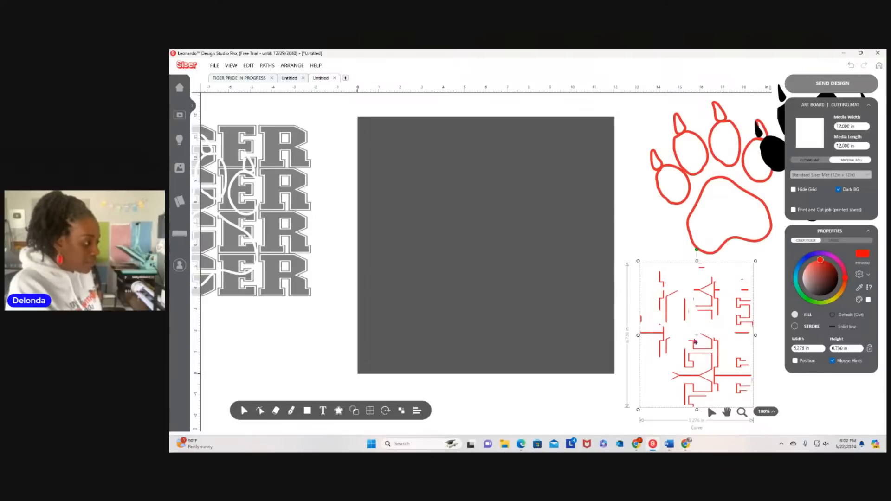
{"action": "left_click_drag", "start_coordinate": [695, 341], "coordinate": [688, 325]}
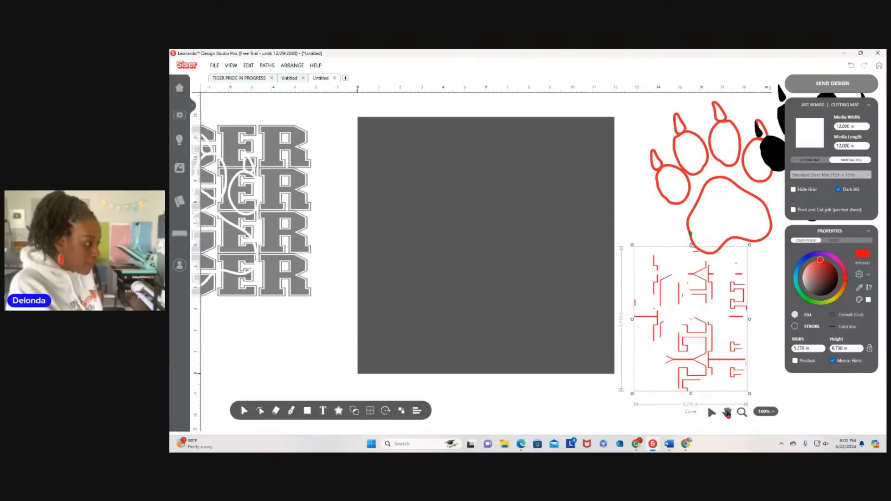
Move the four gray TIGER rows with the paw outline cut-out onto the art board.
{"action": "left_click", "coordinate": [727, 413]}
{"action": "left_click_drag", "start_coordinate": [251, 214], "coordinate": [386, 223]}
{"action": "left_click", "coordinate": [711, 412]}
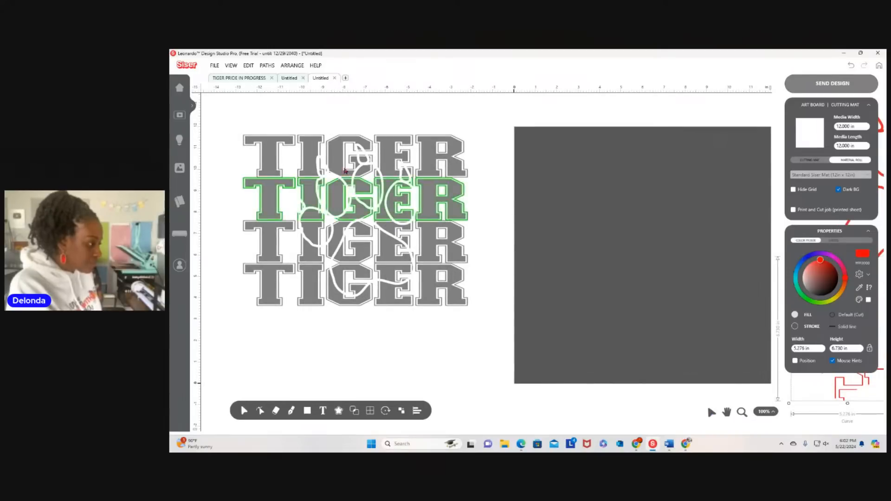
{"action": "left_click_drag", "start_coordinate": [225, 123], "coordinate": [527, 320]}
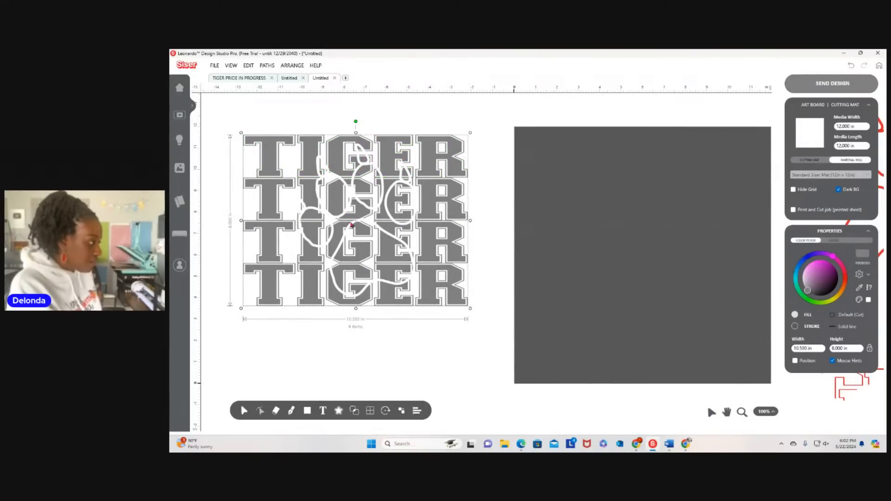
{"action": "left_click_drag", "start_coordinate": [351, 226], "coordinate": [643, 261]}
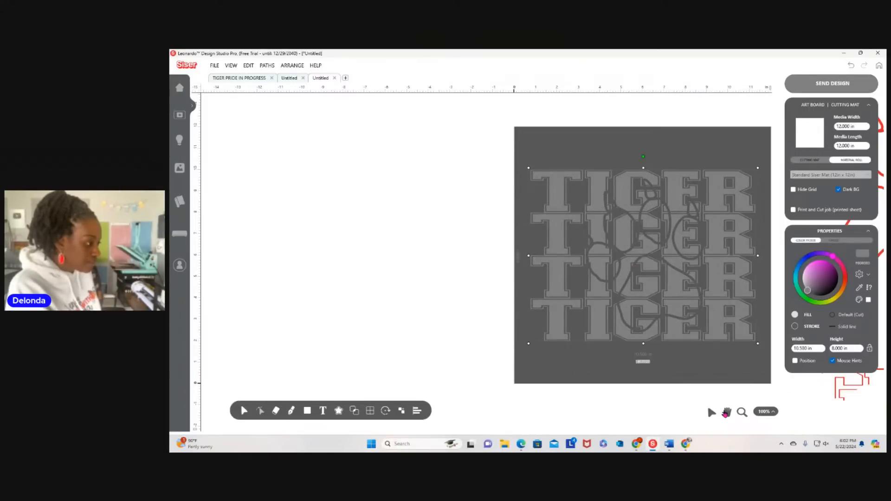
{"action": "left_click", "coordinate": [726, 412]}
{"action": "left_click_drag", "start_coordinate": [702, 372], "coordinate": [527, 349]}
{"action": "left_click", "coordinate": [712, 411]}
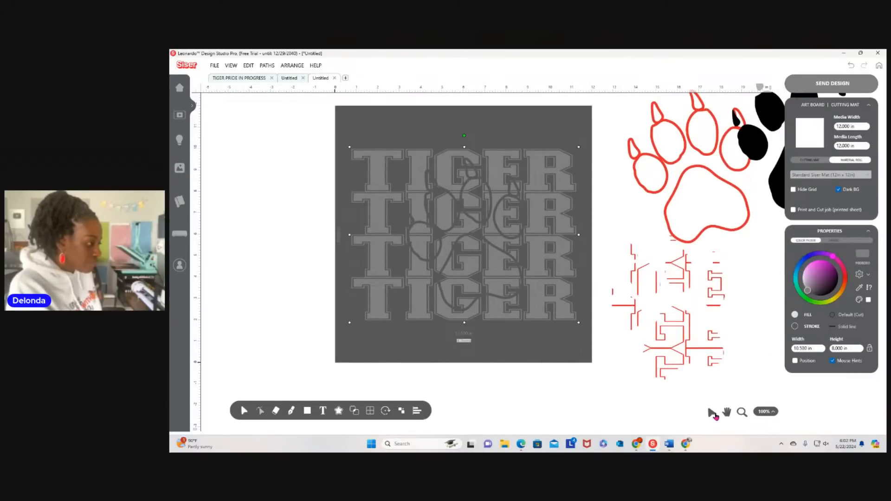
Move the red fragments and the red paw outline to the opposite side of the art board, clear of the black paw.
{"action": "left_click", "coordinate": [760, 413]}
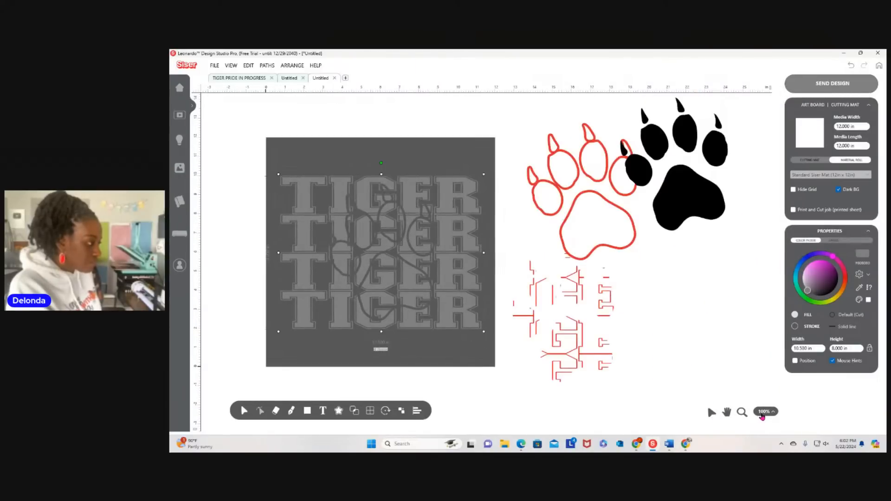
{"action": "left_click", "coordinate": [231, 66]}
{"action": "left_click", "coordinate": [248, 133]}
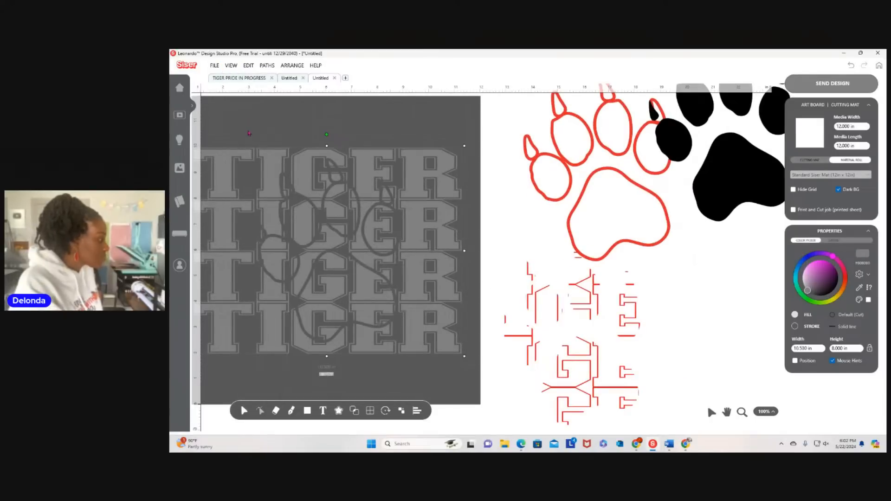
{"action": "left_click", "coordinate": [726, 411]}
{"action": "left_click_drag", "start_coordinate": [481, 394], "coordinate": [585, 403]}
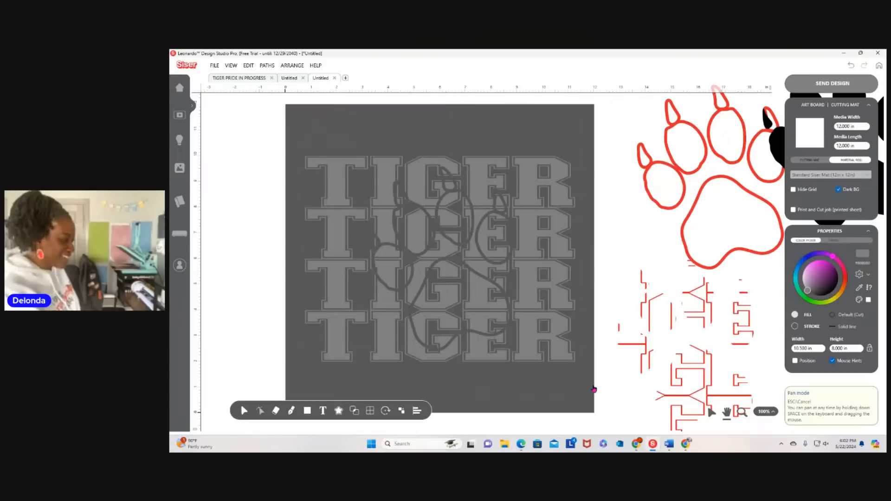
{"action": "left_click", "coordinate": [711, 412]}
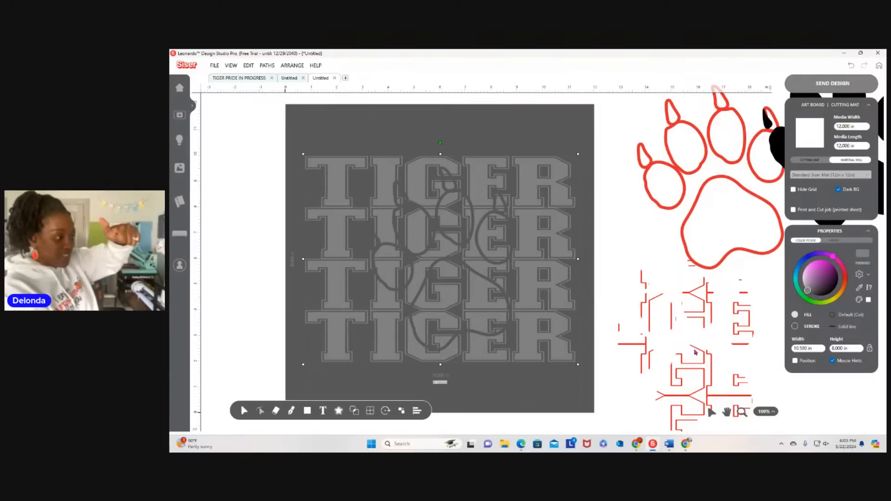
{"action": "left_click", "coordinate": [665, 367]}
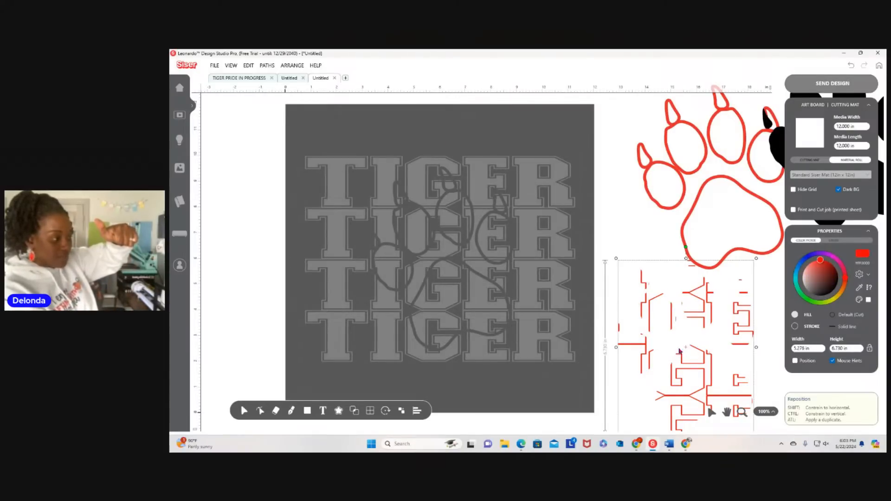
{"action": "left_click_drag", "start_coordinate": [665, 367], "coordinate": [214, 261]}
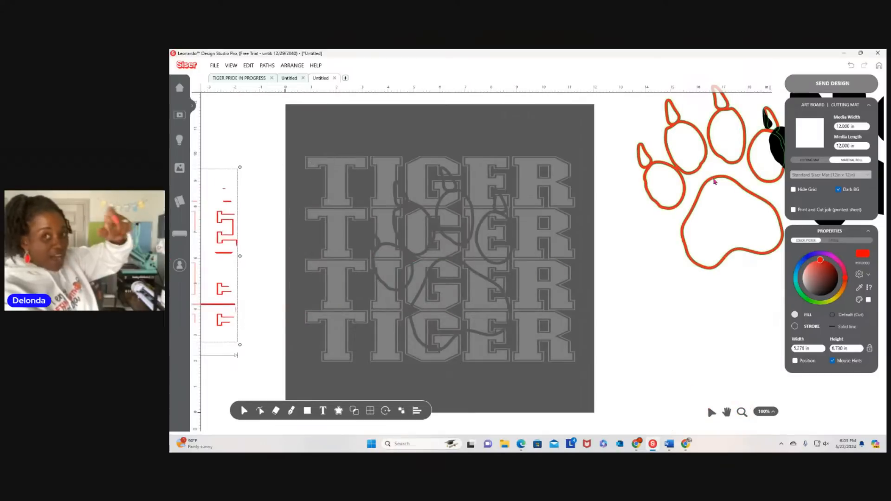
{"action": "left_click_drag", "start_coordinate": [715, 182], "coordinate": [181, 230]}
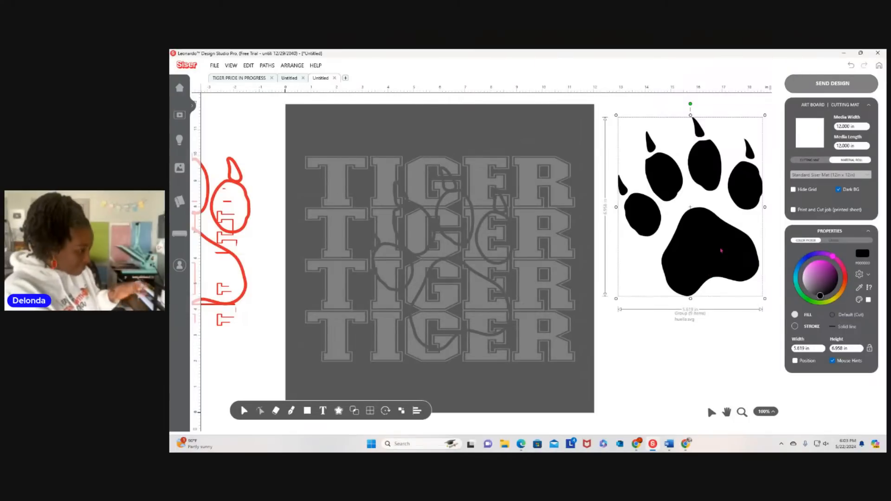
Place the solid black paw over the paw-shaped cut-out in the gray TIGER rows.
{"action": "left_click_drag", "start_coordinate": [700, 237], "coordinate": [449, 290]}
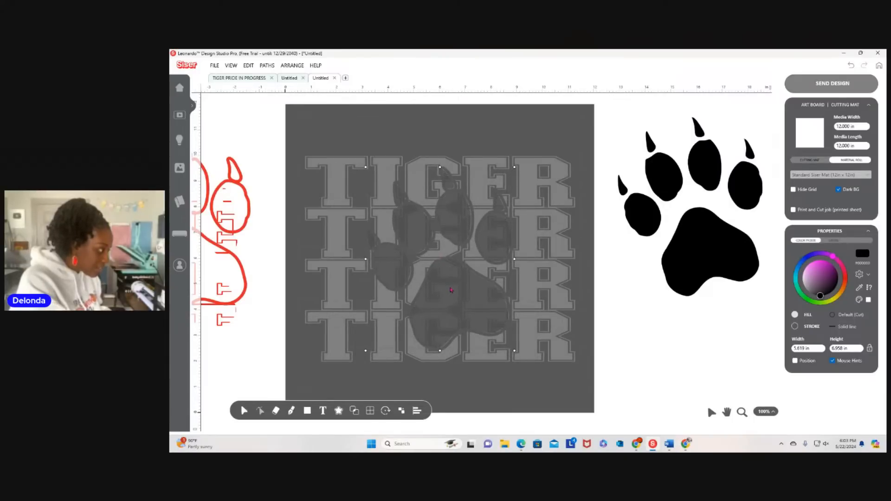
{"action": "left_click_drag", "start_coordinate": [451, 290], "coordinate": [451, 291]}
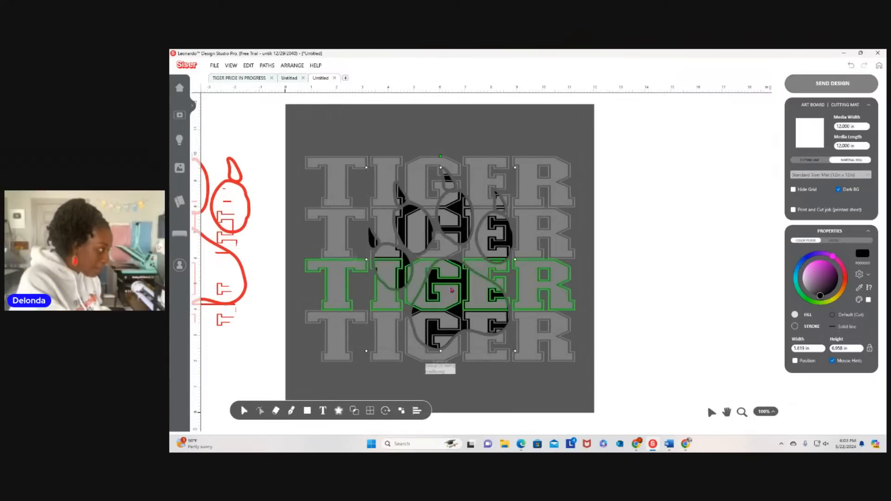
{"action": "left_click", "coordinate": [666, 338]}
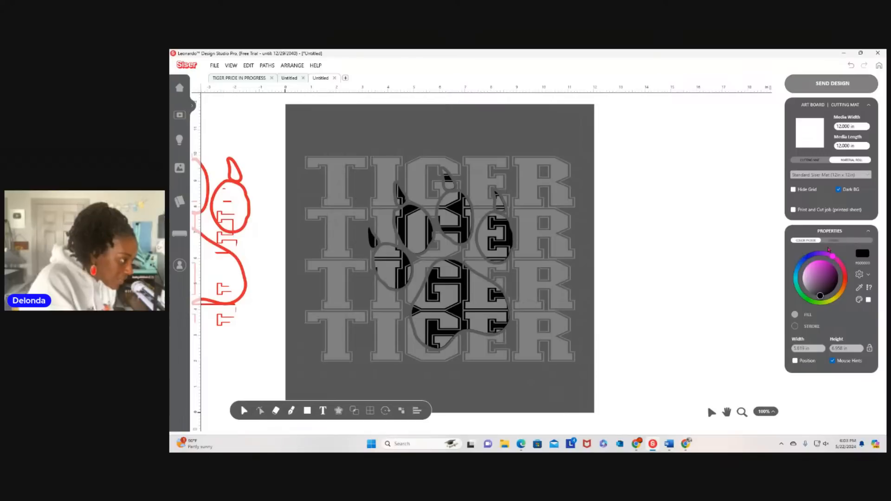
Bring the black huella.svg paw to the front of the gray TIGER rows.
{"action": "left_click", "coordinate": [833, 241]}
{"action": "left_click", "coordinate": [842, 288]}
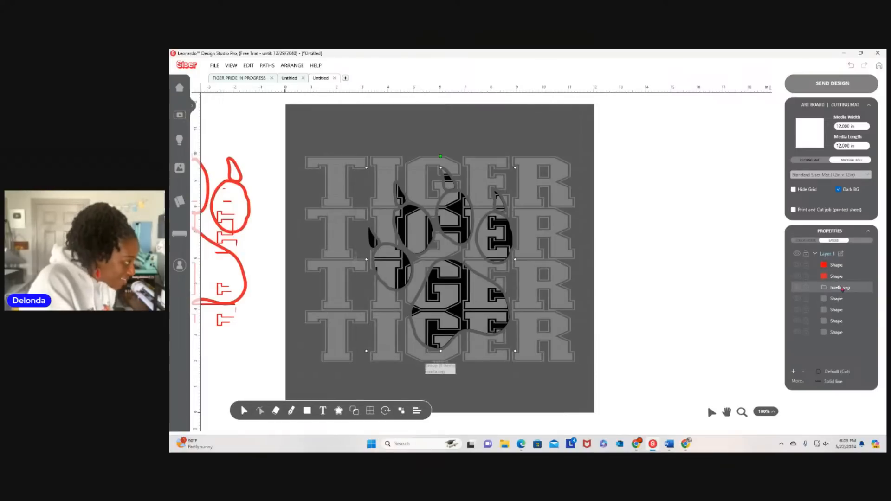
{"action": "right_click", "coordinate": [841, 288]}
{"action": "mouse_move", "coordinate": [842, 327]}
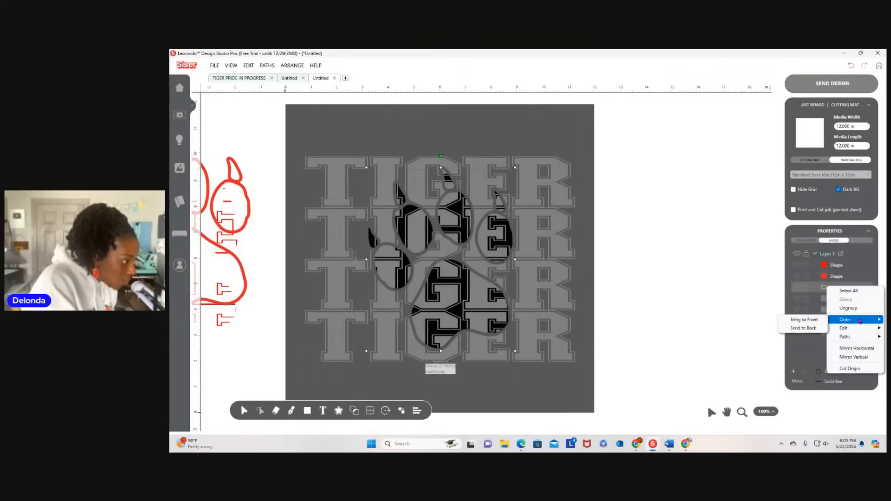
{"action": "left_click", "coordinate": [798, 320]}
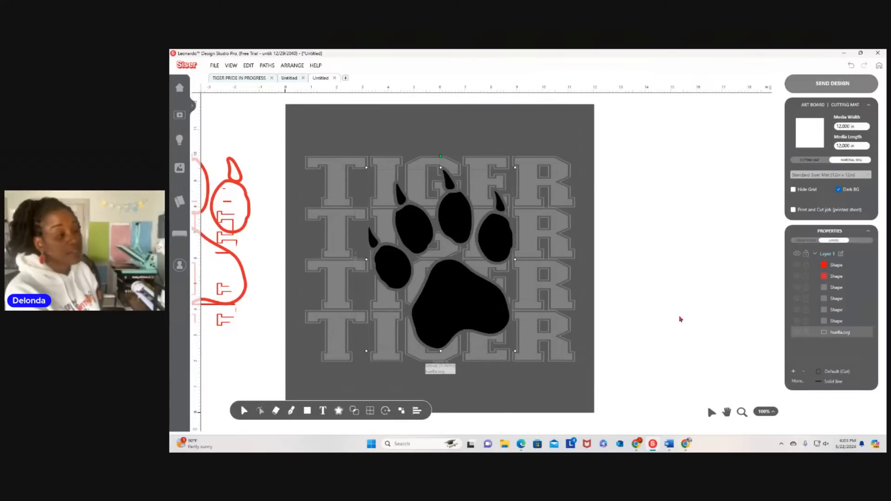
Subtract the black paw from the four gray TIGER rows to clear the letter pieces inside the cut-out.
{"action": "left_click_drag", "start_coordinate": [283, 122], "coordinate": [598, 404]}
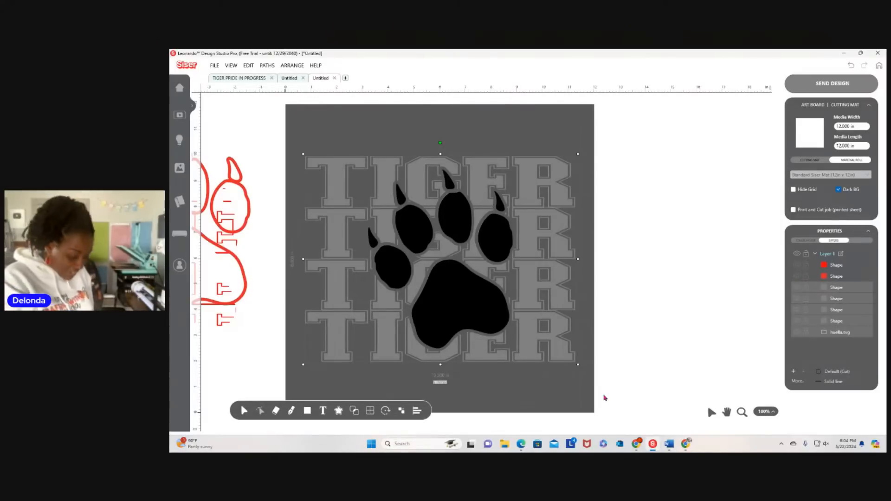
{"action": "left_click", "coordinate": [354, 416]}
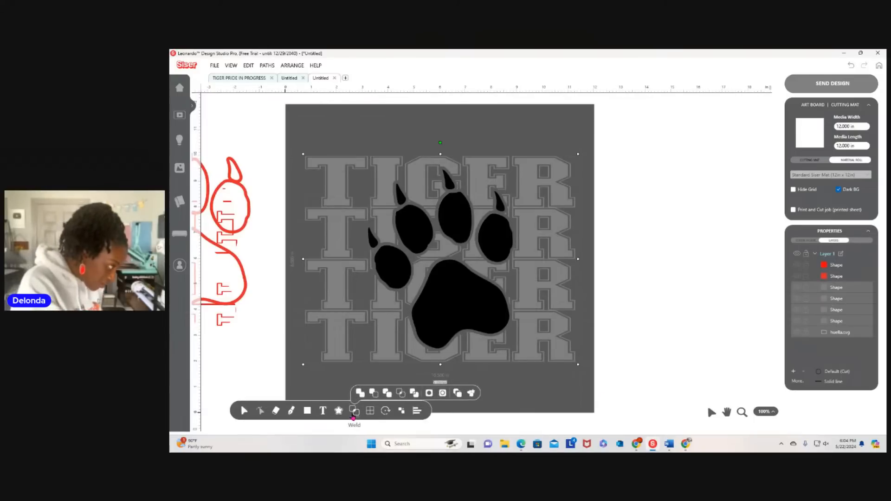
{"action": "left_click", "coordinate": [378, 395]}
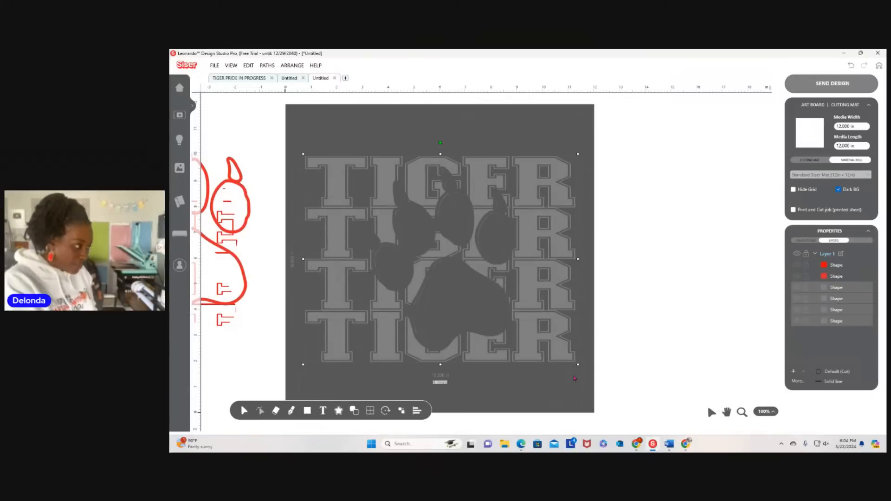
Try to recolor the four stacked TIGER rows white.
{"action": "left_click_drag", "start_coordinate": [295, 130], "coordinate": [577, 386]}
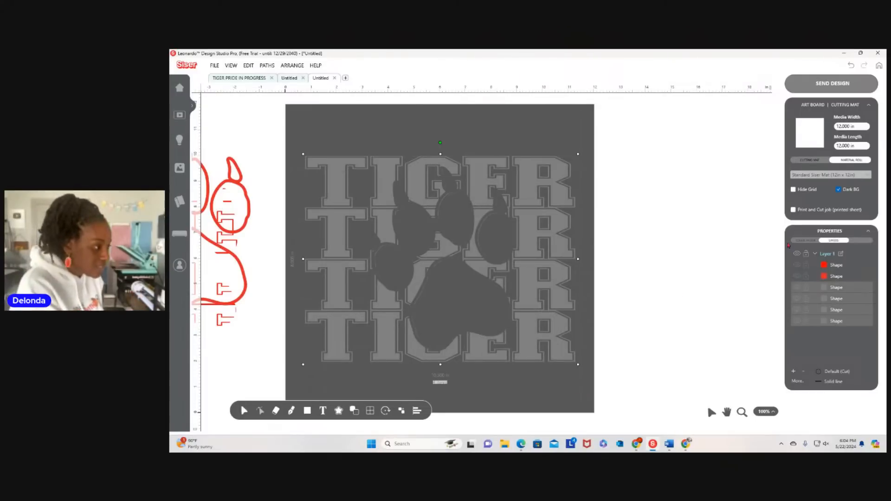
{"action": "left_click", "coordinate": [804, 240]}
{"action": "left_click", "coordinate": [862, 253]}
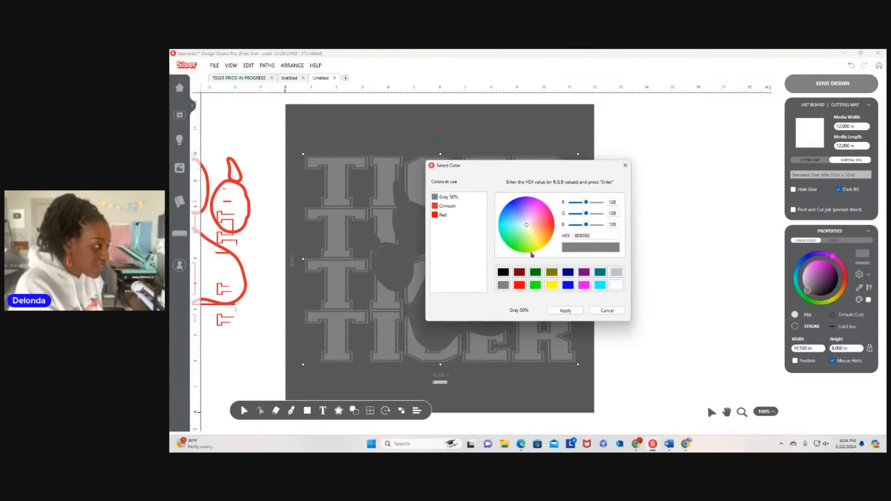
{"action": "left_click", "coordinate": [617, 285]}
{"action": "left_click", "coordinate": [565, 310]}
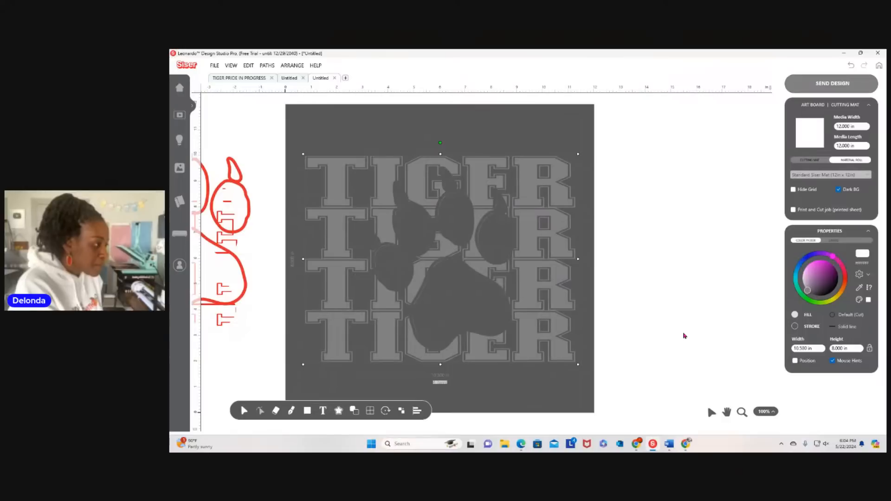
{"action": "left_click", "coordinate": [861, 255]}
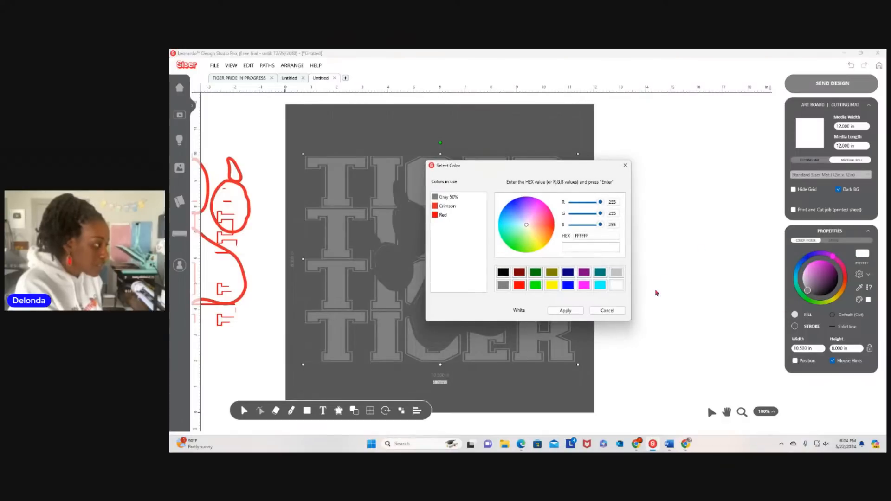
{"action": "left_click", "coordinate": [607, 311]}
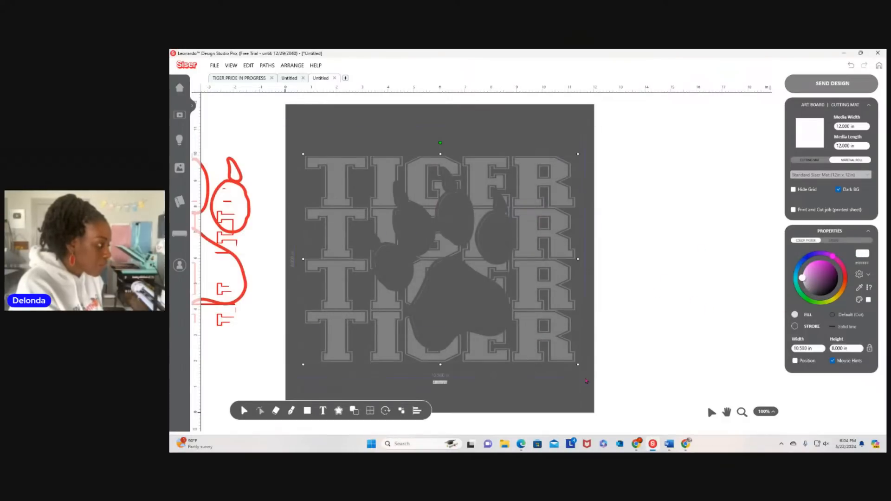
{"action": "left_click", "coordinate": [861, 254]}
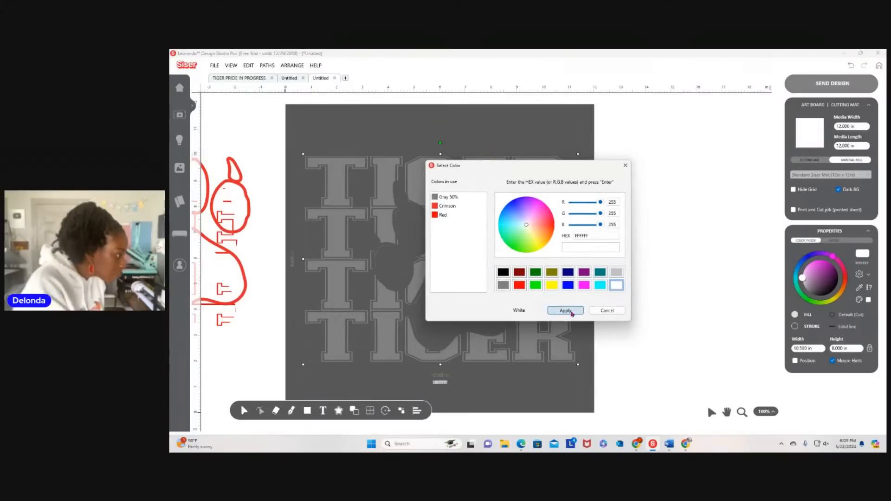
{"action": "left_click", "coordinate": [565, 311]}
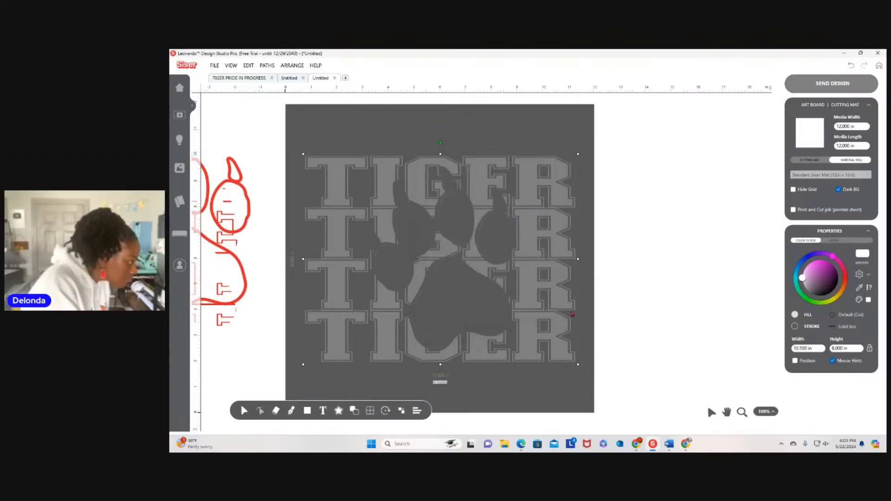
{"action": "left_click", "coordinate": [687, 296]}
{"action": "left_click", "coordinate": [474, 352]}
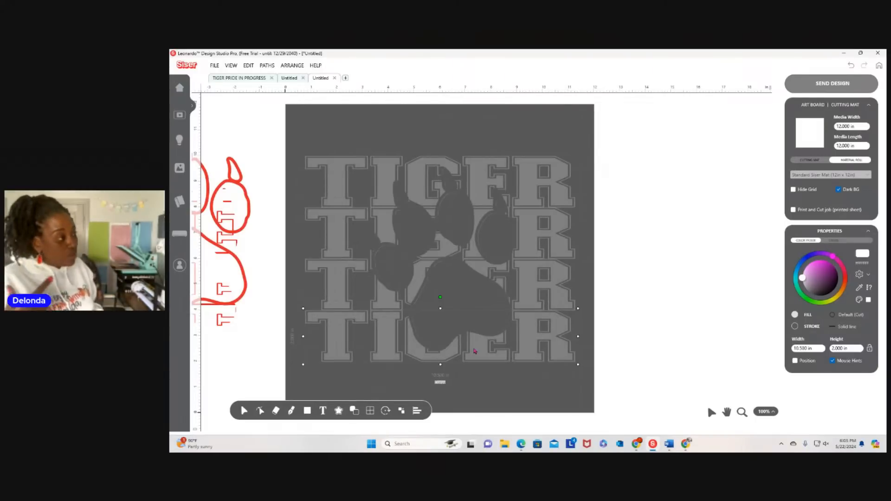
{"action": "left_click", "coordinate": [478, 403]}
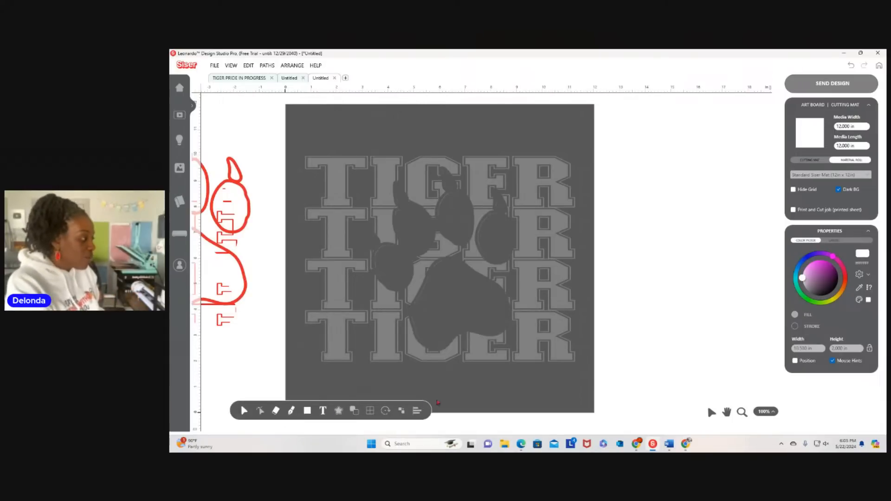
Add the text "pride" in the Clarity font and place it beside the art board, clear of the TIGER rows.
{"action": "left_click", "coordinate": [323, 411]}
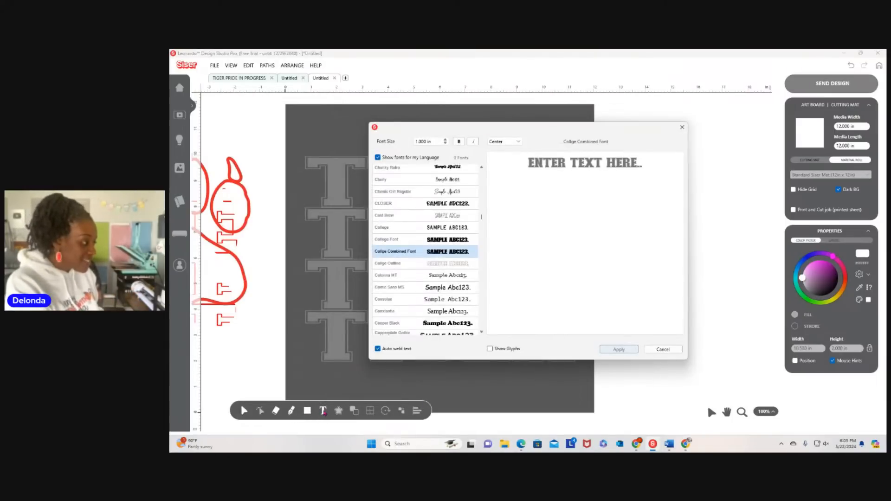
{"action": "left_click", "coordinate": [558, 246]}
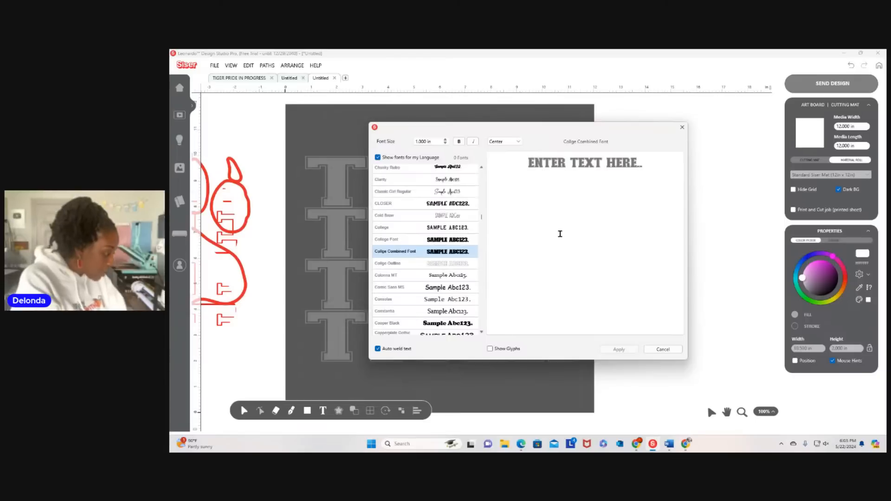
{"action": "left_click", "coordinate": [583, 169]}
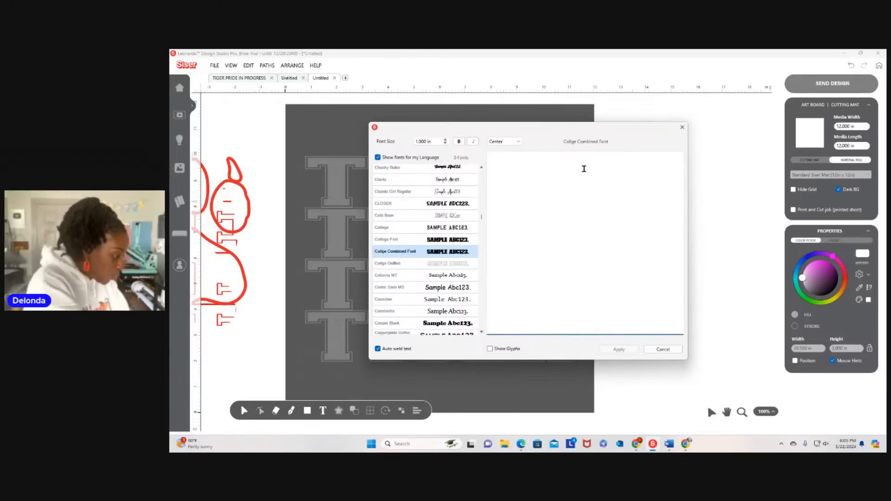
{"action": "type", "text": "PRIDE"}
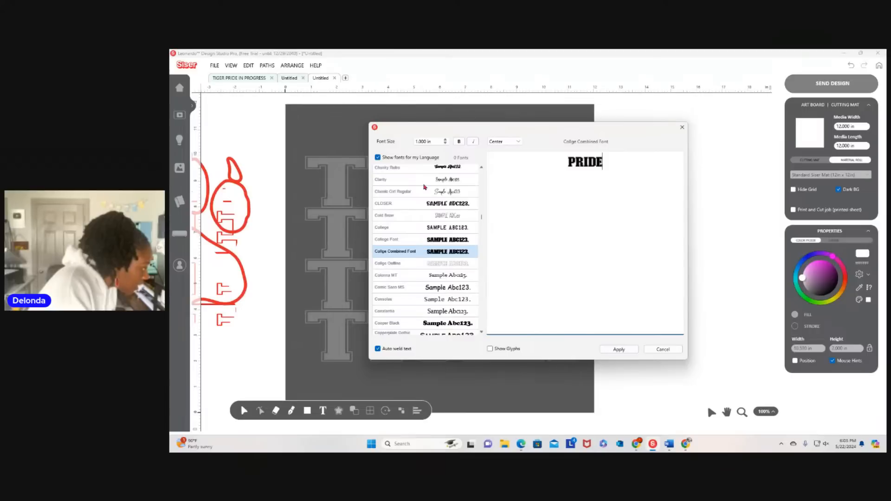
{"action": "left_click", "coordinate": [424, 183]}
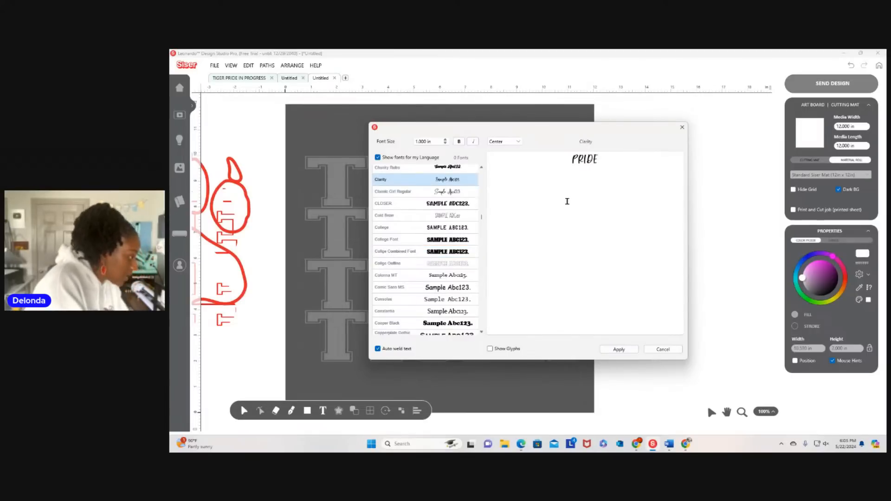
{"action": "left_click_drag", "start_coordinate": [610, 162], "coordinate": [568, 159]}
{"action": "type", "text": "P"}
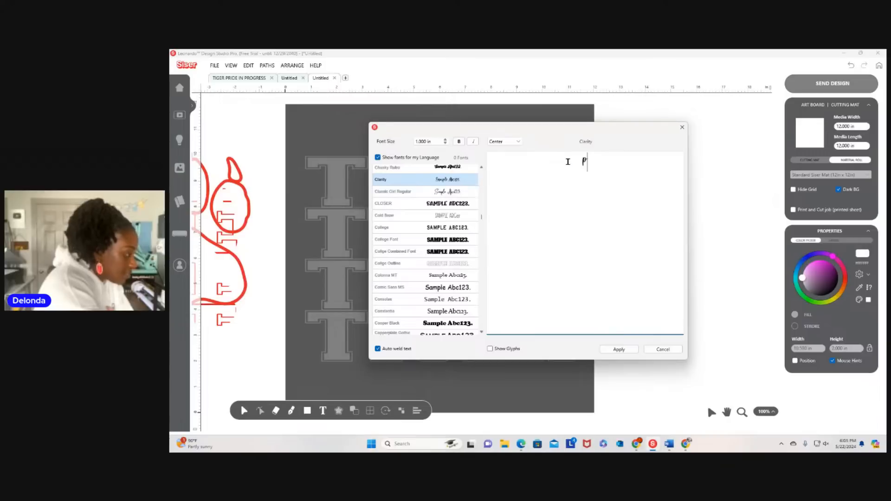
{"action": "type", "text": "ride"}
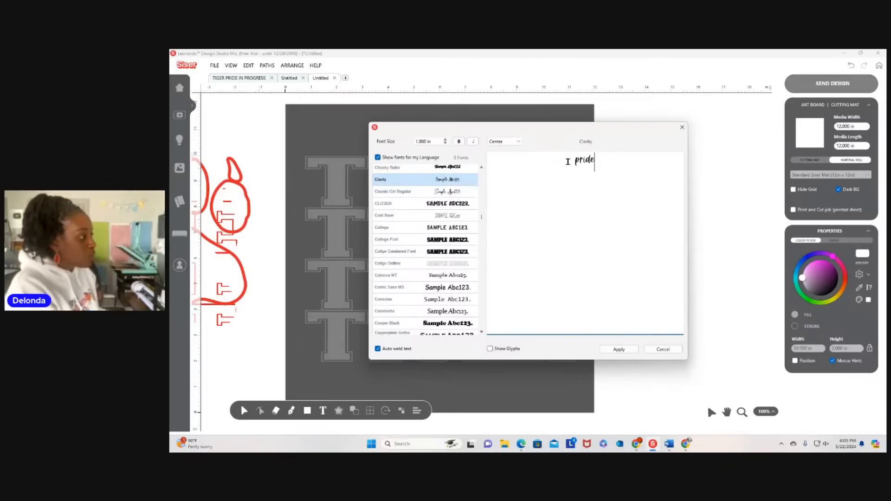
{"action": "left_click", "coordinate": [619, 349]}
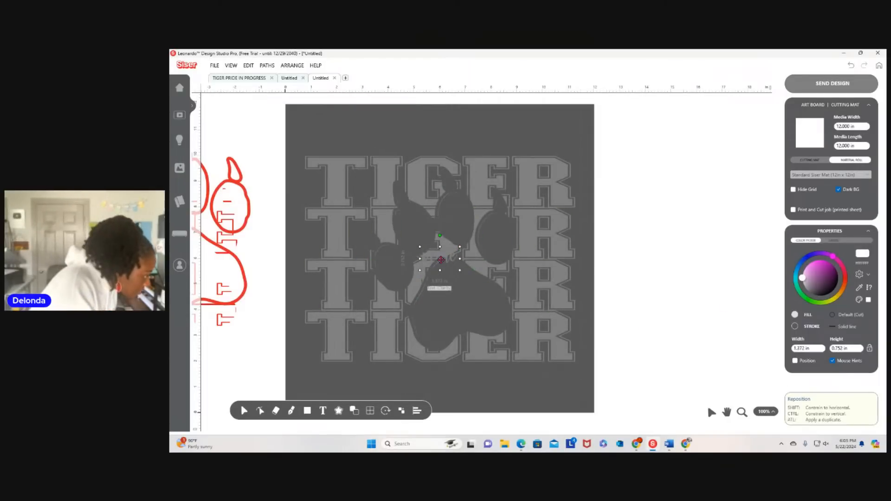
{"action": "left_click_drag", "start_coordinate": [440, 260], "coordinate": [653, 249]}
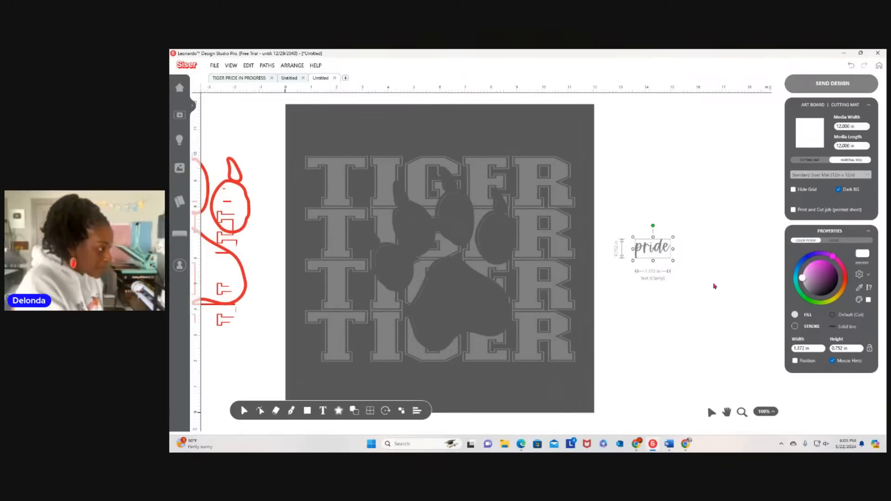
Try to recolor the "pride" text white.
{"action": "left_click", "coordinate": [862, 255]}
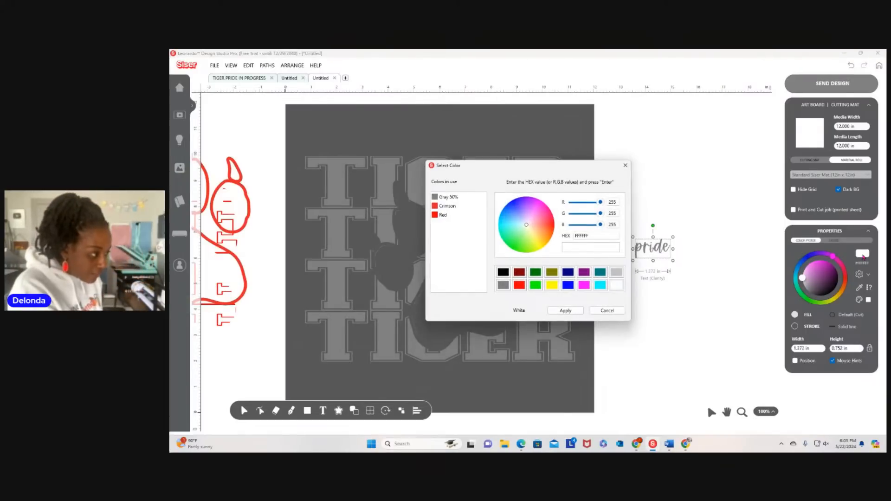
{"action": "left_click", "coordinate": [617, 286]}
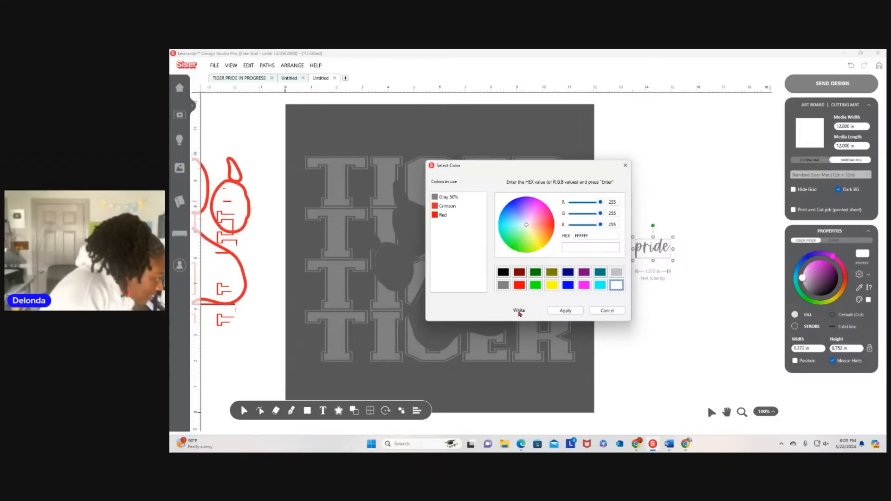
{"action": "left_click", "coordinate": [565, 310]}
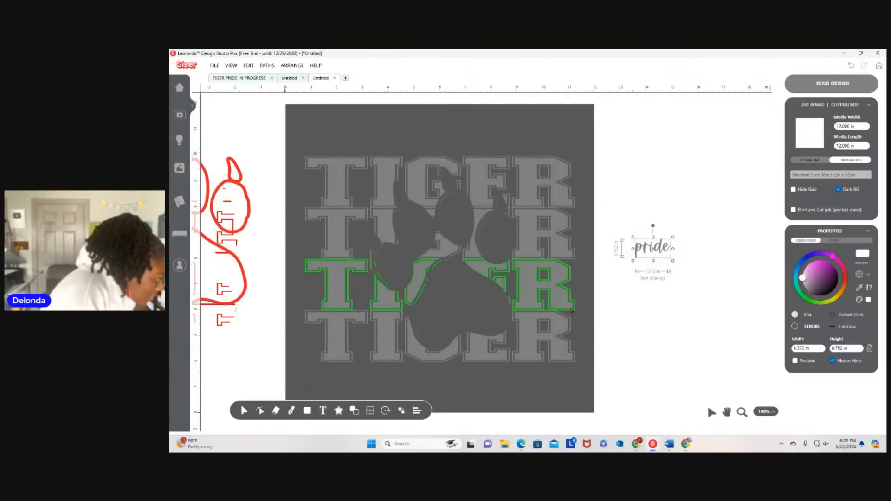
{"action": "left_click", "coordinate": [659, 253]}
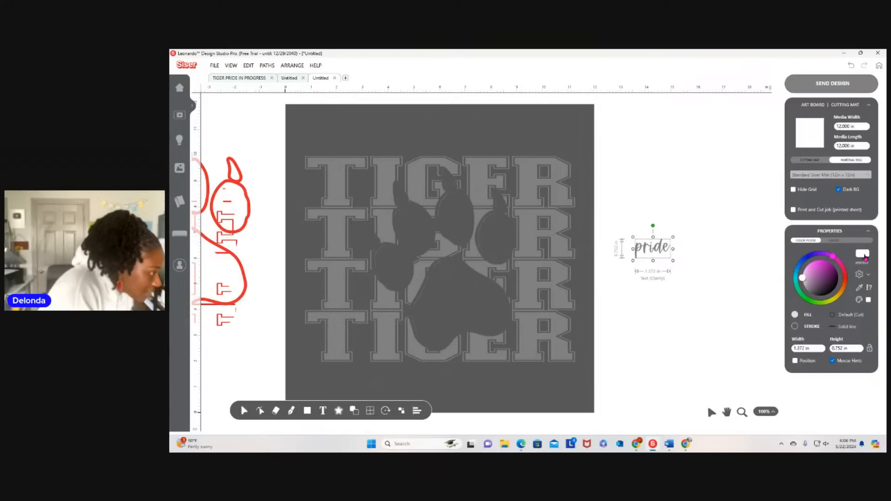
Toggle the lock on the "pride" text object in Layer 1.
{"action": "left_click", "coordinate": [833, 240]}
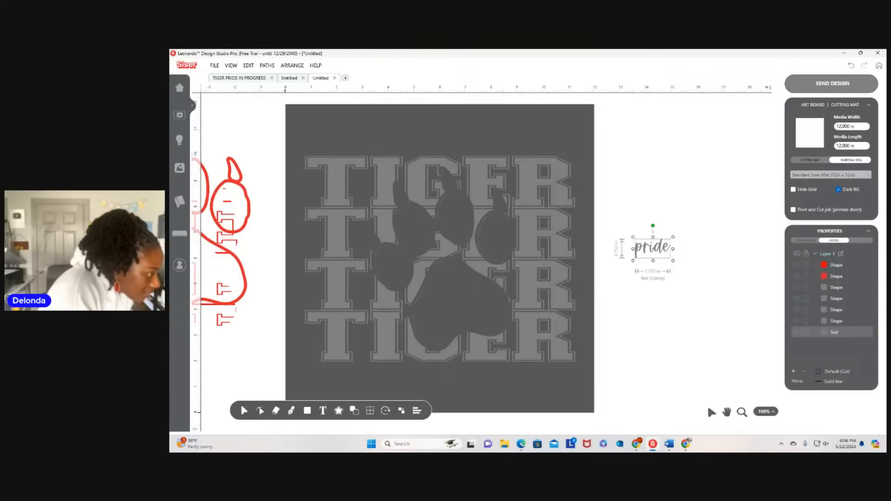
{"action": "right_click", "coordinate": [834, 335]}
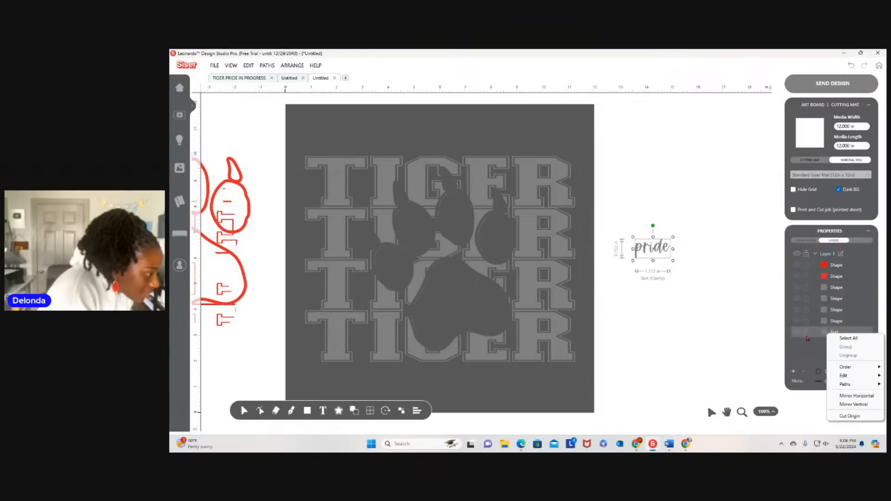
{"action": "left_click", "coordinate": [807, 338]}
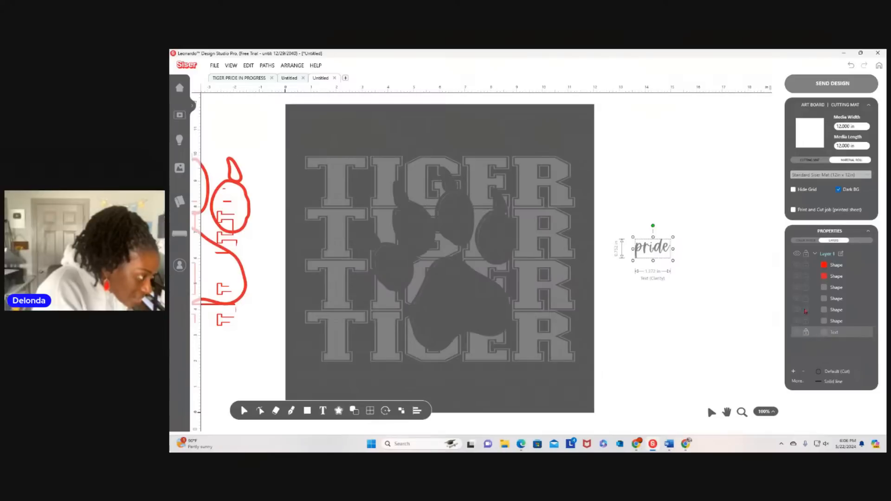
Try to recolor the "pride" text yellow.
{"action": "left_click", "coordinate": [805, 241]}
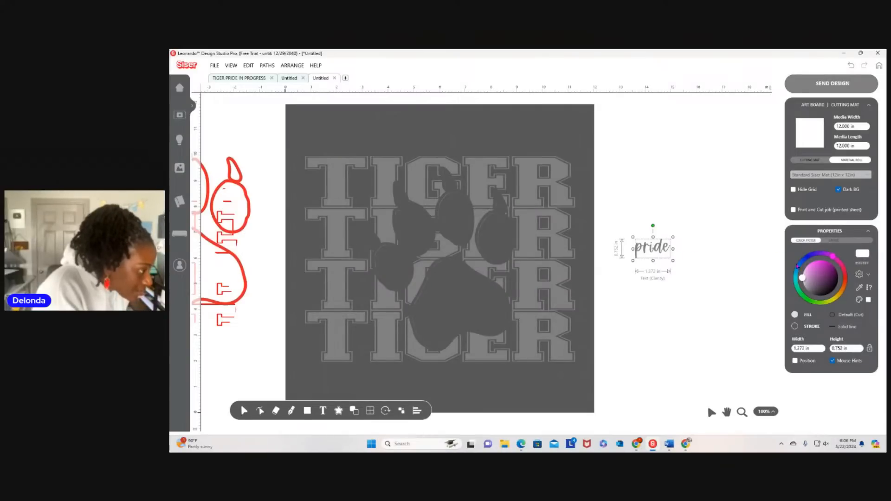
{"action": "left_click", "coordinate": [862, 253]}
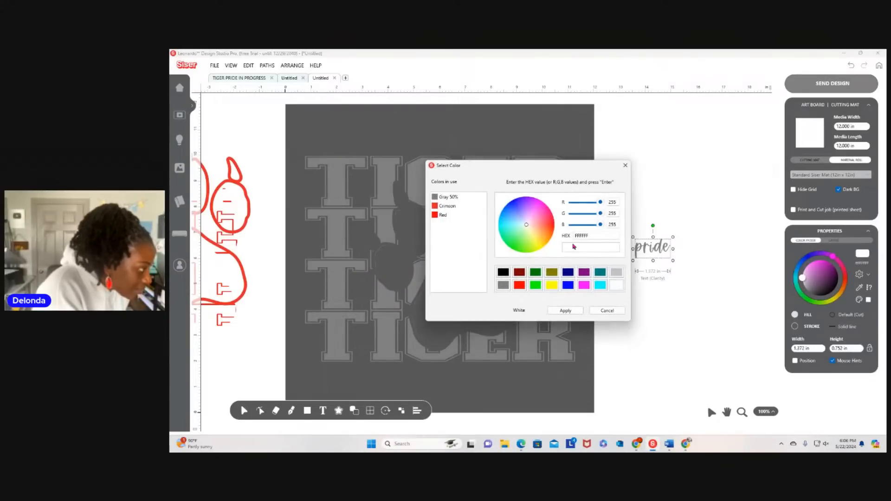
{"action": "left_click", "coordinate": [552, 286]}
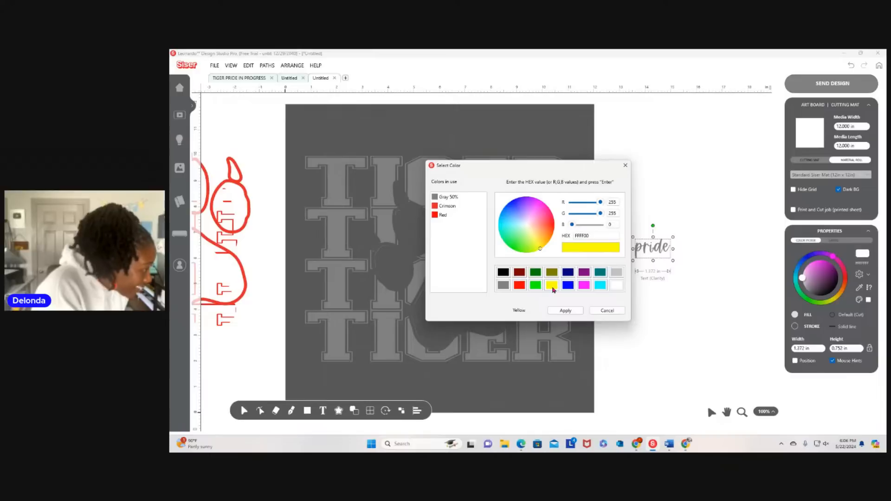
{"action": "left_click", "coordinate": [558, 311]}
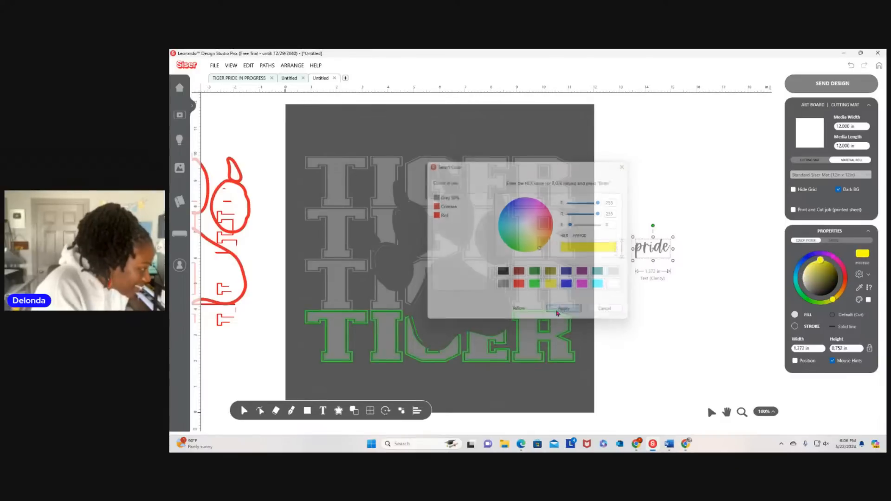
{"action": "left_click", "coordinate": [692, 310]}
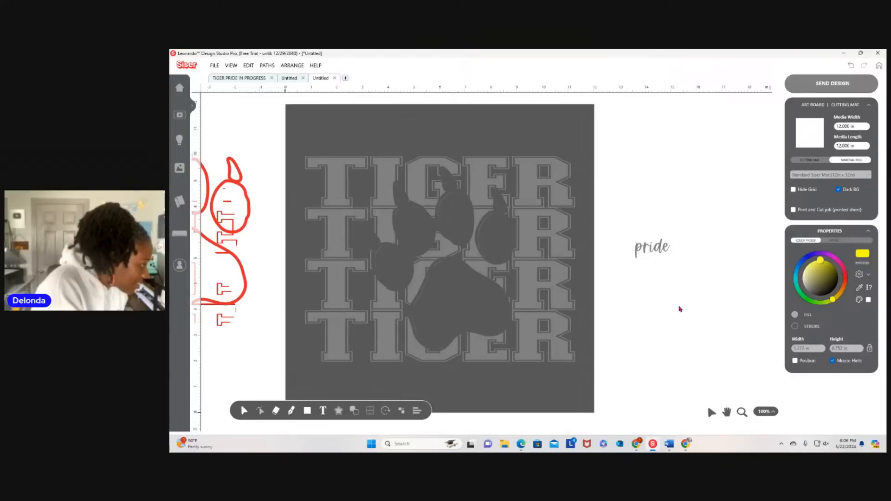
Save the document as "tiger pride in progress 0522" in the LDS format.
{"action": "left_click", "coordinate": [213, 65]}
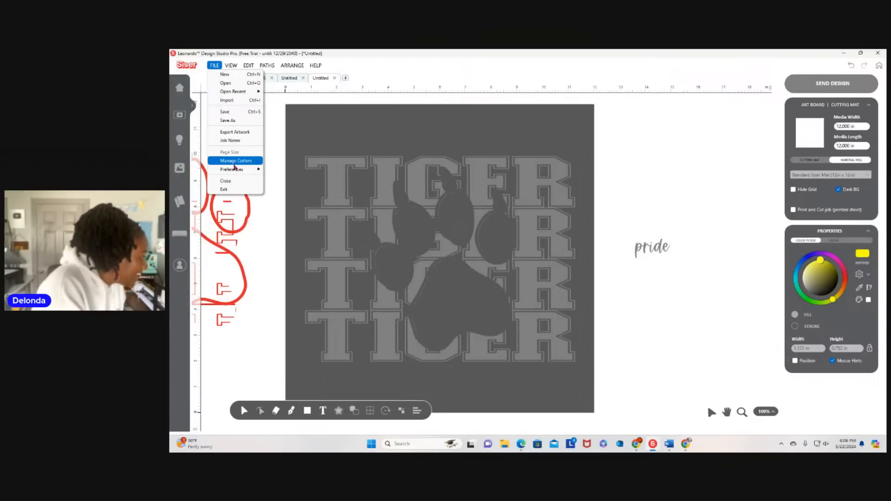
{"action": "left_click", "coordinate": [227, 120]}
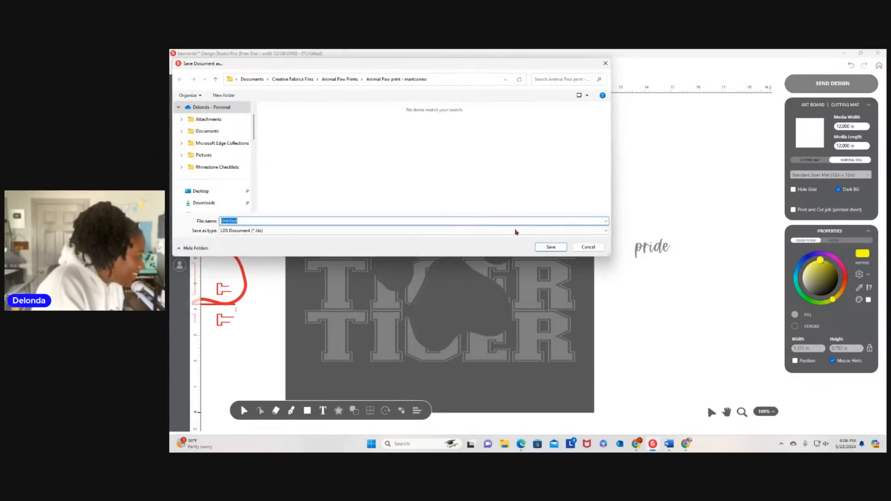
{"action": "type", "text": "t"}
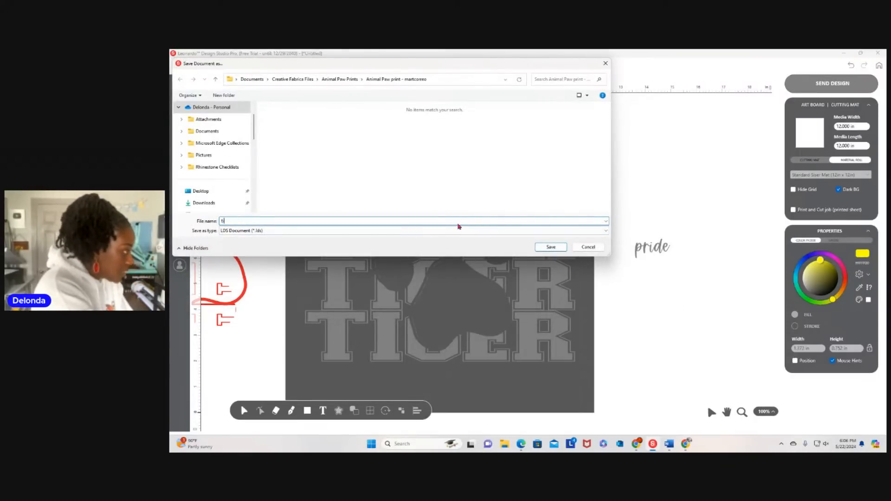
{"action": "type", "text": "iger pride in"}
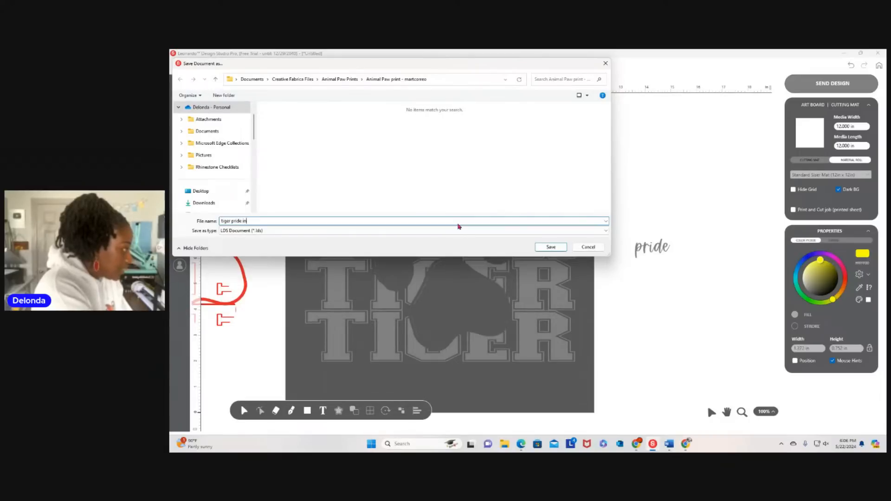
{"action": "type", "text": " progress 0522"}
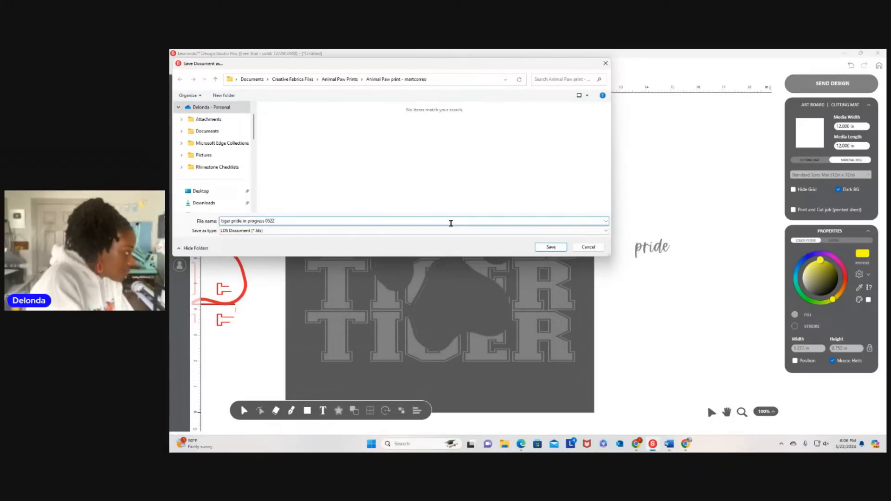
{"action": "left_click", "coordinate": [546, 248]}
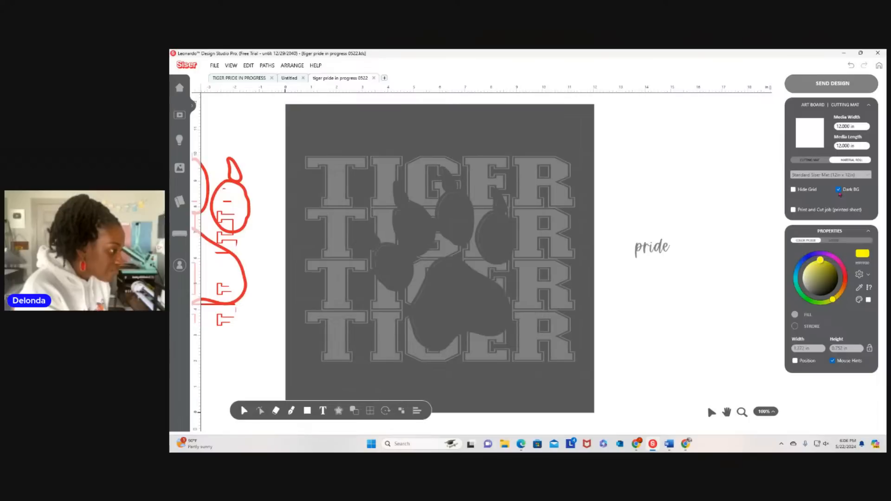
Turn off the dark background on the art board.
{"action": "left_click", "coordinate": [838, 191]}
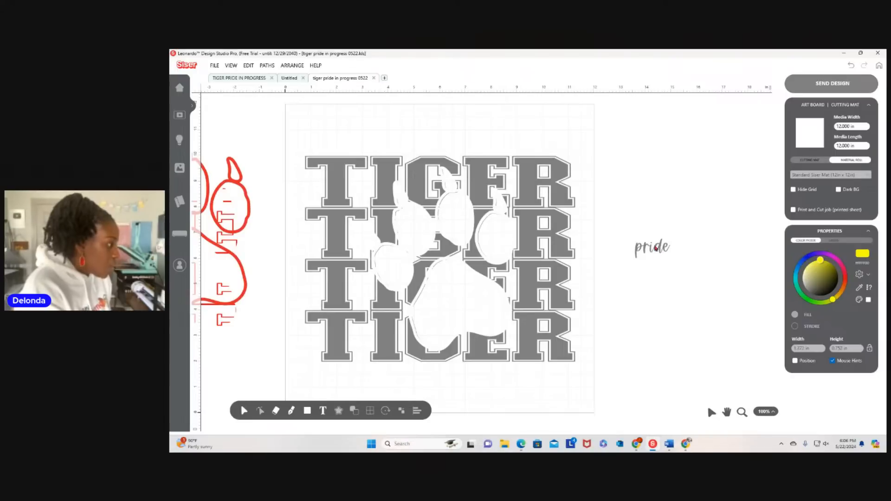
{"action": "left_click", "coordinate": [529, 195]}
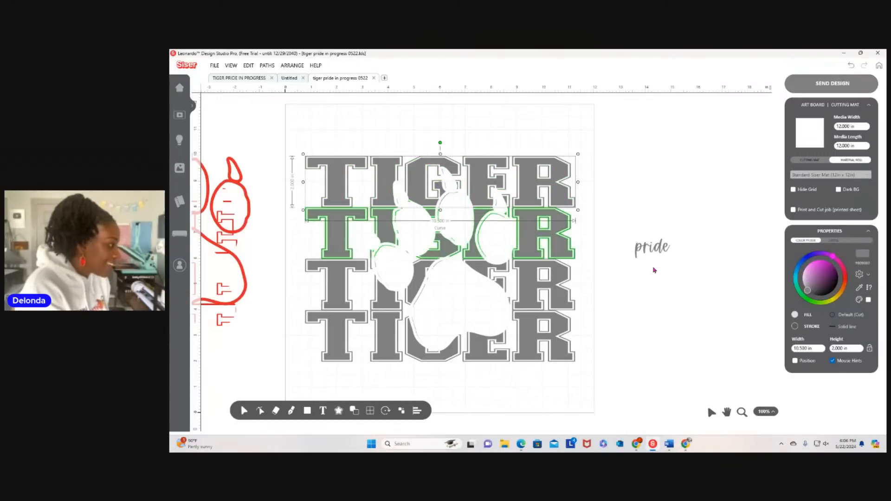
{"action": "left_click", "coordinate": [654, 270]}
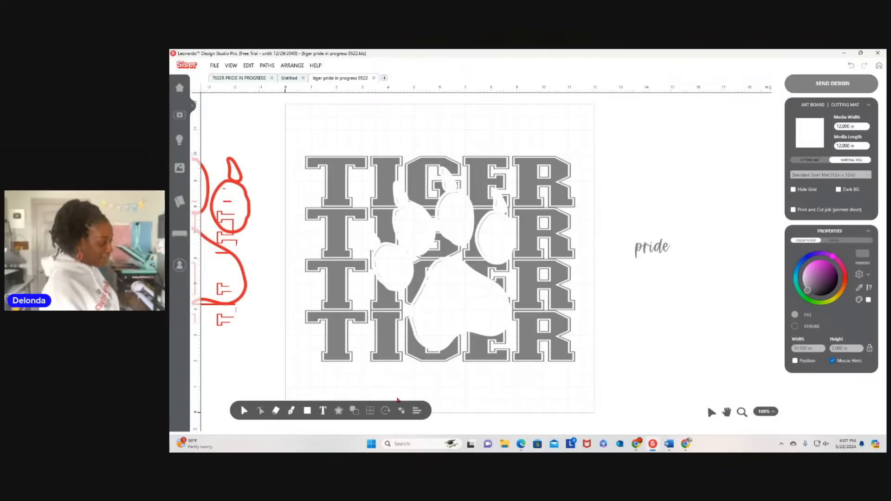
Add a second "pride" text in the Clarity font at a 1.000 in font size.
{"action": "left_click", "coordinate": [323, 410]}
{"action": "left_click", "coordinate": [599, 180]}
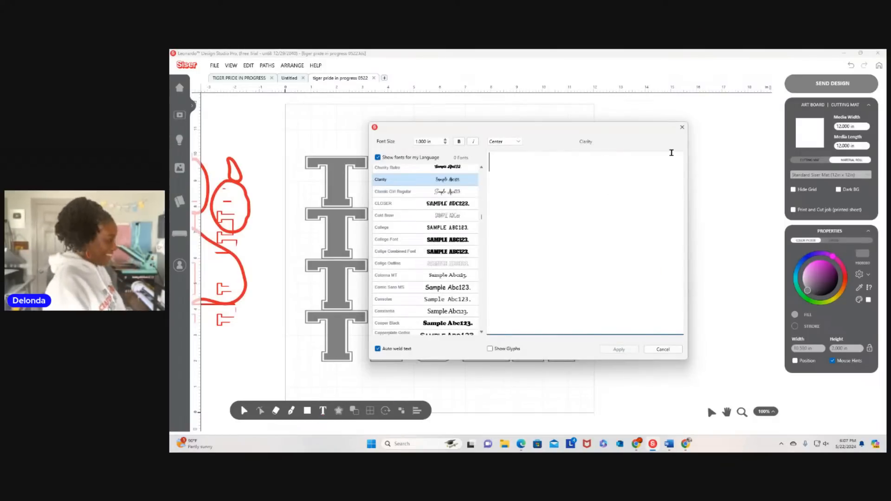
{"action": "type", "text": "pro"}
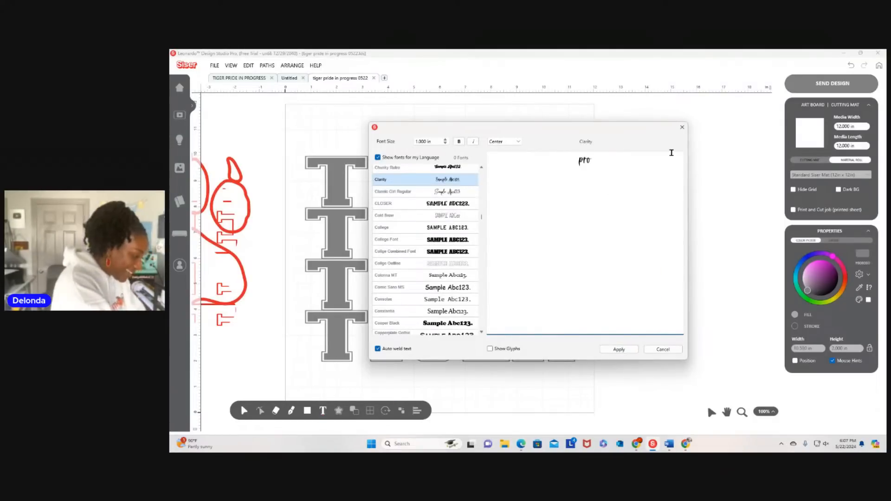
{"action": "key", "text": "BackSpace"}
{"action": "key", "text": "BackSpace"}
{"action": "type", "text": "ride"}
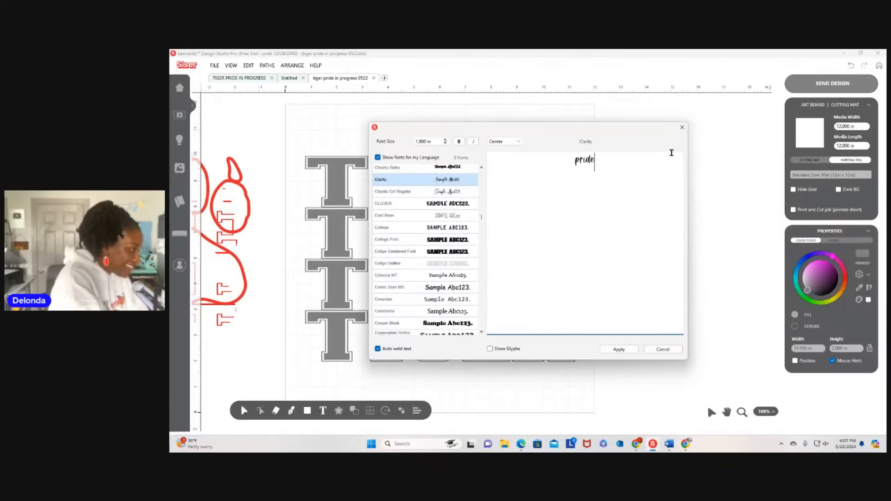
{"action": "left_click", "coordinate": [619, 349]}
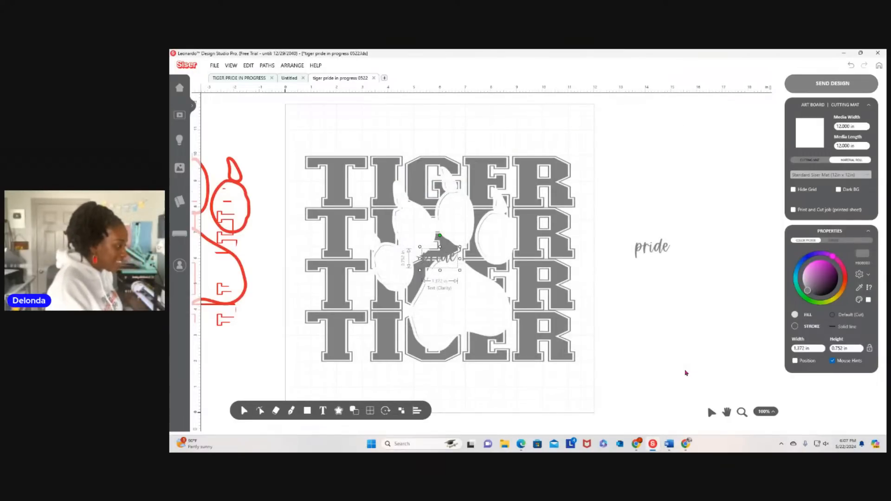
Move the new "pride" text below the TIGER rows and enlarge it to about 3.94 by 2.16 in.
{"action": "left_click_drag", "start_coordinate": [651, 247], "coordinate": [487, 282]}
{"action": "left_click", "coordinate": [436, 267]}
{"action": "left_click_drag", "start_coordinate": [444, 263], "coordinate": [466, 382]}
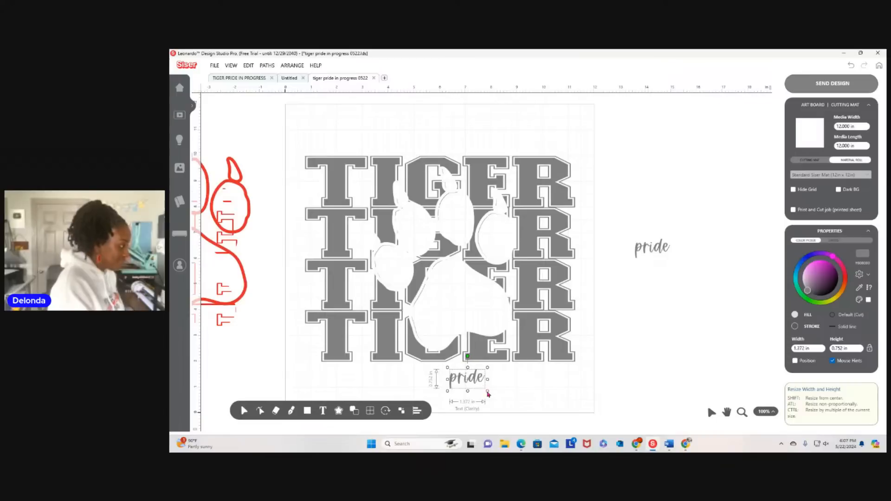
{"action": "left_click_drag", "start_coordinate": [488, 391], "coordinate": [557, 422]}
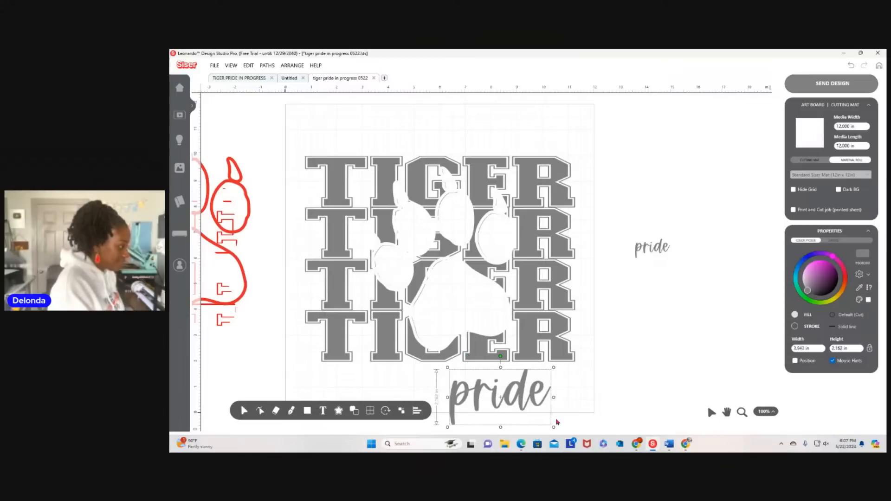
Recolor the enlarged "pride" text aqua.
{"action": "left_click", "coordinate": [862, 253]}
{"action": "left_click", "coordinate": [600, 287]}
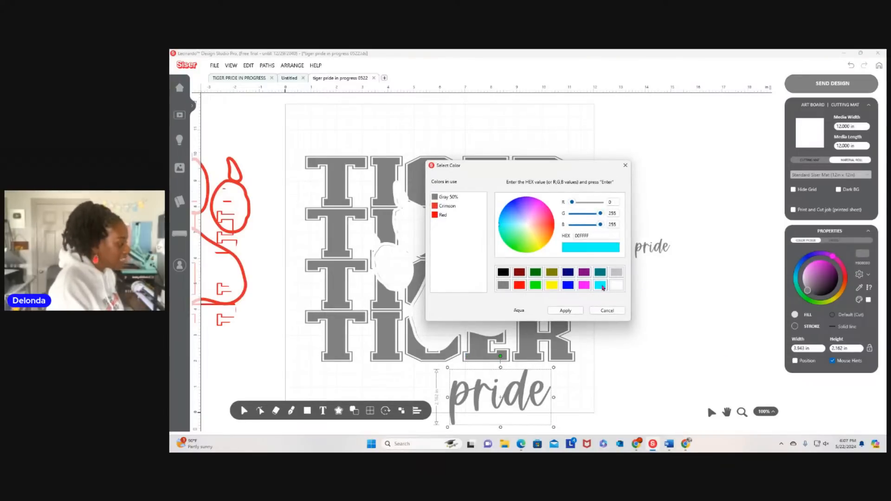
{"action": "left_click", "coordinate": [566, 310]}
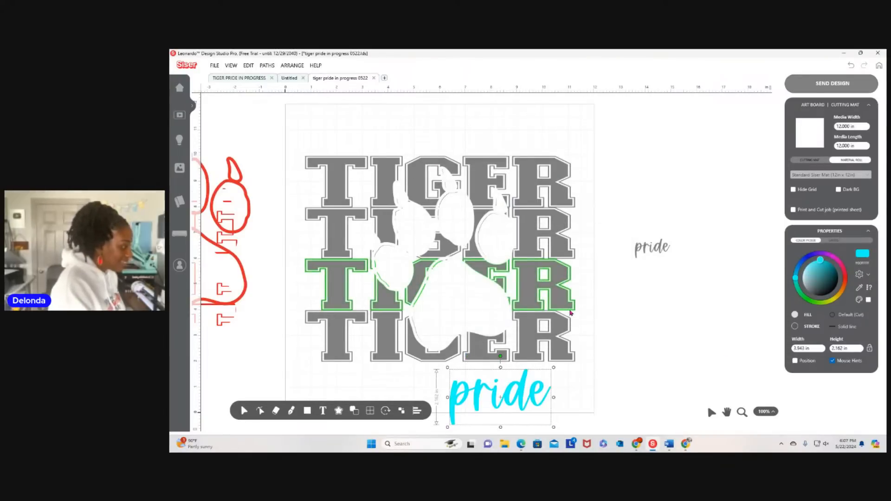
Recolor the enlarged "pride" text red (FF0000).
{"action": "left_click", "coordinate": [863, 256]}
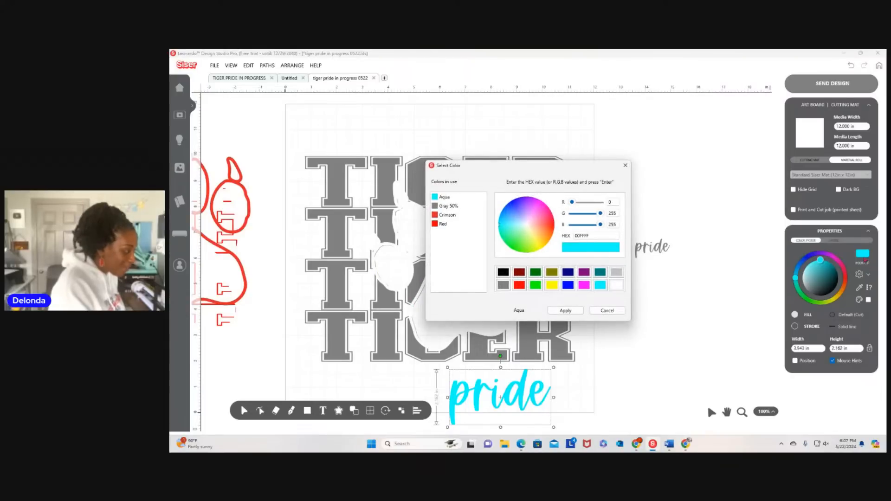
{"action": "left_click", "coordinate": [519, 284]}
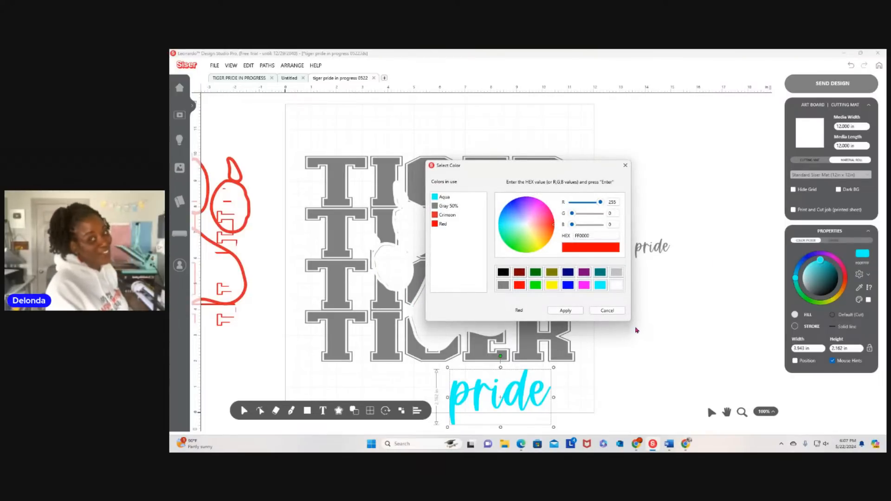
{"action": "left_click", "coordinate": [575, 311]}
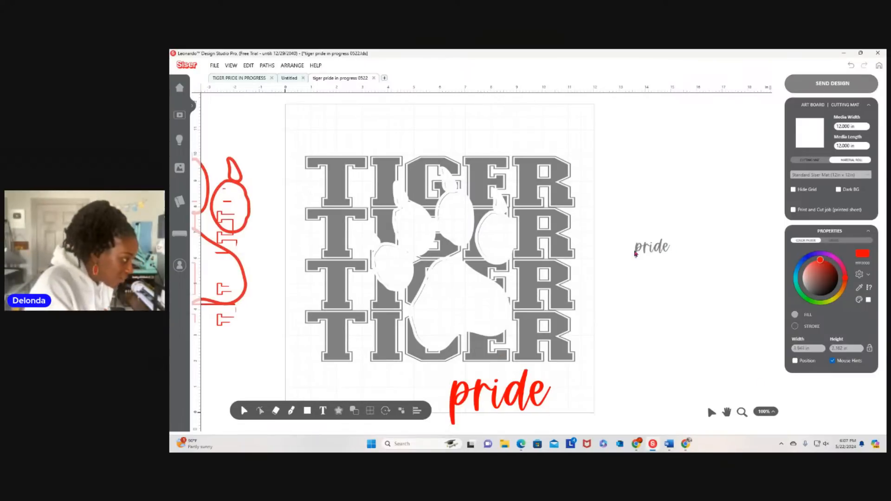
{"action": "left_click", "coordinate": [666, 253]}
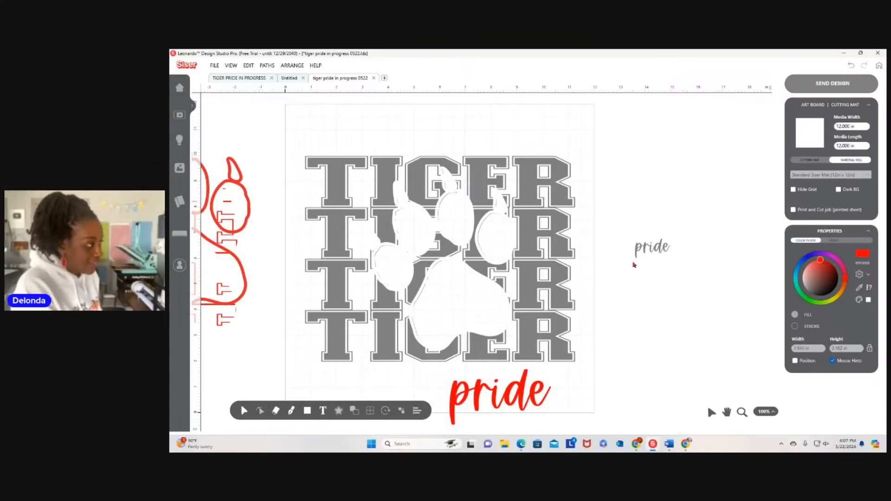
Enlarge the red "pride" text to about 7.84 by 4.30 in and position it overlapping the lowest TIGER row.
{"action": "left_click", "coordinate": [509, 406]}
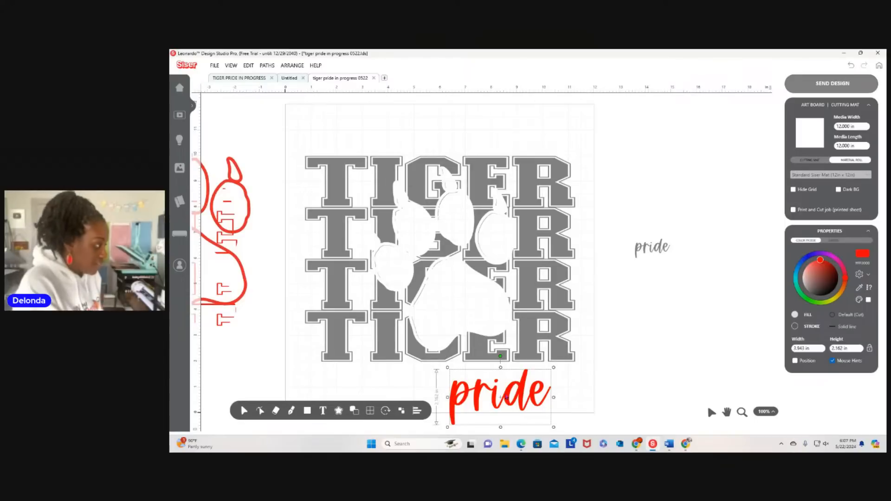
{"action": "left_click", "coordinate": [231, 66]}
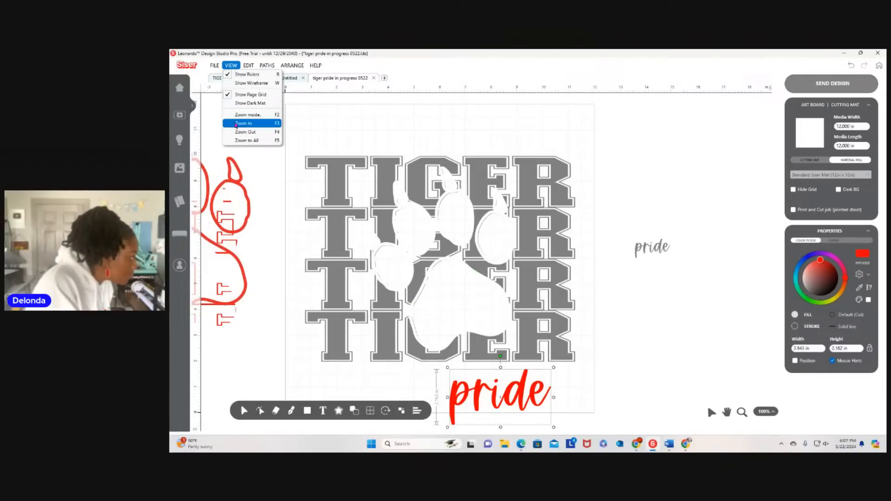
{"action": "left_click", "coordinate": [239, 132]}
{"action": "left_click", "coordinate": [230, 66]}
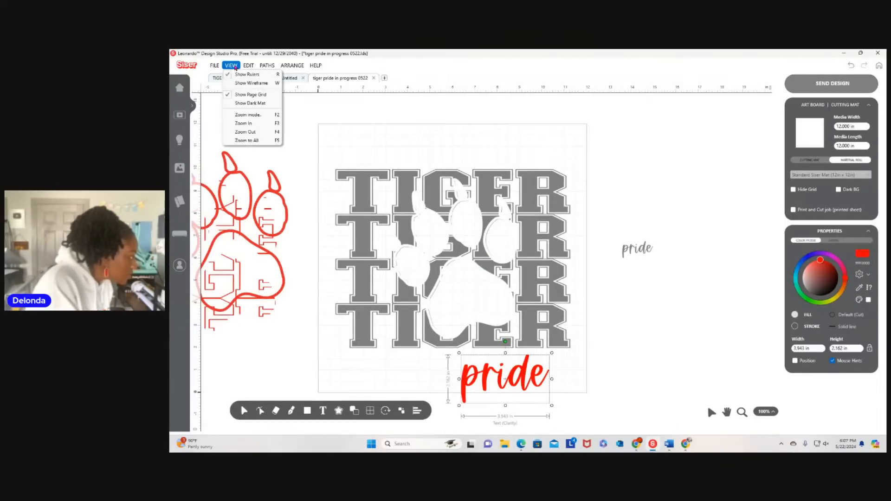
{"action": "left_click", "coordinate": [253, 132]}
{"action": "left_click_drag", "start_coordinate": [501, 367], "coordinate": [437, 356]}
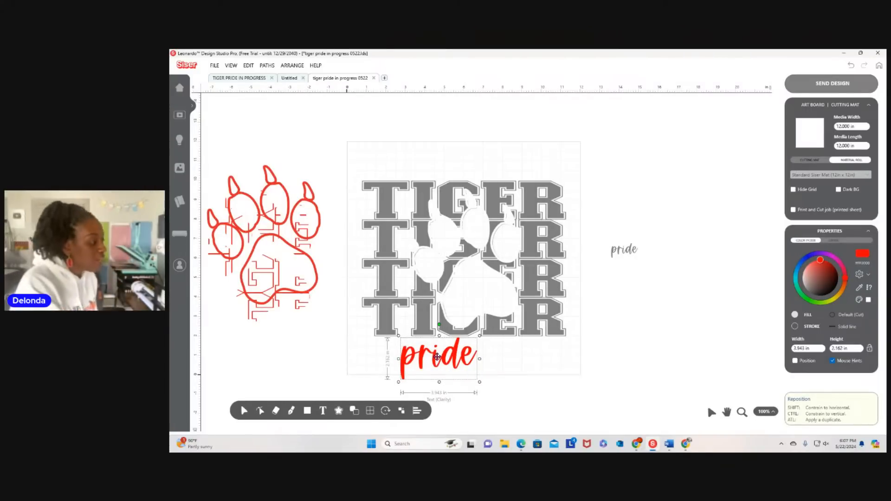
{"action": "left_click_drag", "start_coordinate": [479, 381], "coordinate": [476, 360]}
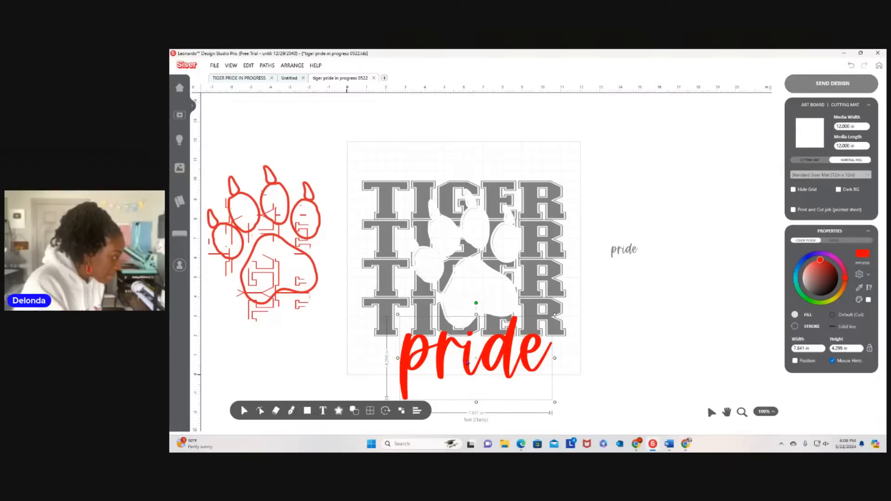
{"action": "left_click_drag", "start_coordinate": [466, 362], "coordinate": [466, 361]}
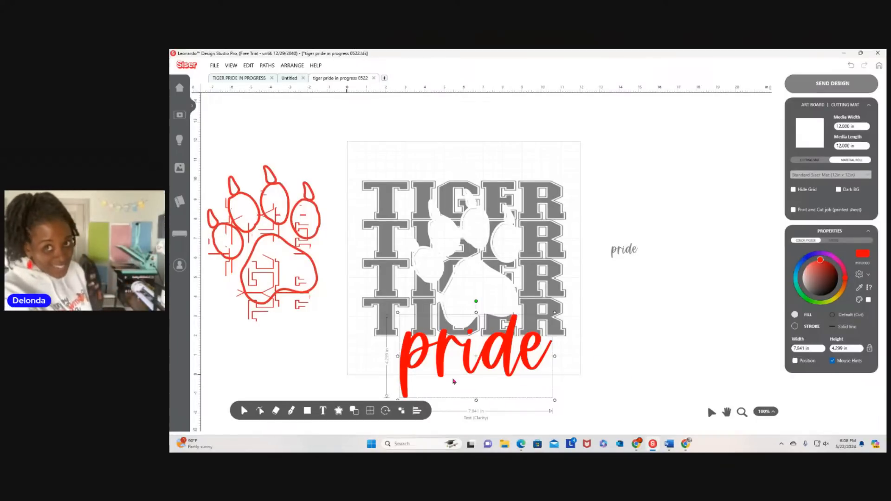
Build a black editable cut-only contour around the red "pride" text with holes included and a 0.083 in offset.
{"action": "left_click", "coordinate": [339, 411]}
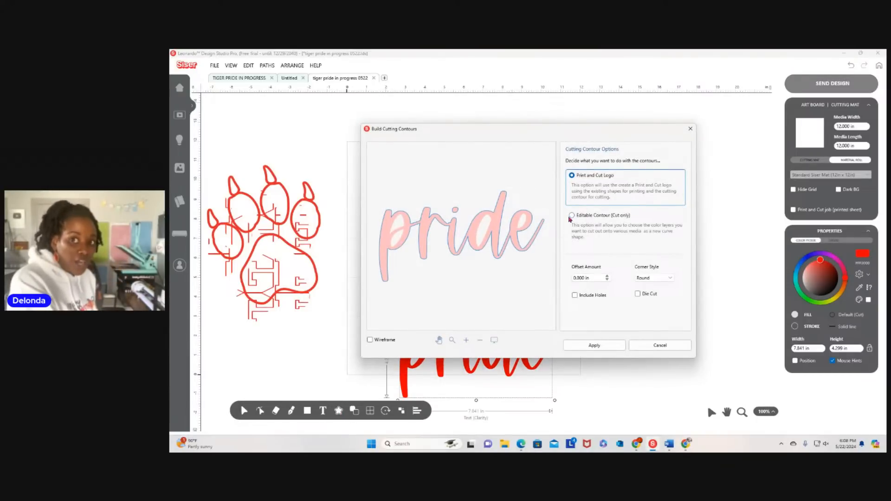
{"action": "left_click", "coordinate": [571, 215]}
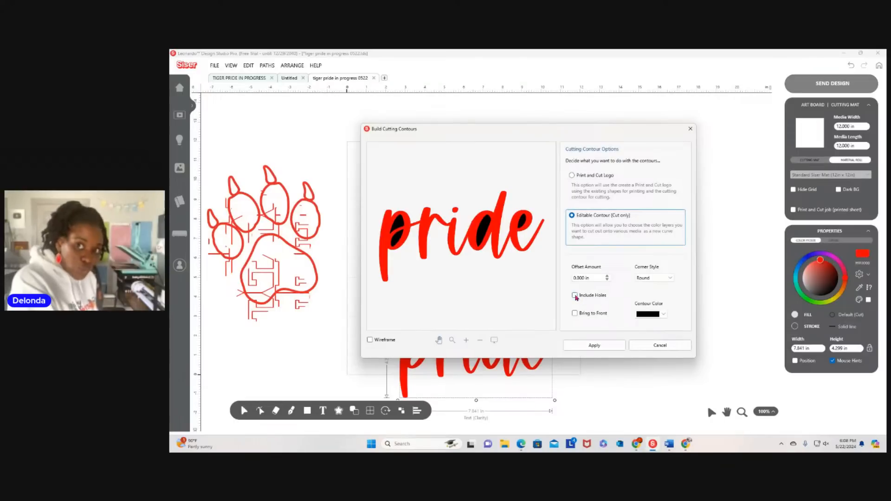
{"action": "left_click", "coordinate": [575, 295]}
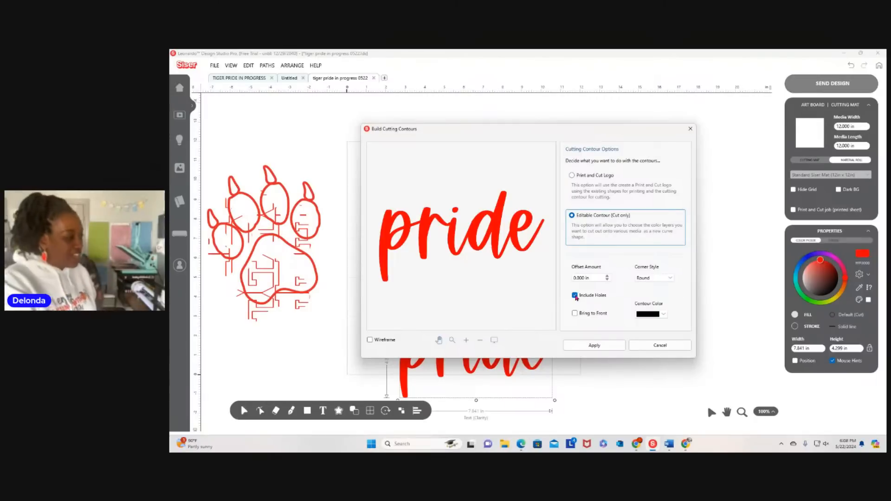
{"action": "left_click", "coordinate": [607, 277]}
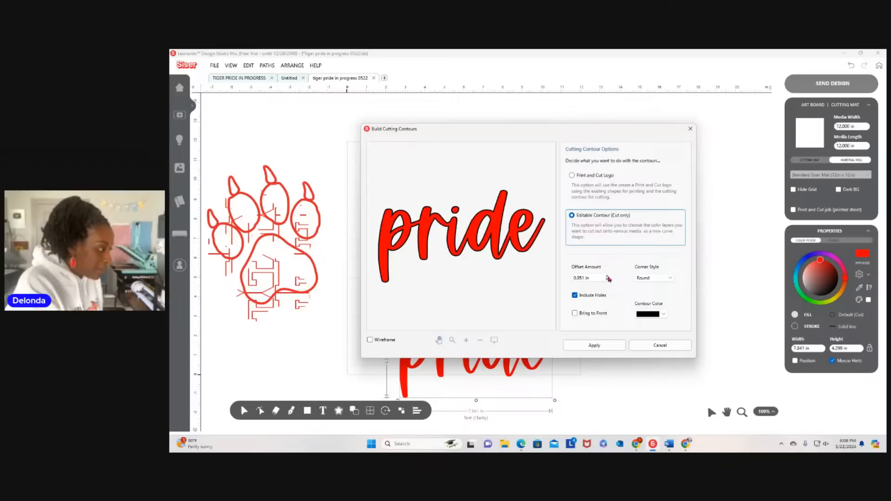
{"action": "left_click", "coordinate": [607, 277]}
{"action": "left_click", "coordinate": [607, 277]}
{"action": "left_click", "coordinate": [608, 277]}
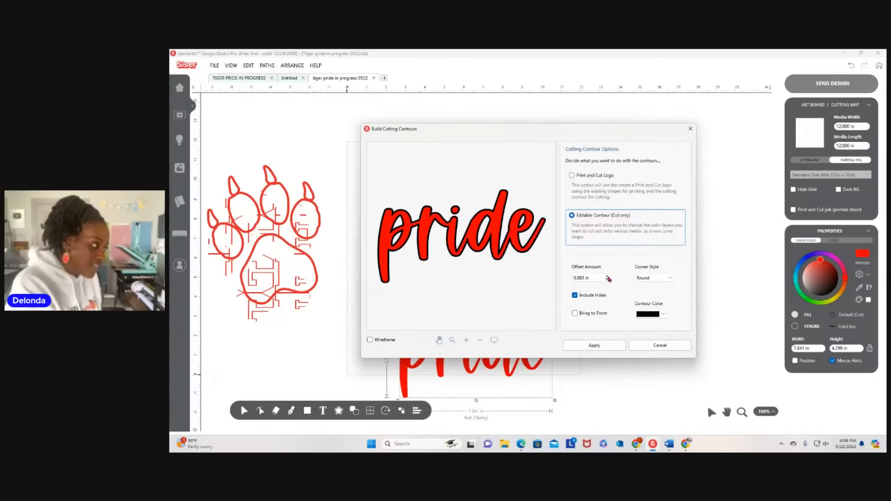
{"action": "left_click", "coordinate": [592, 345]}
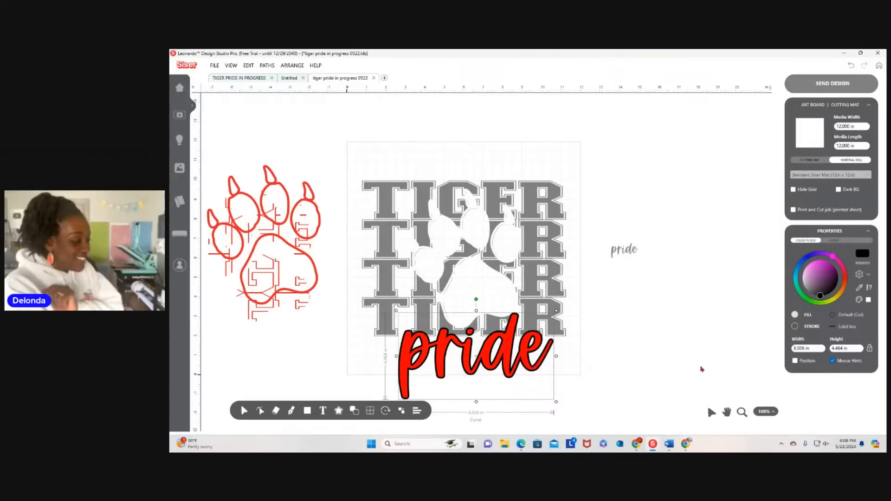
Move the red "pride" text off the art board and cut its black contour out of the TIGER rows with Remove Front.
{"action": "left_click_drag", "start_coordinate": [453, 346], "coordinate": [704, 301]}
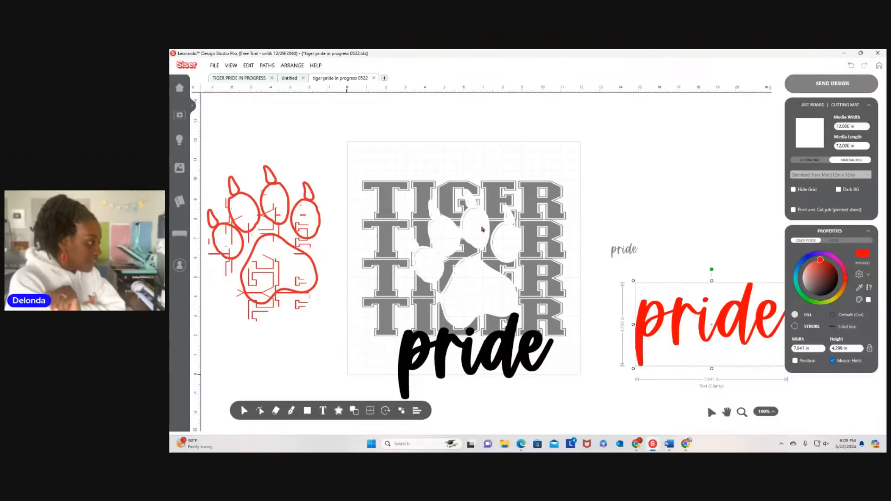
{"action": "left_click_drag", "start_coordinate": [351, 160], "coordinate": [584, 379]}
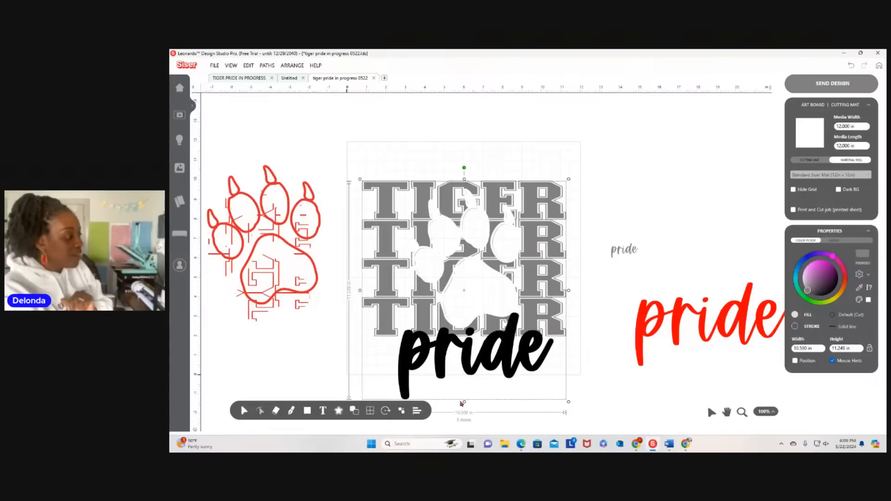
{"action": "left_click", "coordinate": [354, 411]}
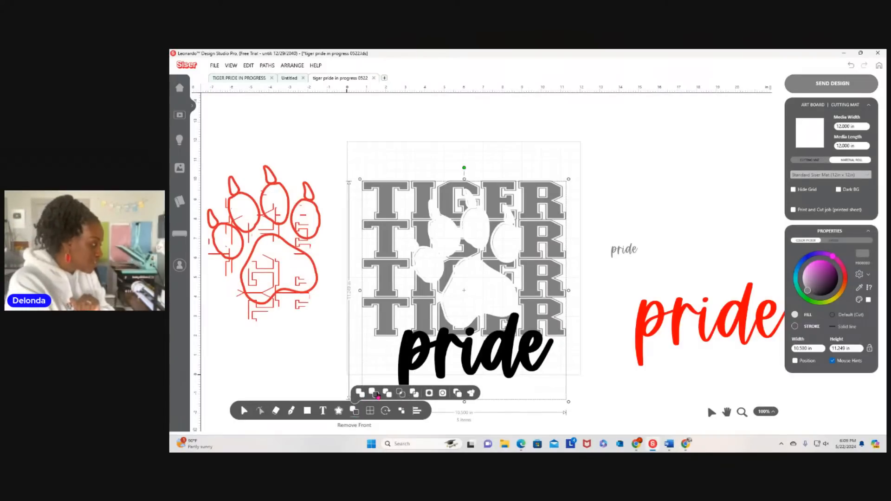
{"action": "left_click", "coordinate": [376, 395]}
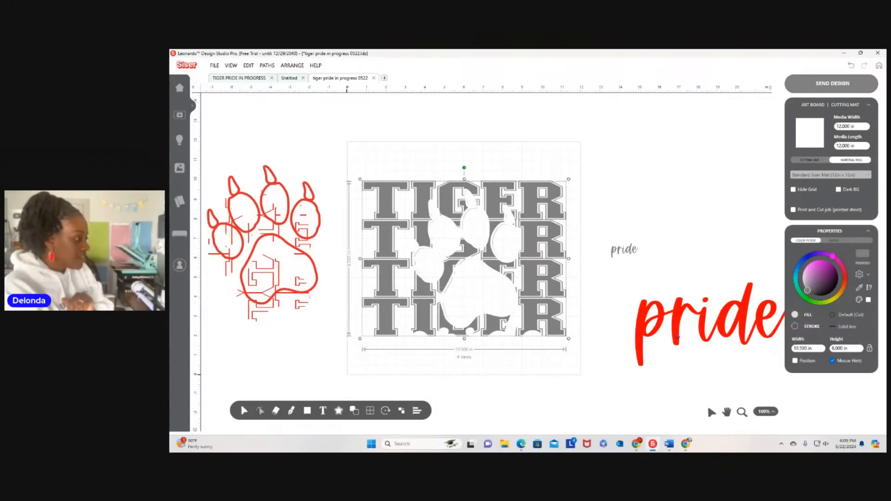
Place the red "pride" text, the paw outline and its inner letter-line pieces back over their cut-outs in the TIGER rows.
{"action": "left_click_drag", "start_coordinate": [677, 338], "coordinate": [442, 349]}
{"action": "left_click_drag", "start_coordinate": [277, 241], "coordinate": [476, 264]}
{"action": "left_click_drag", "start_coordinate": [254, 259], "coordinate": [459, 272]}
{"action": "left_click", "coordinate": [663, 306]}
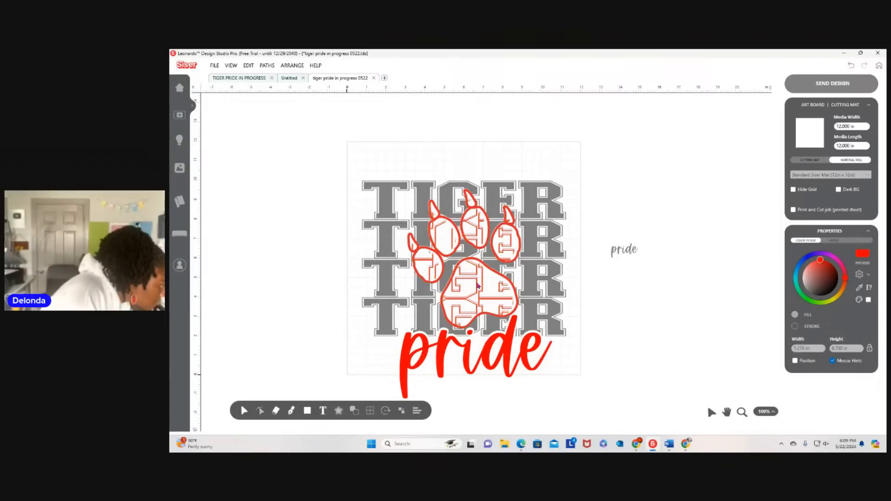
Recolor the letter-line pieces inside the paw print black (000000).
{"action": "left_click", "coordinate": [477, 286]}
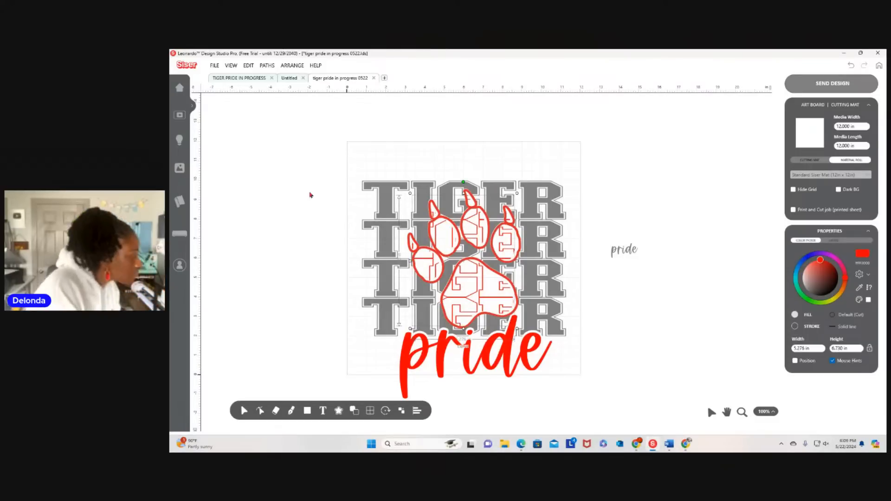
{"action": "left_click_drag", "start_coordinate": [340, 138], "coordinate": [586, 393]}
{"action": "left_click", "coordinate": [661, 347]}
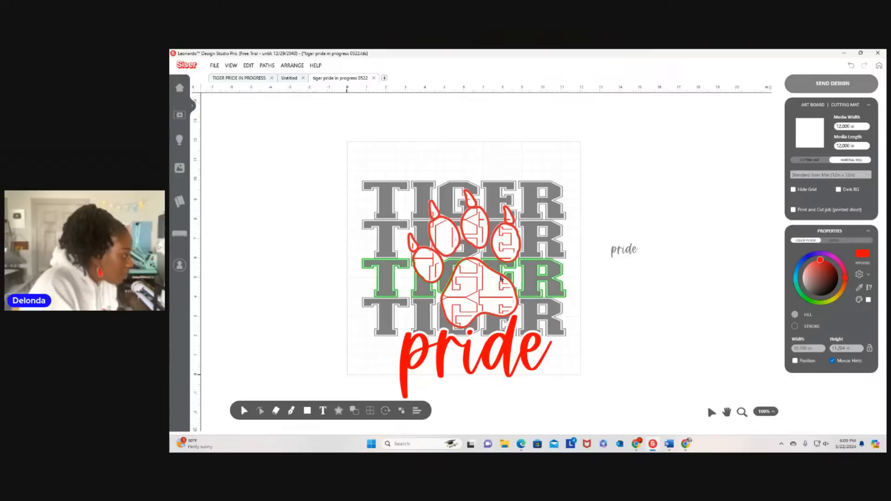
{"action": "left_click", "coordinate": [474, 280]}
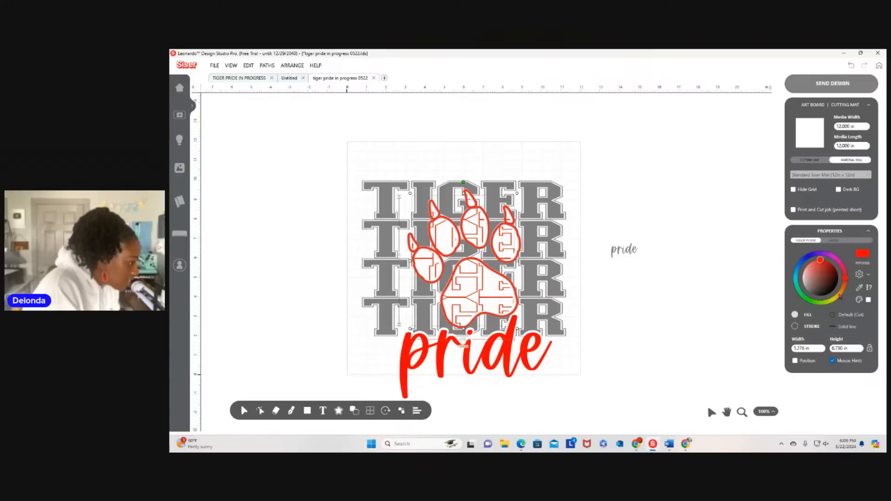
{"action": "left_click", "coordinate": [862, 254]}
{"action": "left_click", "coordinate": [503, 273]}
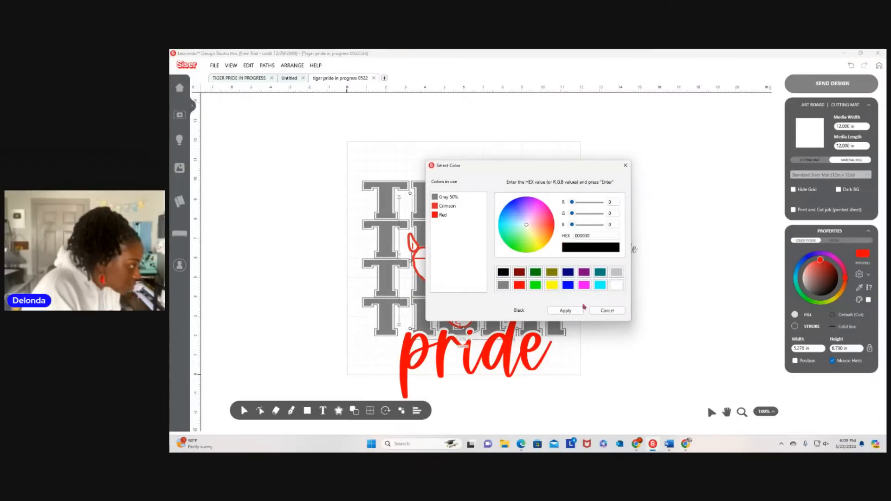
{"action": "left_click", "coordinate": [565, 311]}
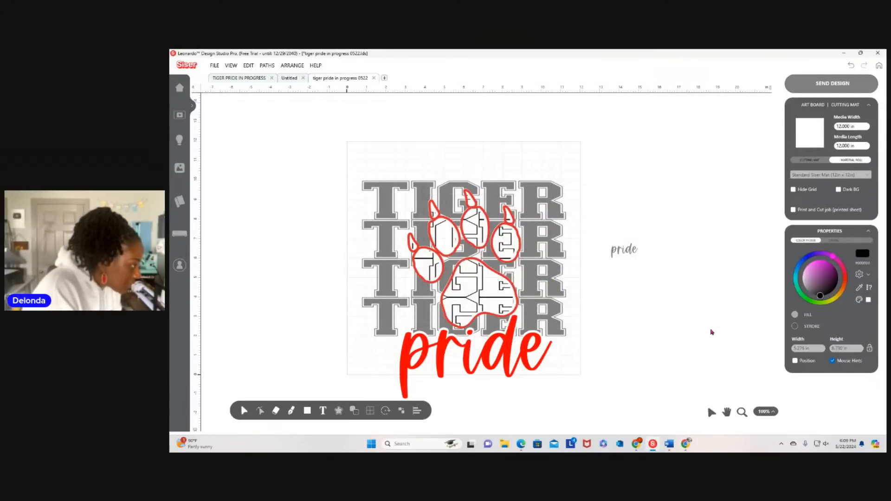
Turn on the dark background for the art board behind the design.
{"action": "left_click_drag", "start_coordinate": [349, 147], "coordinate": [590, 396]}
{"action": "left_click", "coordinate": [230, 66]}
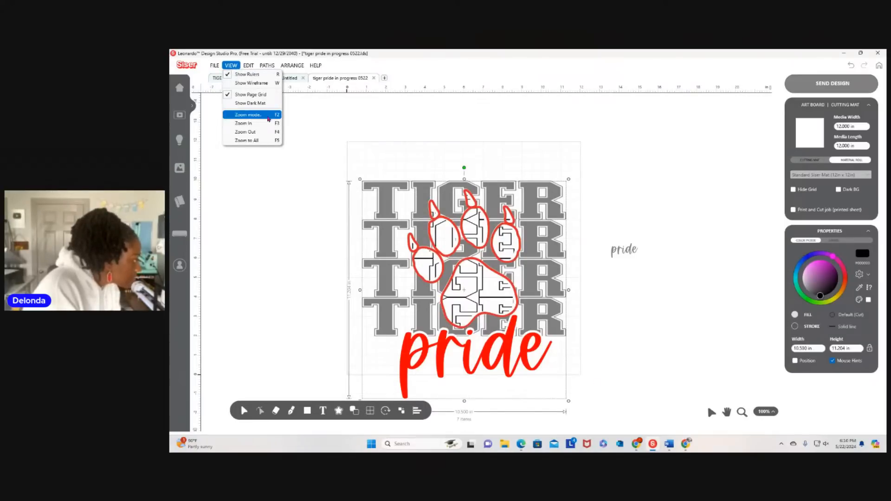
{"action": "left_click", "coordinate": [253, 128]}
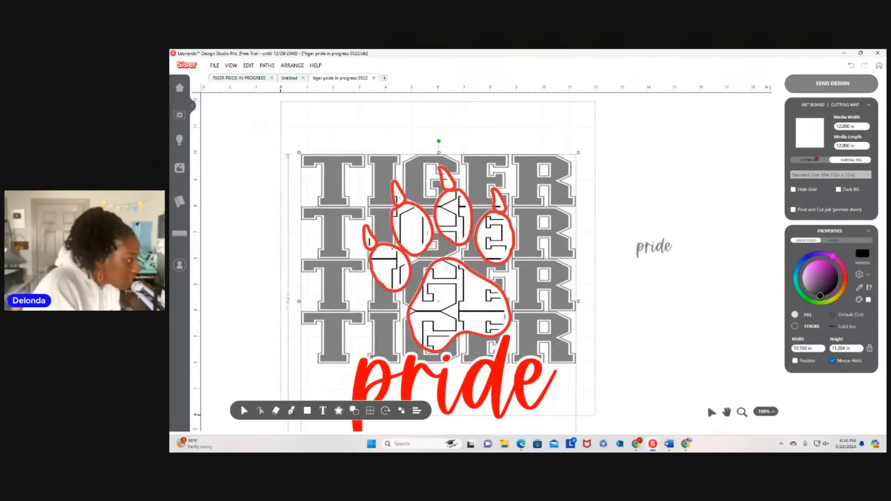
{"action": "left_click", "coordinate": [838, 189]}
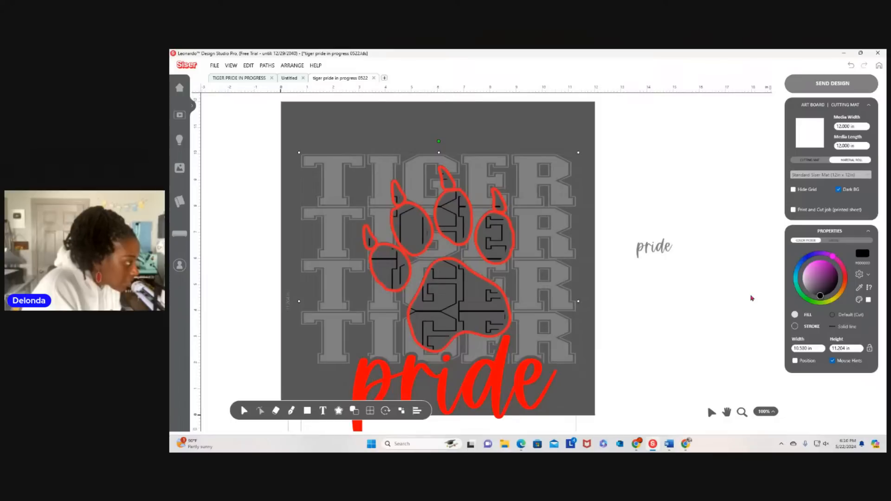
Try to recolor the letter-line pieces inside the paw print white (FFFFFF).
{"action": "left_click", "coordinate": [462, 295]}
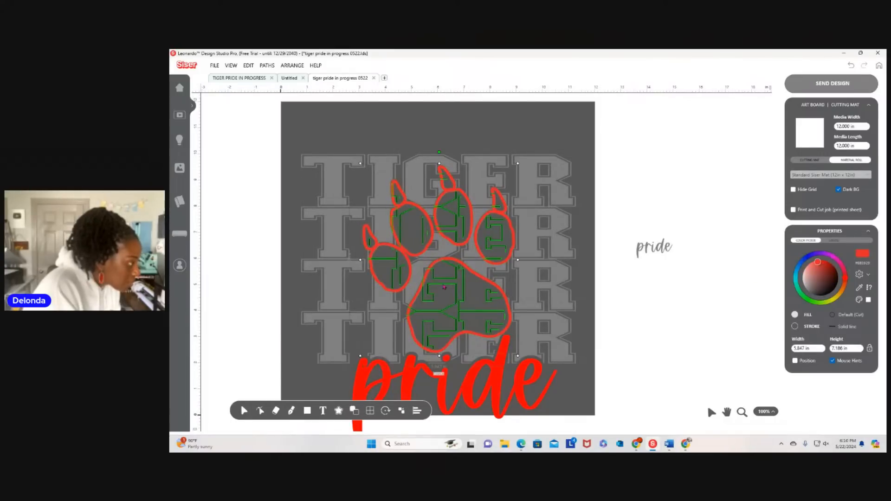
{"action": "left_click", "coordinate": [443, 289]}
{"action": "left_click", "coordinate": [862, 254]}
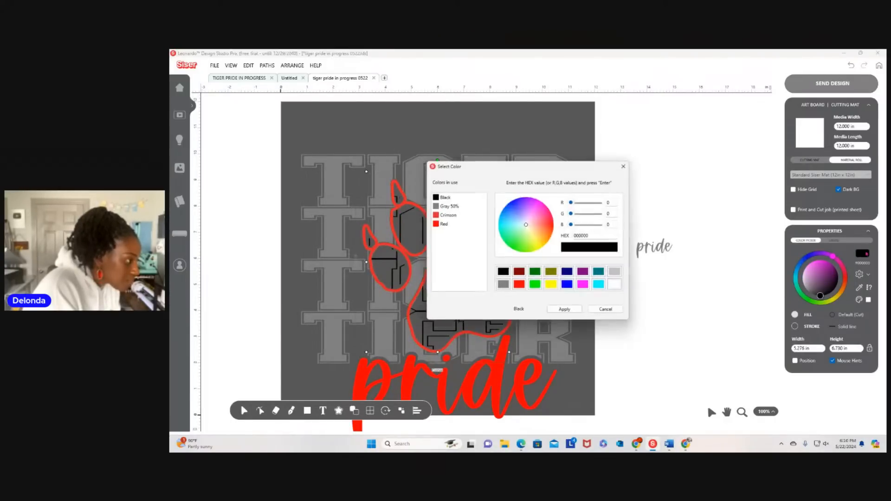
{"action": "left_click", "coordinate": [617, 285]}
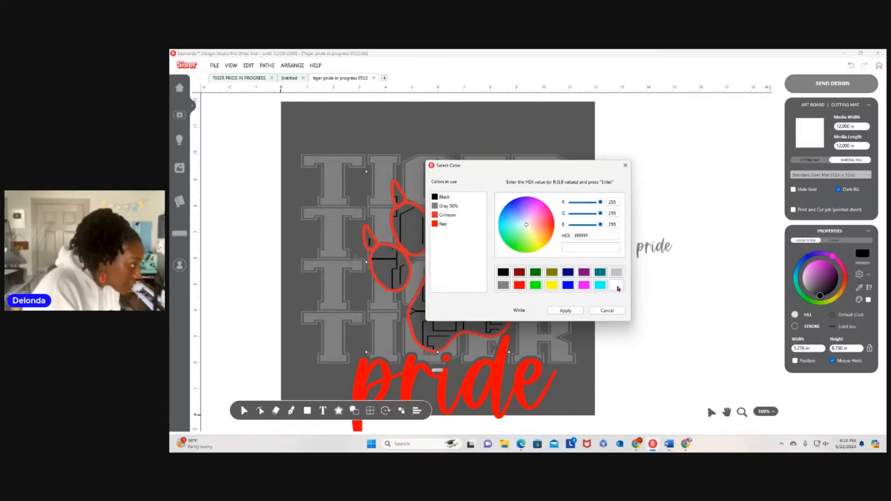
{"action": "left_click", "coordinate": [565, 310]}
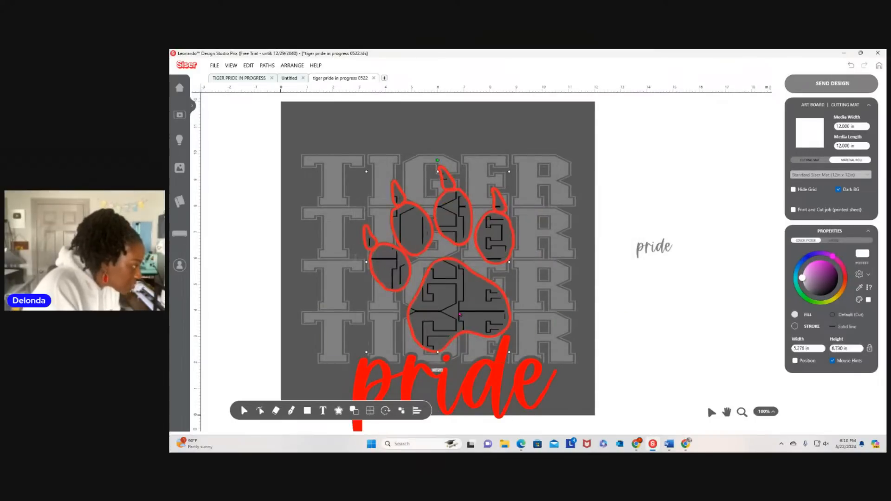
{"action": "left_click", "coordinate": [729, 310]}
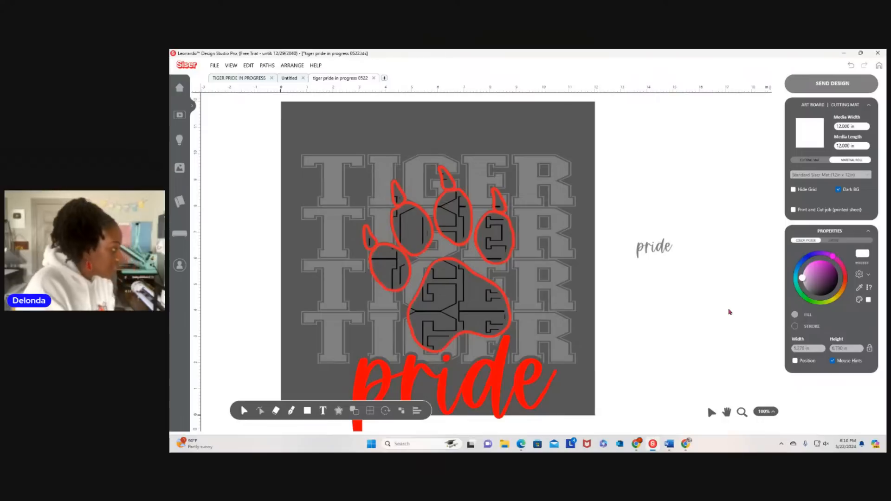
Move the red paw outline, the red "pride" text and the black letter-line pieces off the art board, leaving only the TIGER rows.
{"action": "scroll", "coordinate": [729, 308], "scroll_direction": "down", "scroll_amount": 1}
{"action": "scroll", "coordinate": [730, 307], "scroll_direction": "down", "scroll_amount": 2}
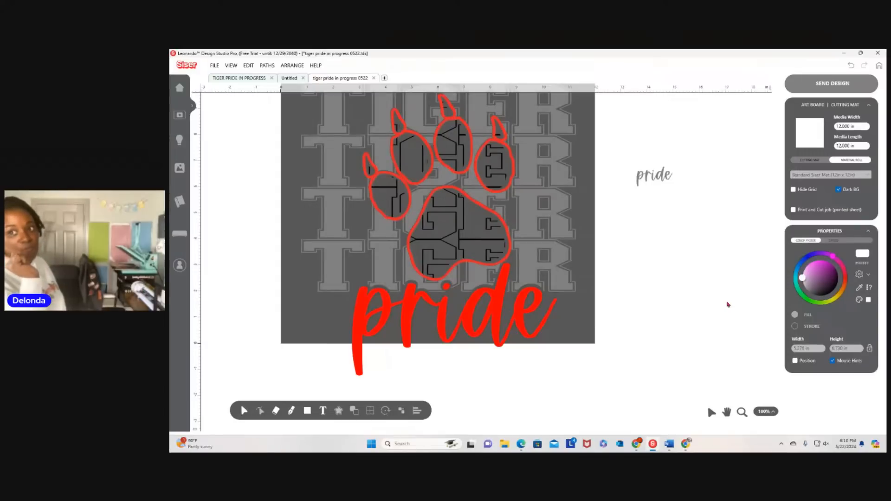
{"action": "scroll", "coordinate": [726, 302], "scroll_direction": "up", "scroll_amount": 2}
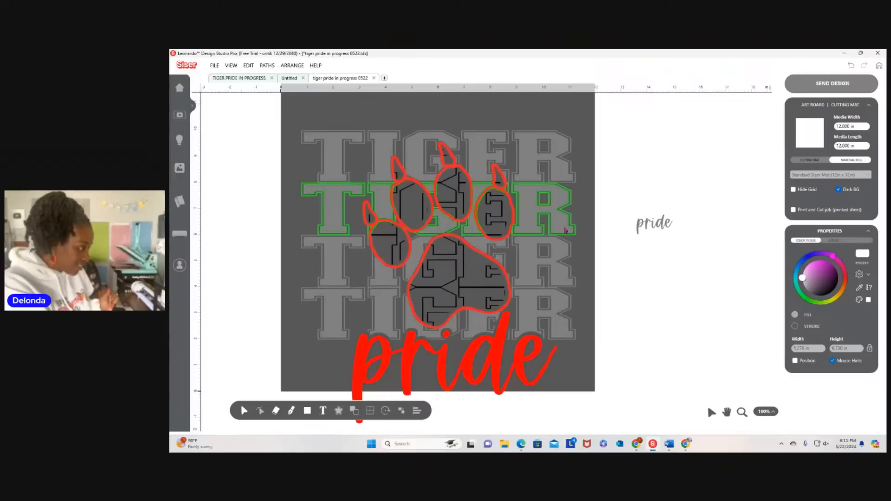
{"action": "left_click", "coordinate": [503, 313]}
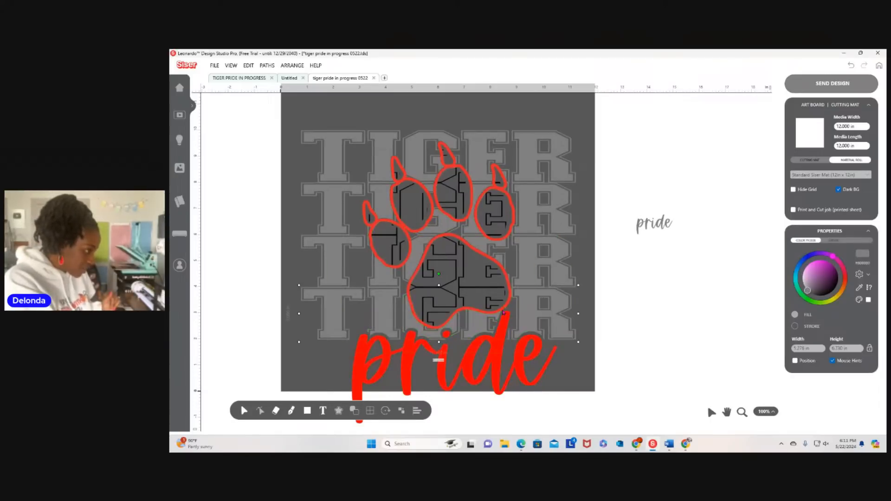
{"action": "left_click", "coordinate": [833, 240]}
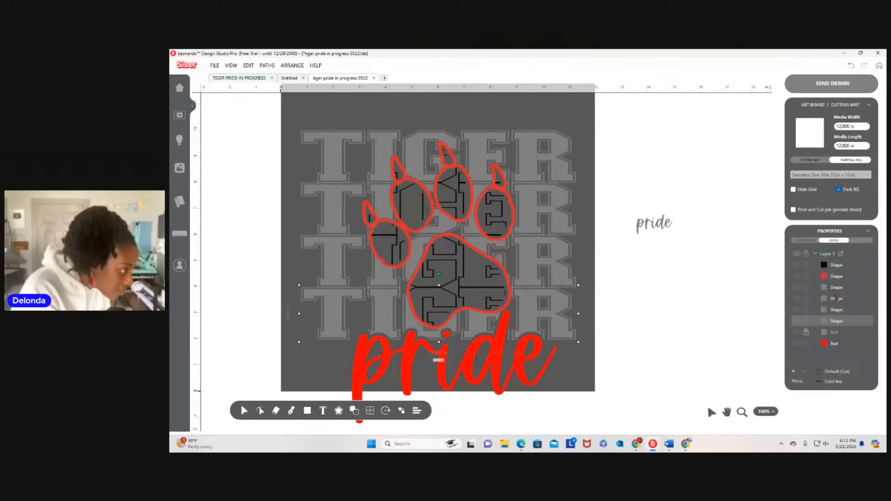
{"action": "left_click", "coordinate": [833, 276]}
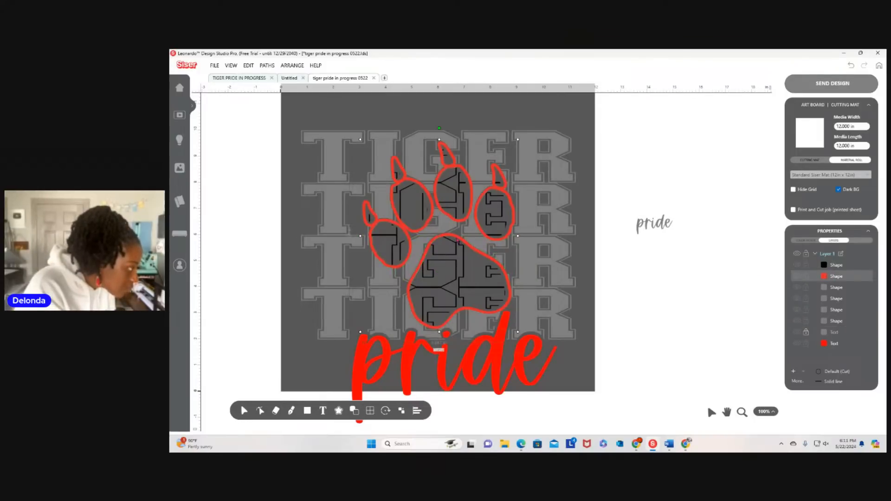
{"action": "left_click_drag", "start_coordinate": [453, 239], "coordinate": [745, 174]}
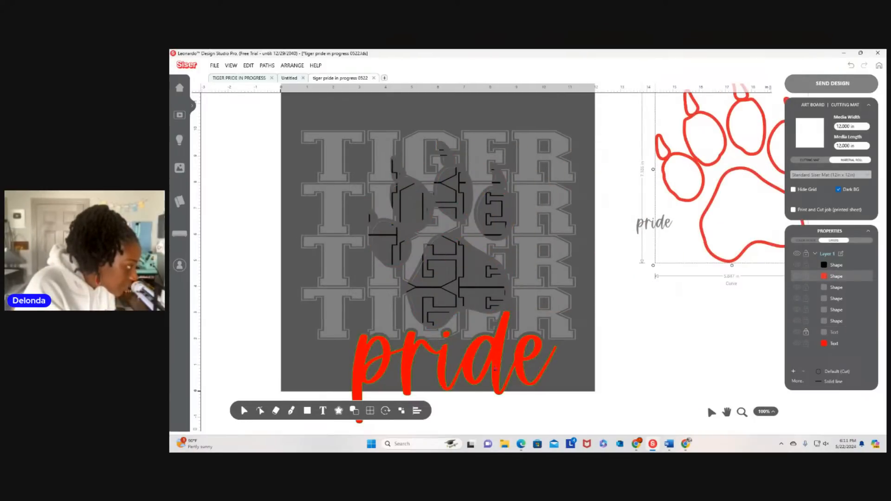
{"action": "left_click_drag", "start_coordinate": [551, 375], "coordinate": [876, 375]}
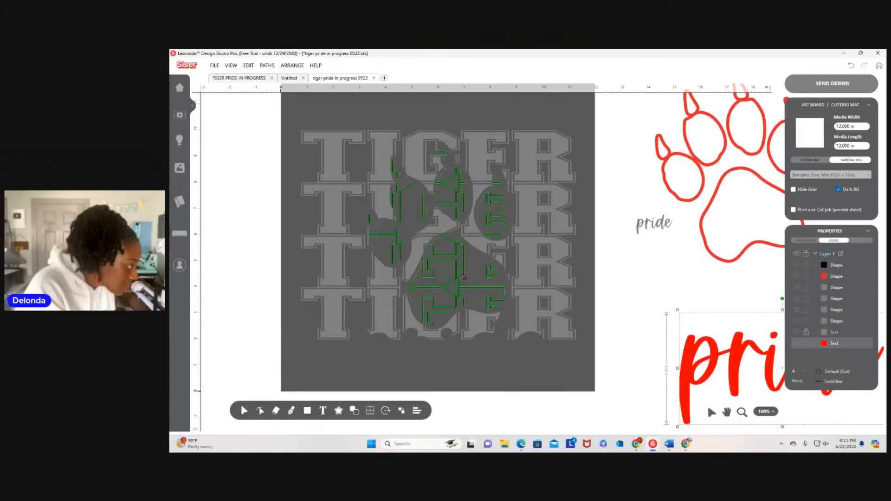
{"action": "left_click", "coordinate": [462, 277]}
{"action": "left_click", "coordinate": [448, 268]}
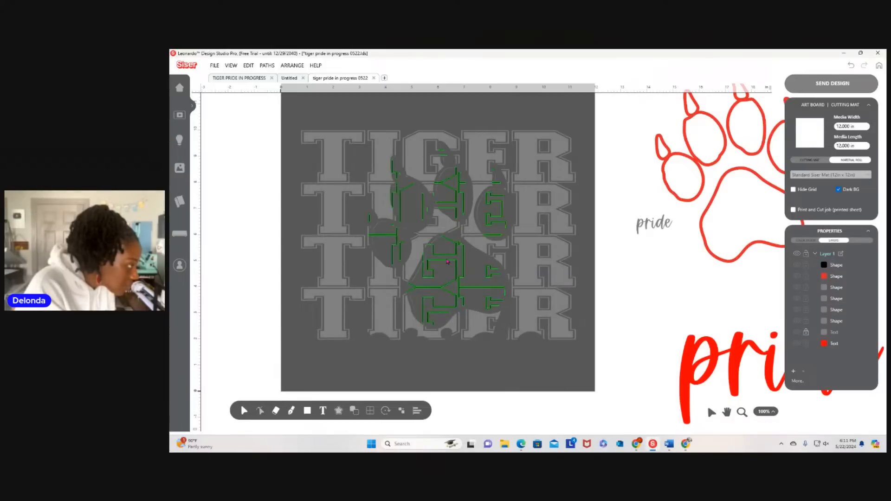
{"action": "left_click_drag", "start_coordinate": [447, 267], "coordinate": [808, 267]}
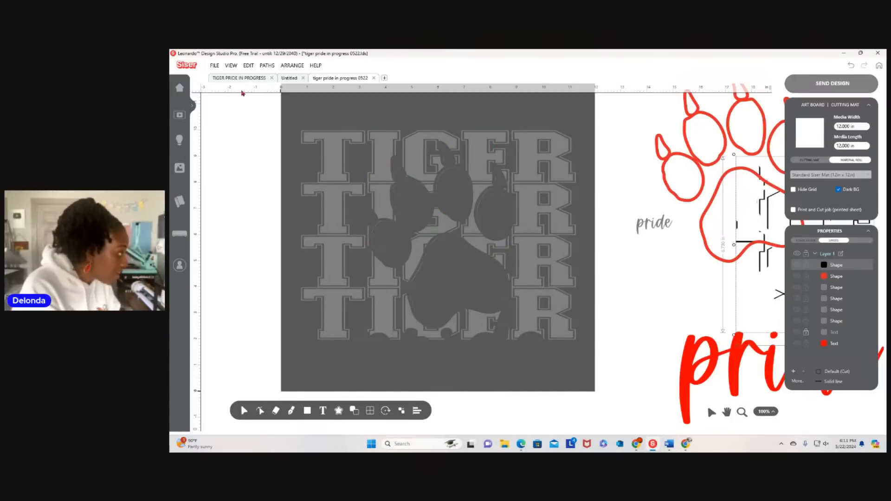
Ungroup the paths of all four TIGER rows.
{"action": "left_click", "coordinate": [231, 66]}
{"action": "left_click", "coordinate": [259, 127]}
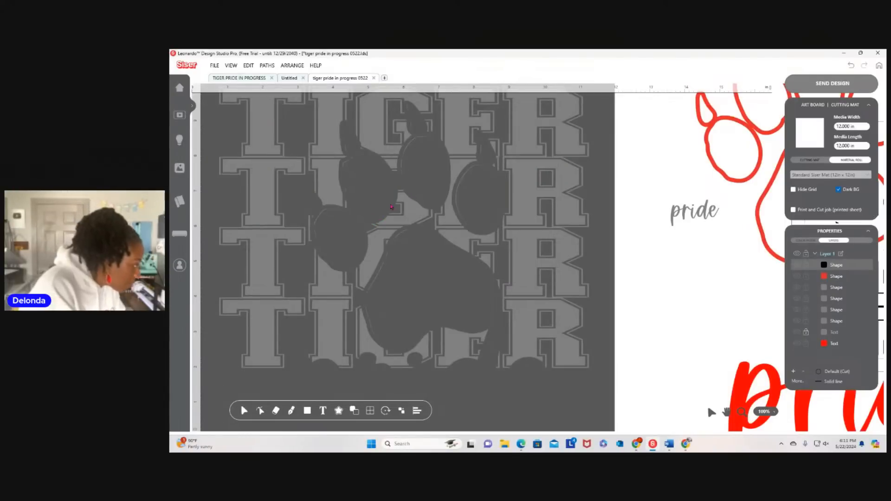
{"action": "scroll", "coordinate": [320, 220], "scroll_direction": "up", "scroll_amount": 1}
{"action": "left_click_drag", "start_coordinate": [208, 97], "coordinate": [573, 384]}
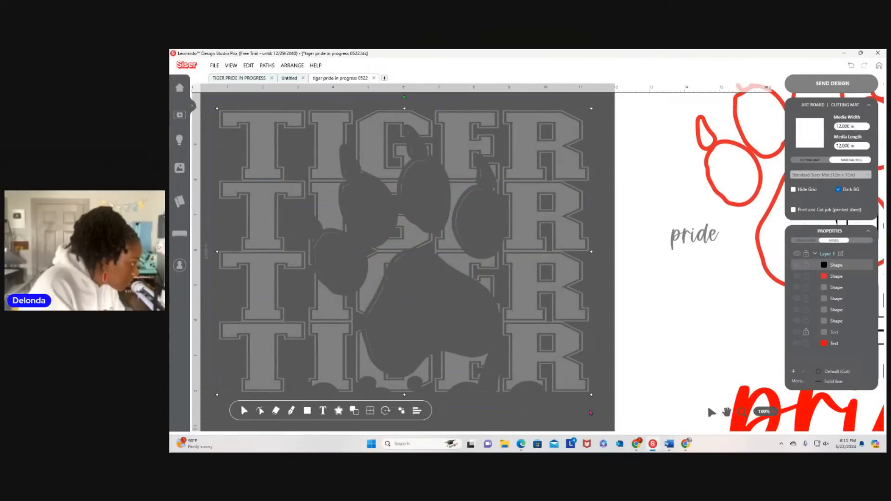
{"action": "right_click", "coordinate": [428, 378]}
{"action": "mouse_move", "coordinate": [464, 397]}
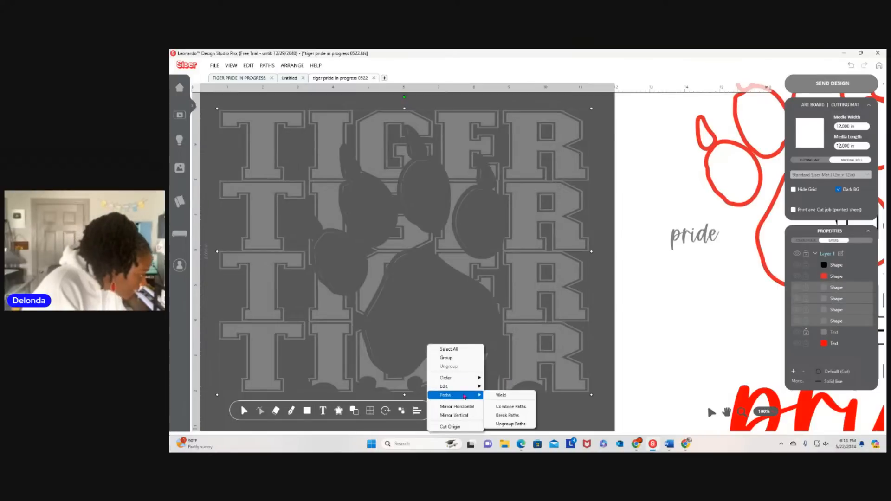
{"action": "left_click", "coordinate": [508, 424]}
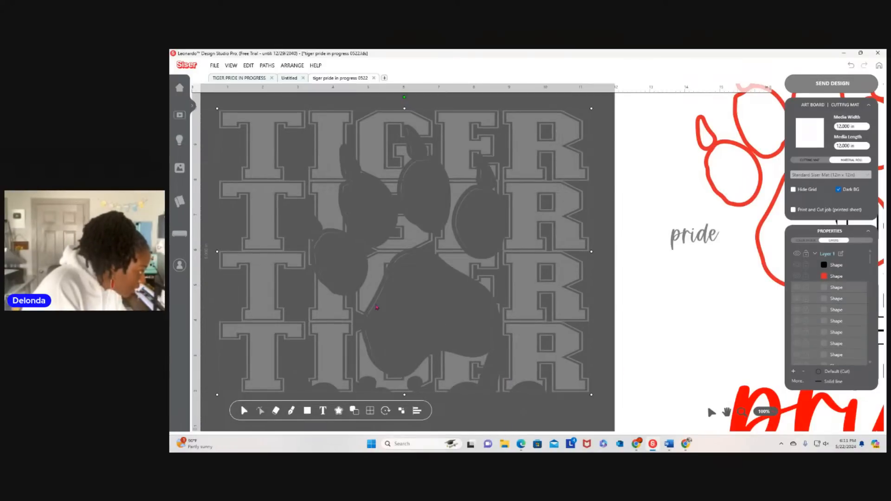
Delete the stray slivers along the upper-left edge of the large paw pad.
{"action": "left_click", "coordinate": [650, 297]}
{"action": "left_click", "coordinate": [375, 307]}
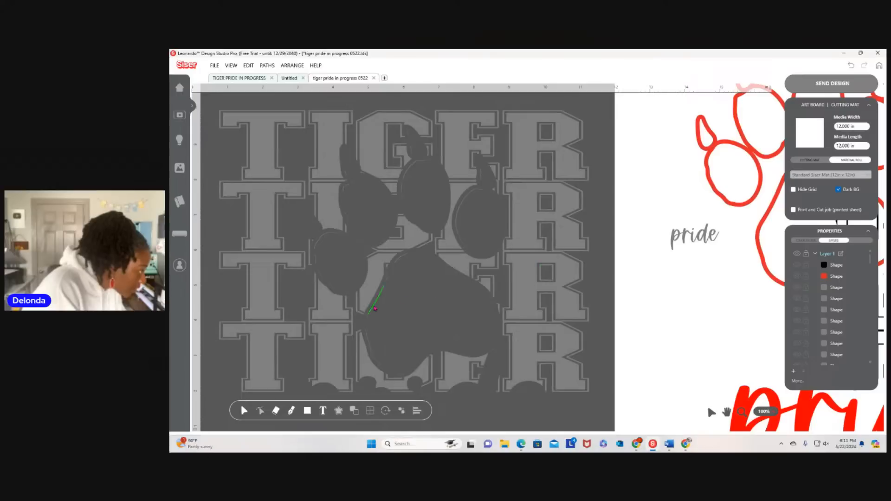
{"action": "key", "text": "Delete"}
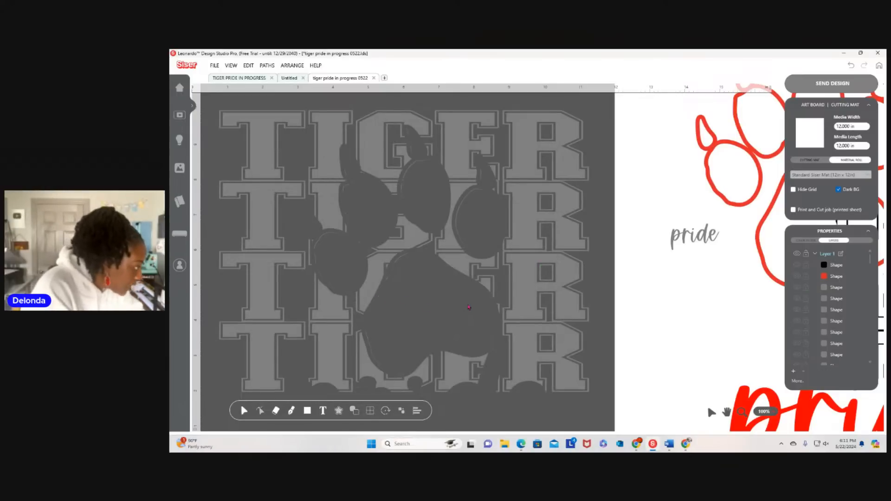
{"action": "left_click", "coordinate": [401, 260]}
{"action": "key", "text": "Delete"}
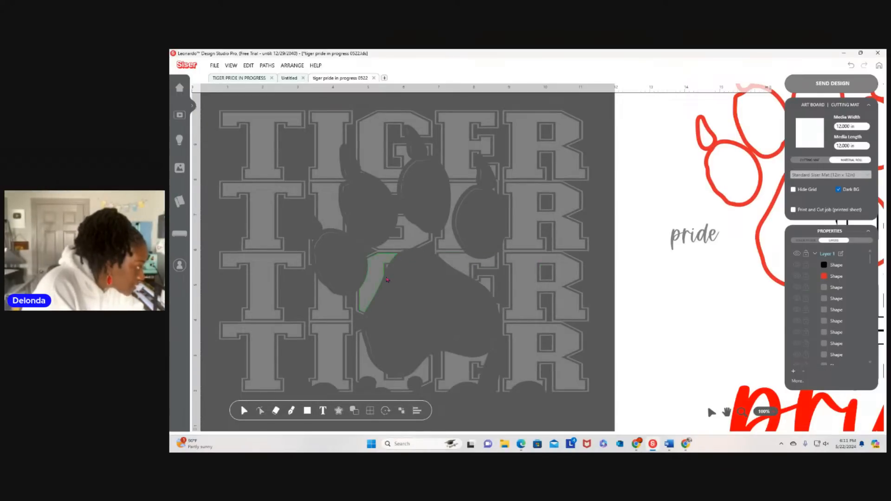
{"action": "left_click", "coordinate": [393, 265]}
{"action": "key", "text": "Delete"}
{"action": "left_click", "coordinate": [387, 282]}
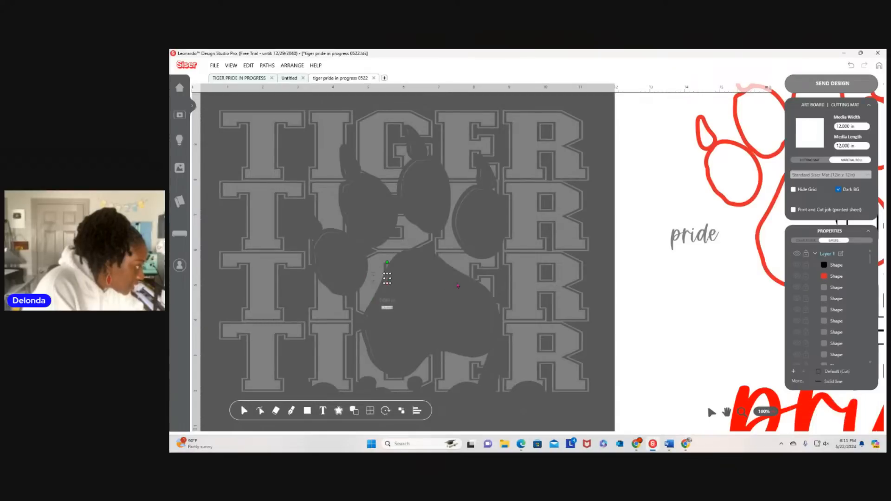
{"action": "key", "text": "Delete"}
Delete the stray slivers around the lower-left toe of the paw cut-out.
{"action": "left_click", "coordinate": [318, 240]}
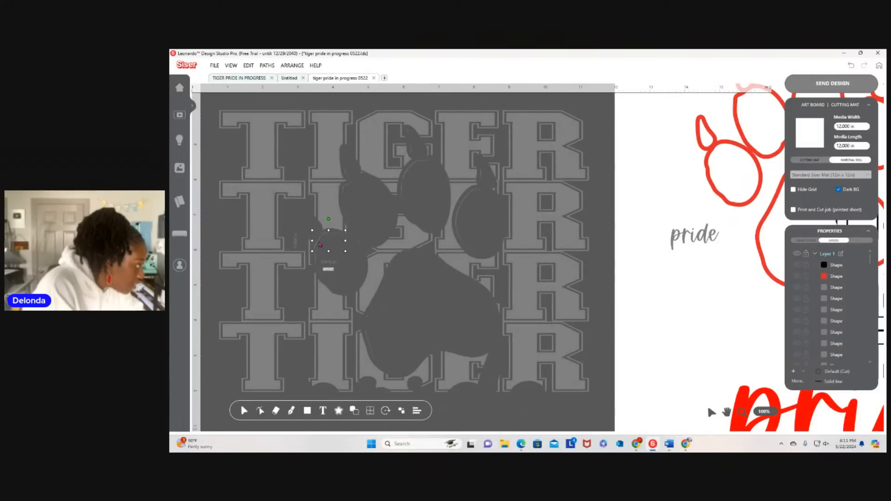
{"action": "key", "text": "Delete"}
{"action": "left_click", "coordinate": [317, 259]}
{"action": "key", "text": "Delete"}
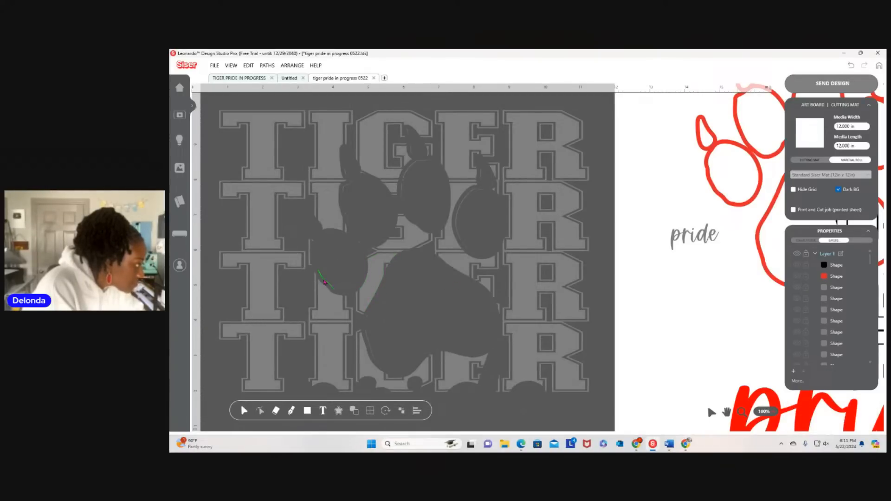
{"action": "left_click", "coordinate": [324, 281]}
{"action": "key", "text": "Delete"}
Delete the stray slivers along the lower sides of the large paw pad.
{"action": "left_click", "coordinate": [367, 317]}
{"action": "key", "text": "Delete"}
{"action": "left_click", "coordinate": [372, 355]}
{"action": "key", "text": "Delete"}
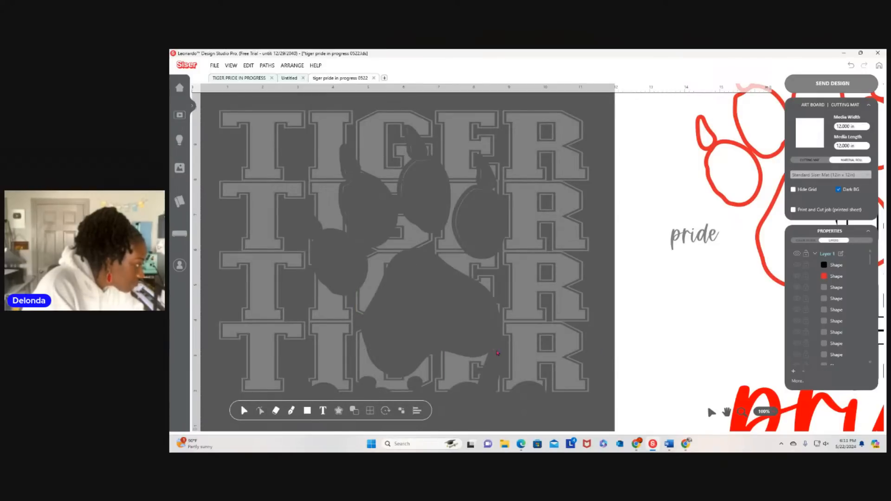
{"action": "left_click", "coordinate": [584, 351]}
{"action": "key", "text": "Delete"}
Delete the stray slivers at the right toe and at the top-middle toe and its claw.
{"action": "left_click", "coordinate": [463, 205]}
{"action": "key", "text": "Delete"}
{"action": "left_click", "coordinate": [417, 165]}
{"action": "key", "text": "Delete"}
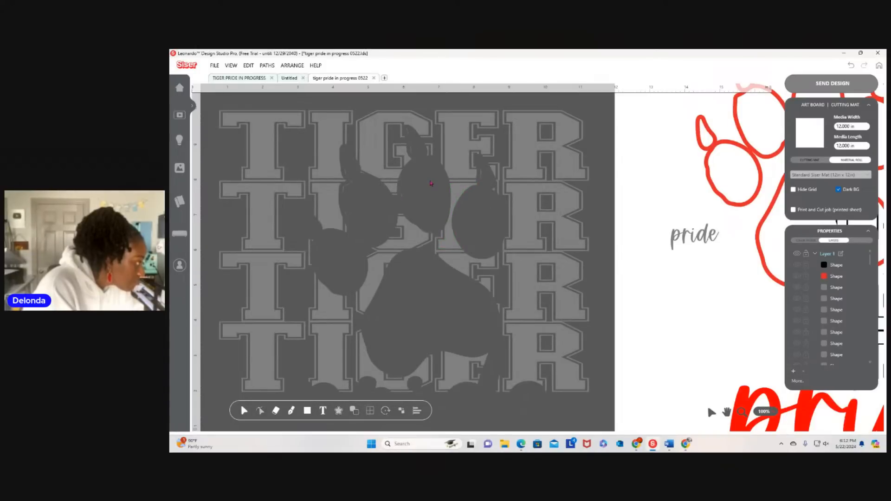
{"action": "left_click", "coordinate": [412, 150]}
{"action": "key", "text": "Delete"}
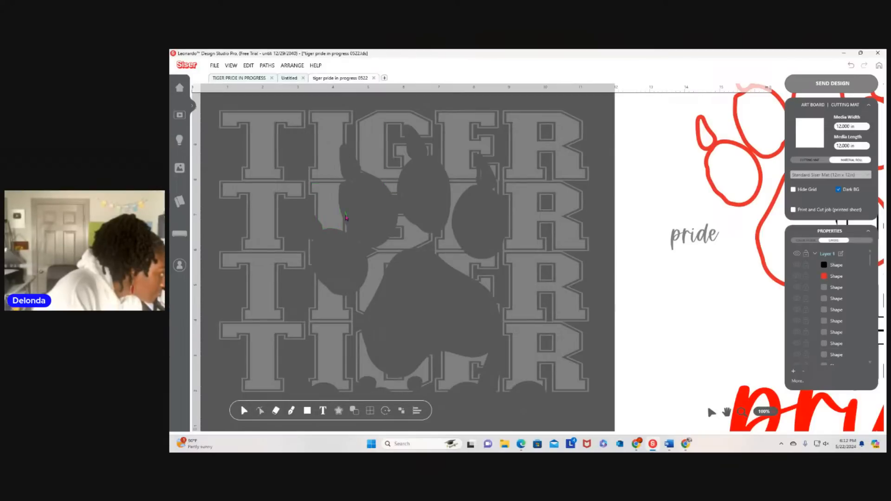
Delete the remaining stray slivers around the upper-left toe of the paw cut-out.
{"action": "left_click", "coordinate": [354, 183]}
{"action": "key", "text": "Delete"}
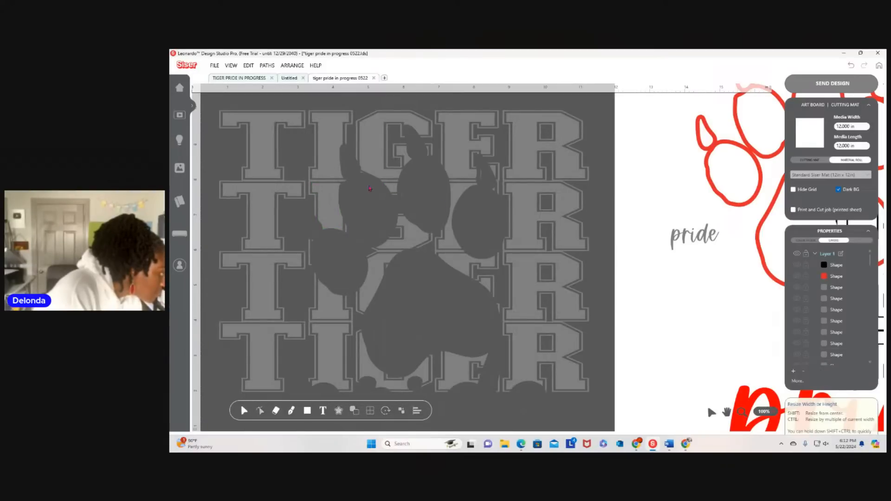
{"action": "left_click", "coordinate": [360, 243]}
{"action": "key", "text": "Delete"}
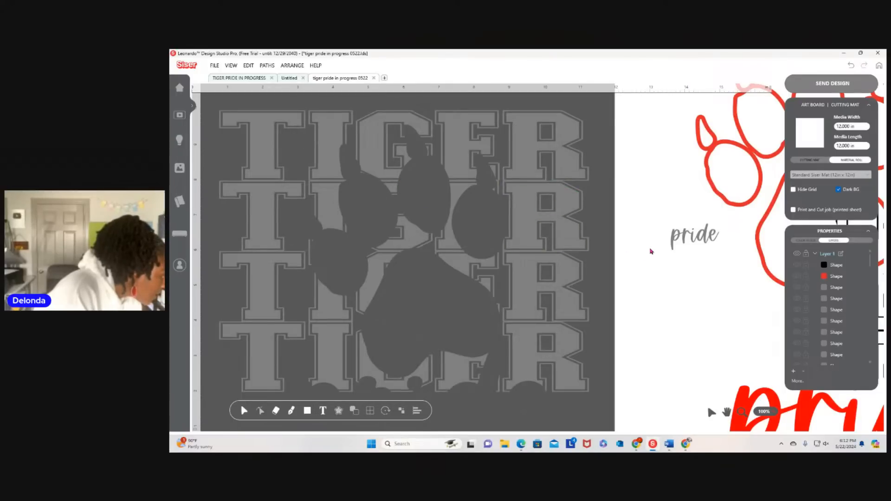
Select all pieces of the four TIGER rows and combine their paths into a single shape.
{"action": "scroll", "coordinate": [651, 251], "scroll_direction": "down", "scroll_amount": 3}
{"action": "scroll", "coordinate": [652, 249], "scroll_direction": "up", "scroll_amount": 4}
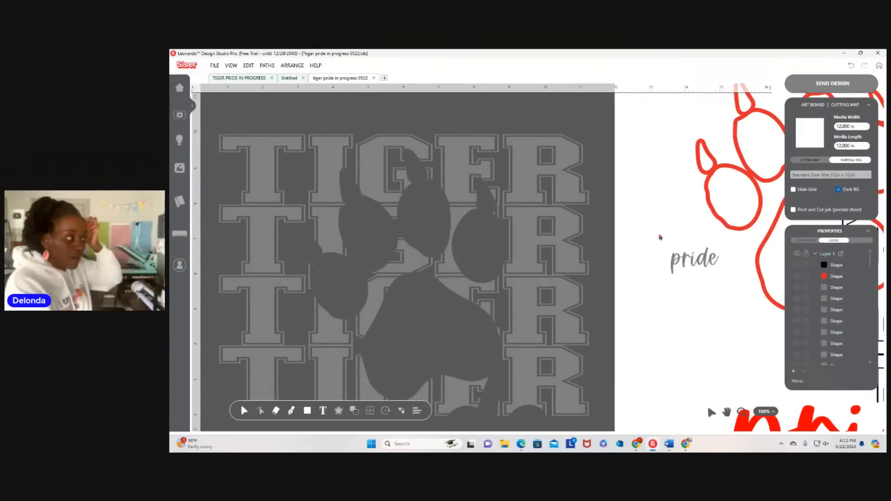
{"action": "left_click_drag", "start_coordinate": [210, 120], "coordinate": [596, 381]}
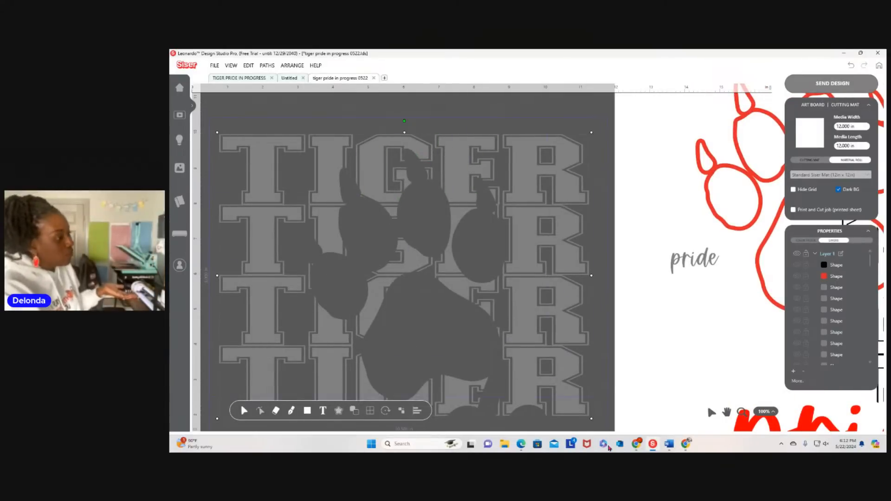
{"action": "right_click", "coordinate": [531, 380]}
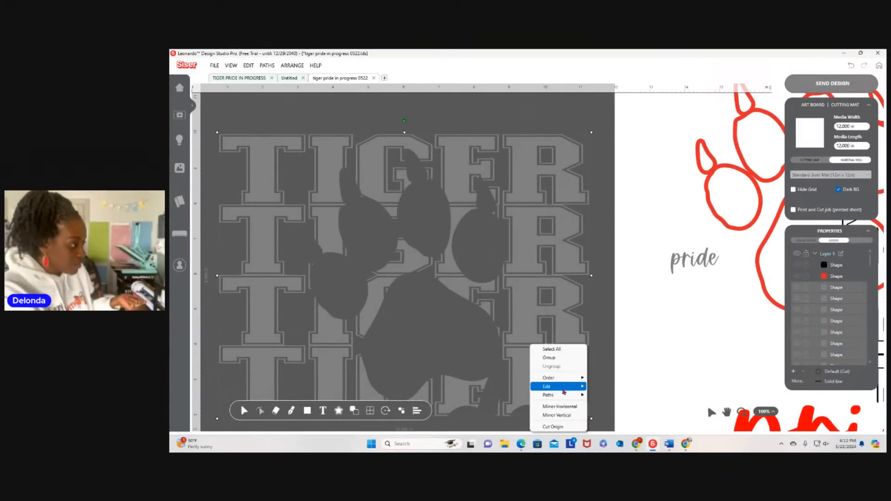
{"action": "mouse_move", "coordinate": [560, 398]}
{"action": "left_click", "coordinate": [597, 395]}
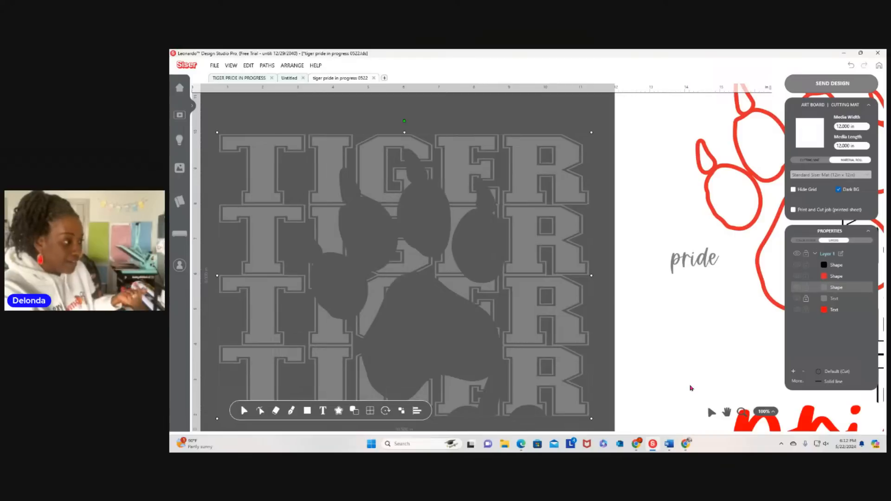
Move the red paw outline back over the paw cut-out and the red "pride" text back below the TIGER rows.
{"action": "left_click_drag", "start_coordinate": [709, 213], "coordinate": [320, 302]}
{"action": "scroll", "coordinate": [669, 325], "scroll_direction": "down", "scroll_amount": 1}
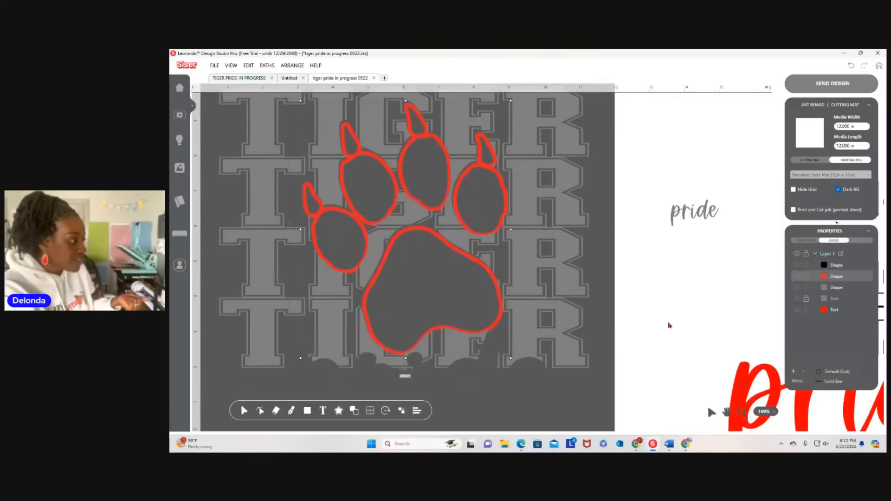
{"action": "left_click_drag", "start_coordinate": [745, 404], "coordinate": [305, 385]}
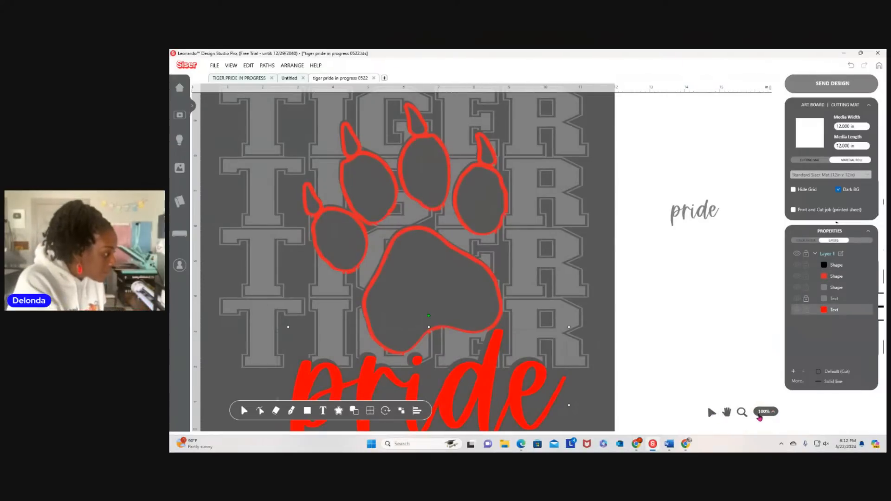
Move the black letter-line pieces from beside the art board back inside the red paw outline.
{"action": "left_click", "coordinate": [231, 66]}
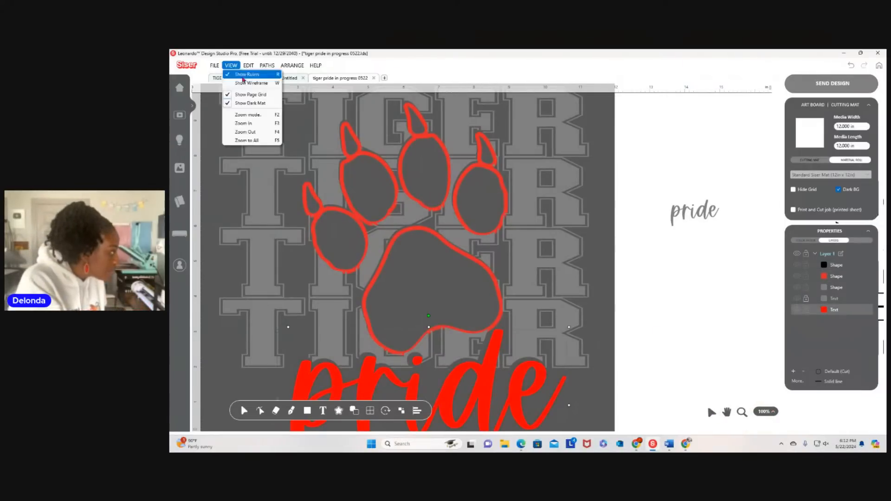
{"action": "left_click", "coordinate": [248, 134]}
{"action": "left_click", "coordinate": [230, 65]}
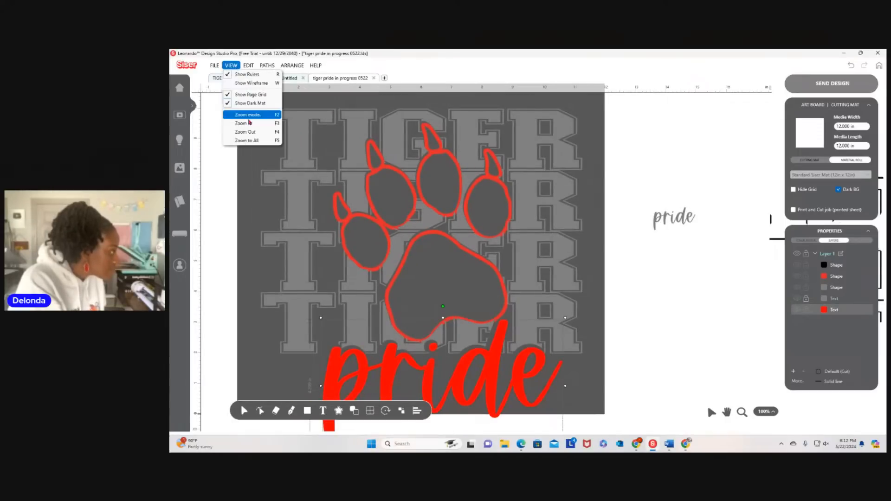
{"action": "left_click", "coordinate": [246, 132]}
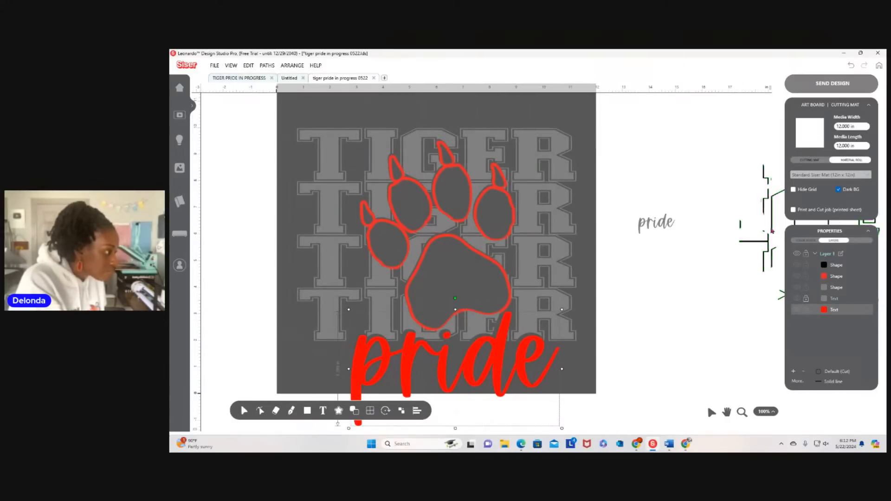
{"action": "left_click", "coordinate": [771, 231]}
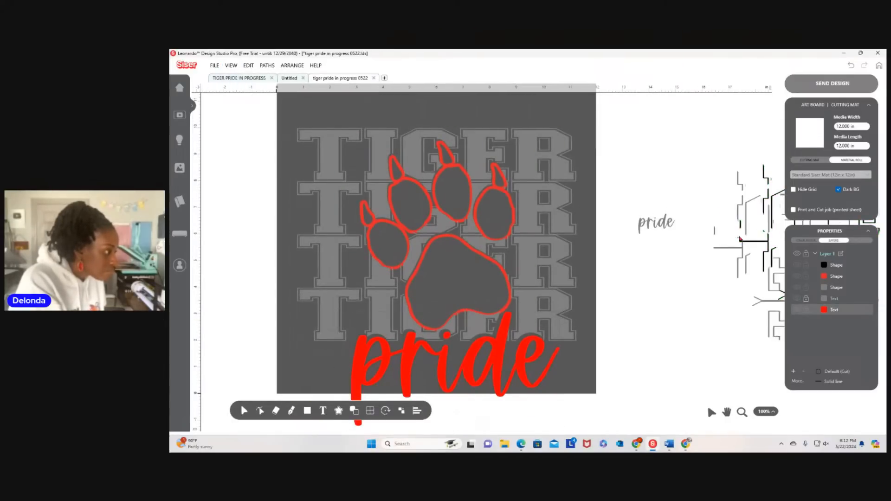
{"action": "left_click", "coordinate": [398, 222]}
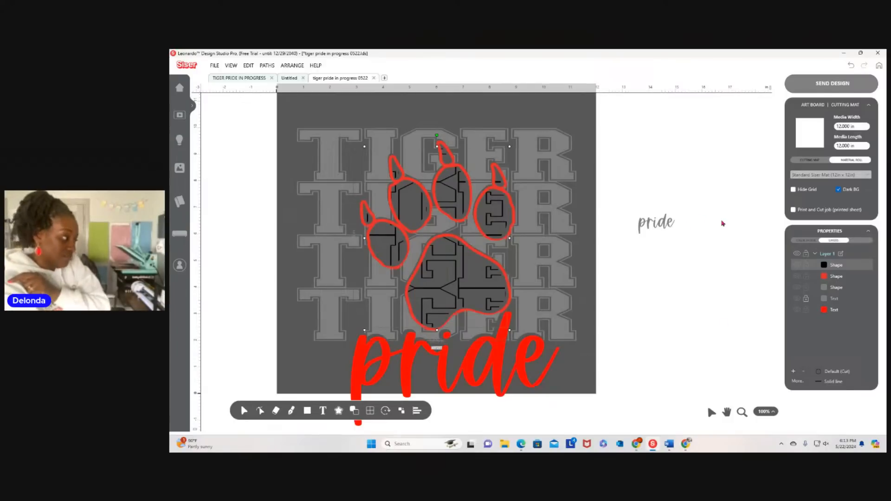
Check the send preview, cancel it, and move the complete design up so that "pride" fits on the art board.
{"action": "left_click", "coordinate": [831, 83]}
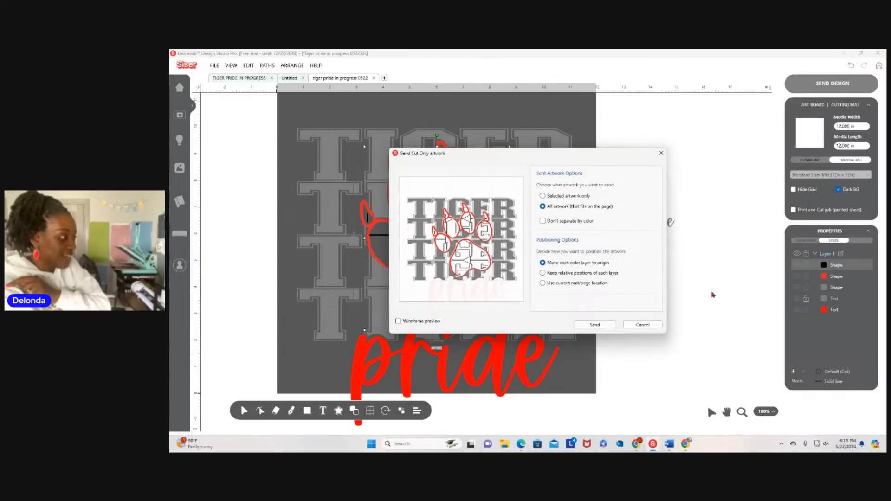
{"action": "left_click", "coordinate": [643, 325]}
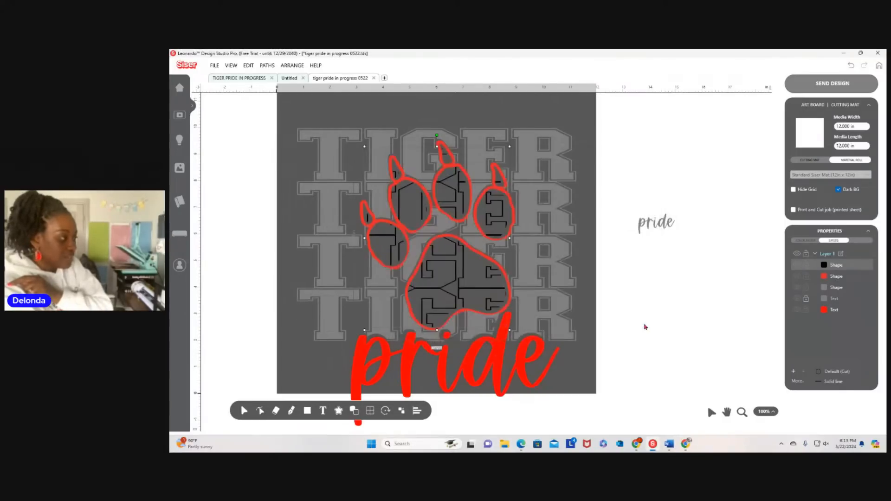
{"action": "left_click_drag", "start_coordinate": [289, 112], "coordinate": [577, 423]}
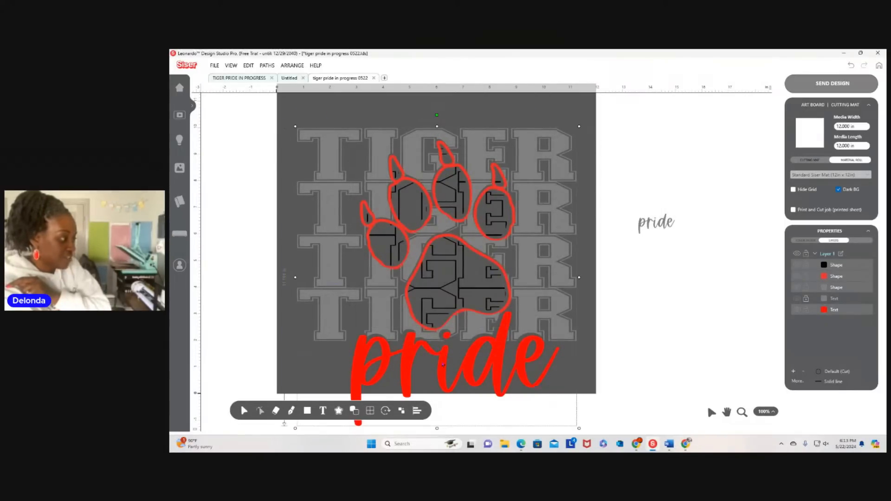
{"action": "key", "text": "Up"}
{"action": "key", "text": "Up"}
{"action": "key", "text": "Up"}
{"action": "key", "text": "Up"}
{"action": "key", "text": "Up"}
{"action": "key", "text": "Up"}
{"action": "key", "text": "Up"}
{"action": "key", "text": "Up"}
{"action": "key", "text": "Up"}
{"action": "key", "text": "Up"}
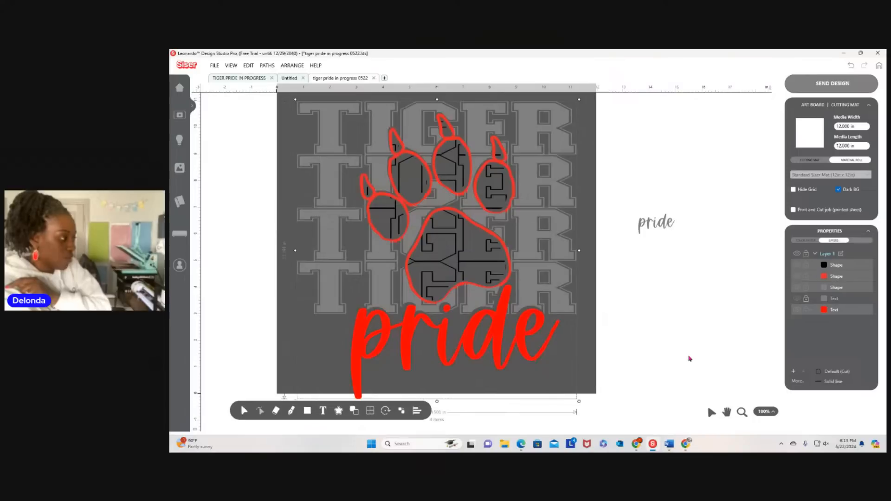
{"action": "left_click", "coordinate": [230, 65]}
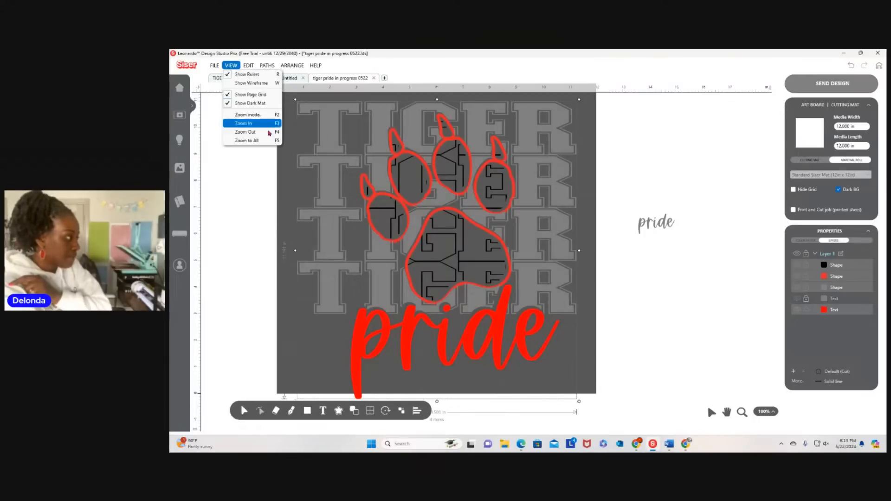
{"action": "left_click", "coordinate": [255, 132]}
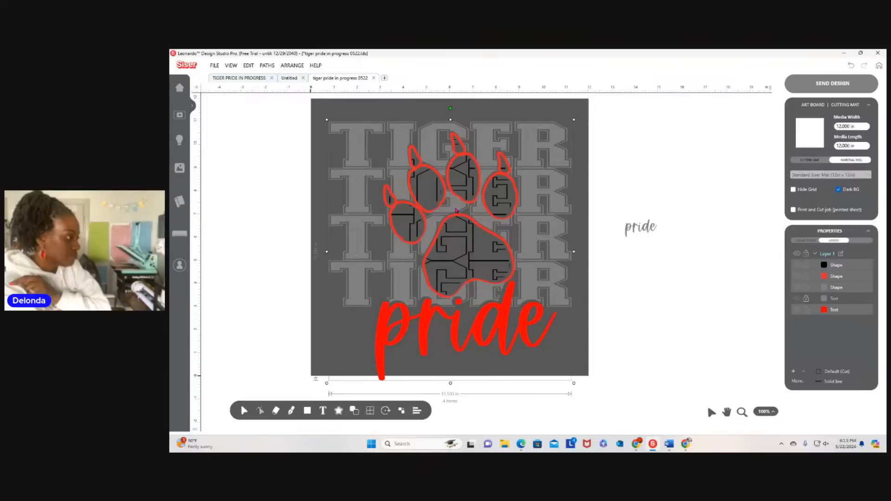
{"action": "left_click_drag", "start_coordinate": [409, 163], "coordinate": [408, 155]}
Send all artwork that fits on the page for cutting, separated by color with each color layer moved to the origin.
{"action": "left_click", "coordinate": [832, 83]}
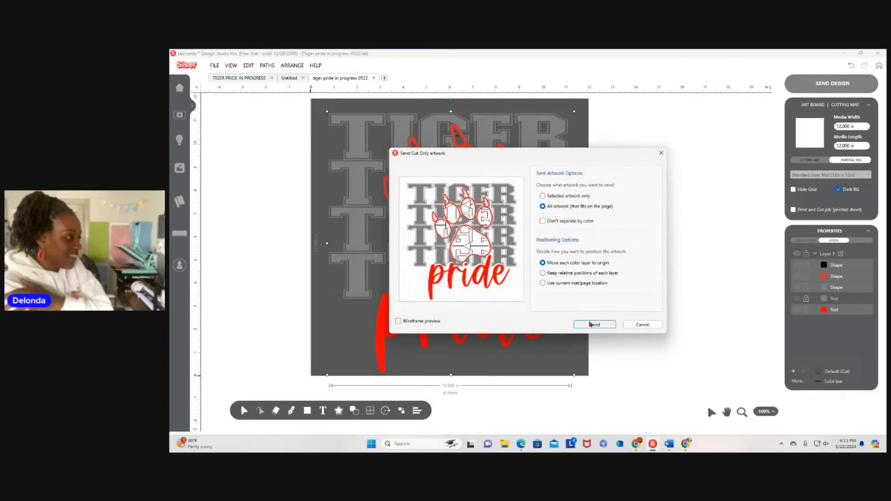
{"action": "left_click", "coordinate": [590, 325]}
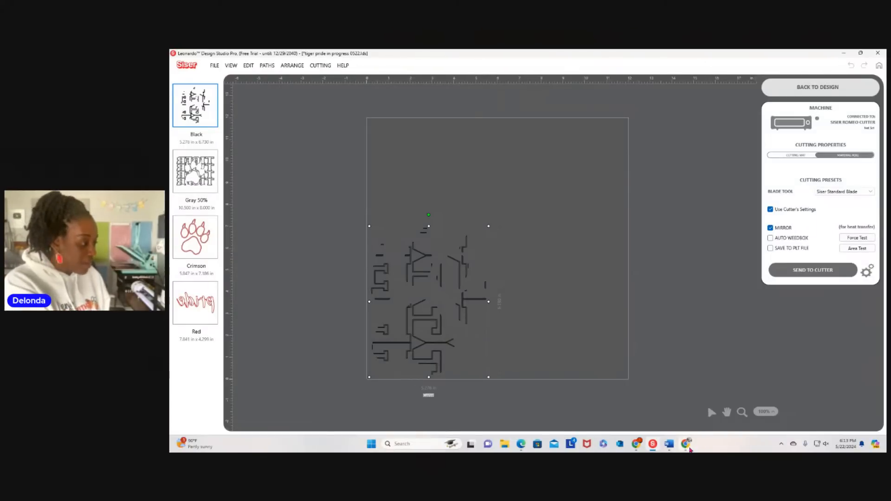
{"action": "left_click", "coordinate": [689, 442]}
{"action": "left_click", "coordinate": [644, 403]}
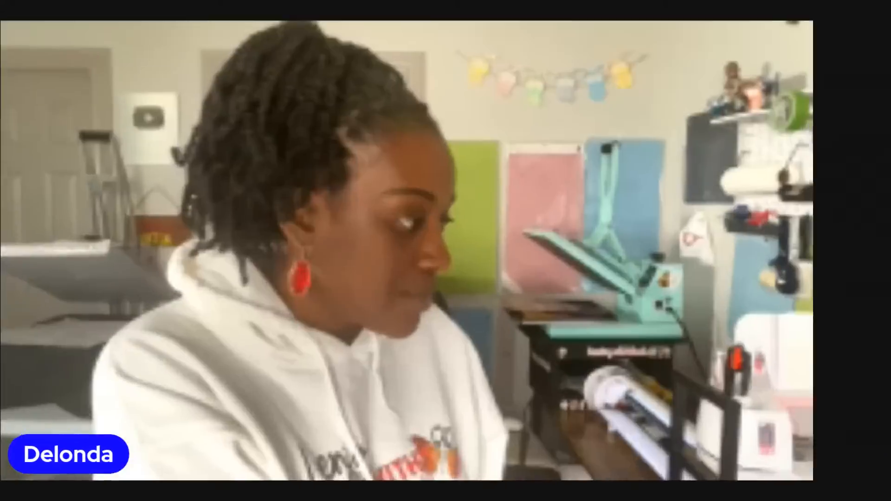